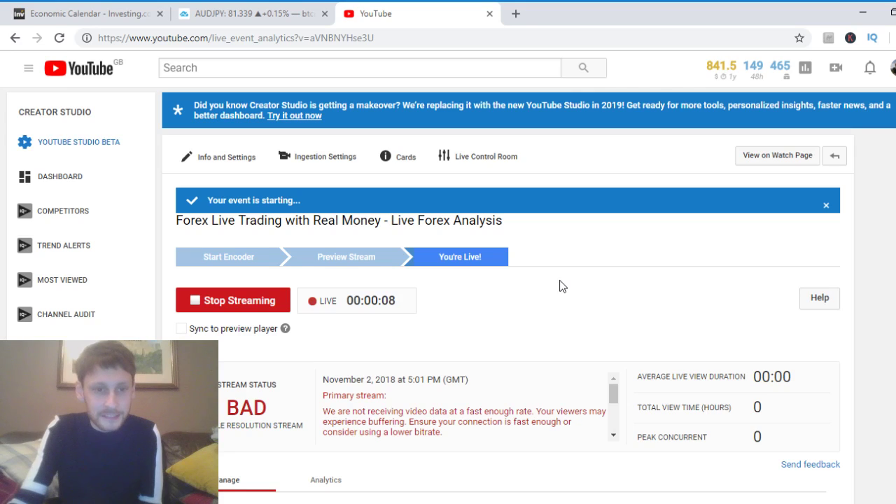
Step: Pop the Top chat out into its own window from its three-dot menu
scroll(561, 286, down, 2)
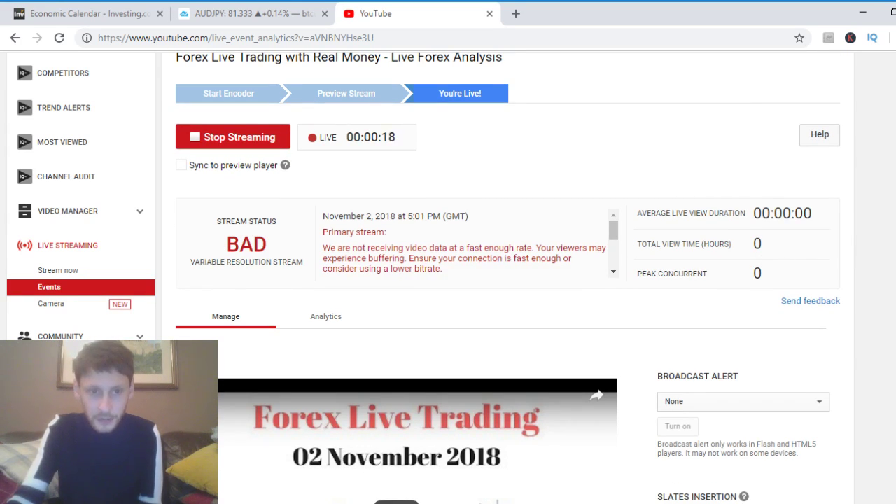
scroll(507, 280, down, 10)
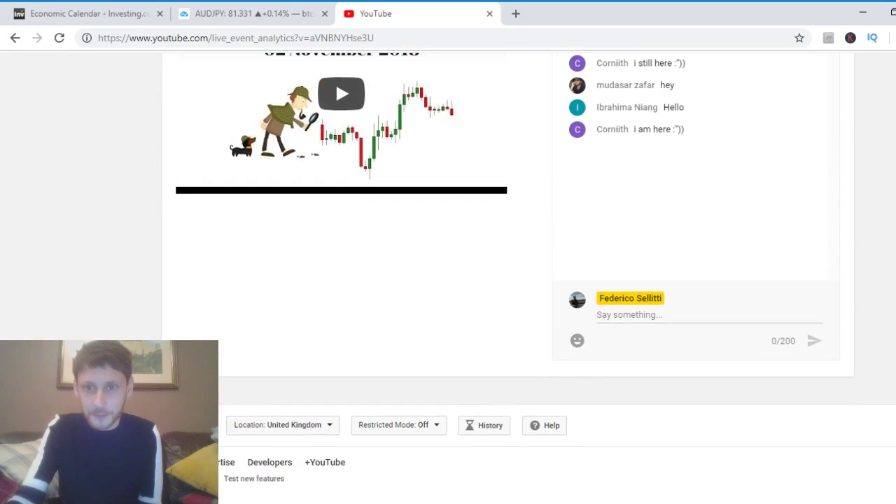
scroll(508, 280, up, 2)
scroll(880, 289, down, 2)
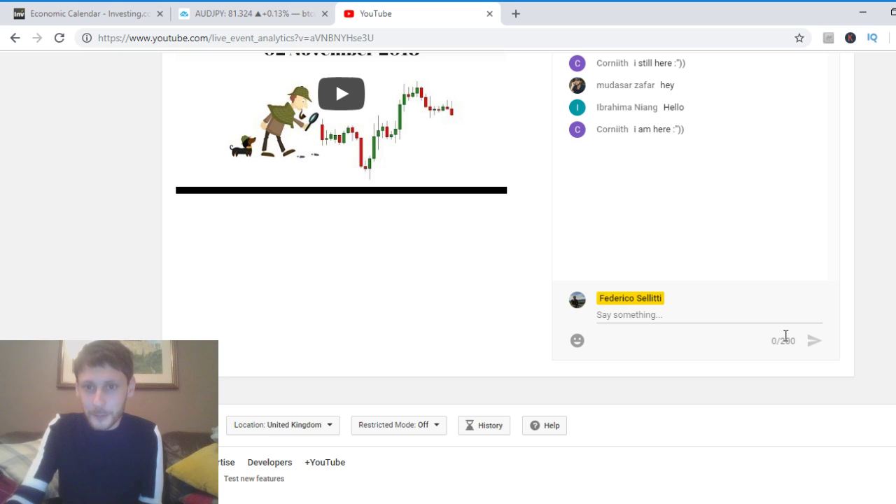
scroll(823, 256, up, 3)
click(821, 218)
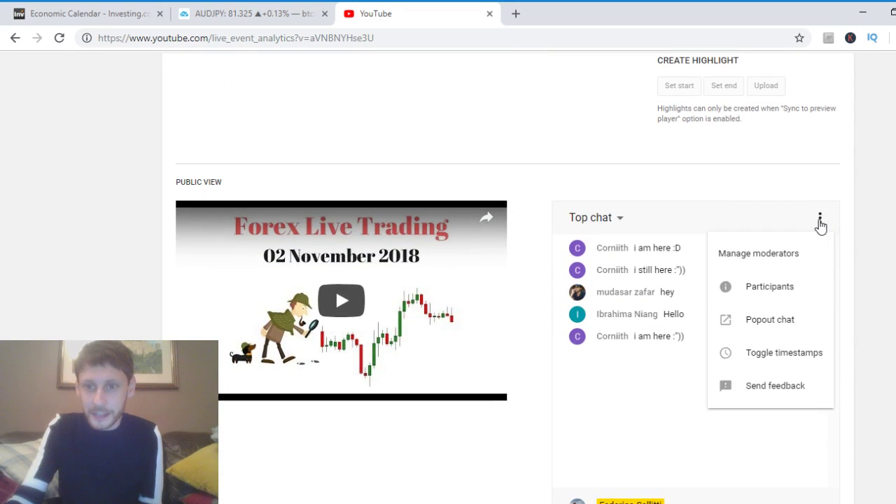
click(791, 327)
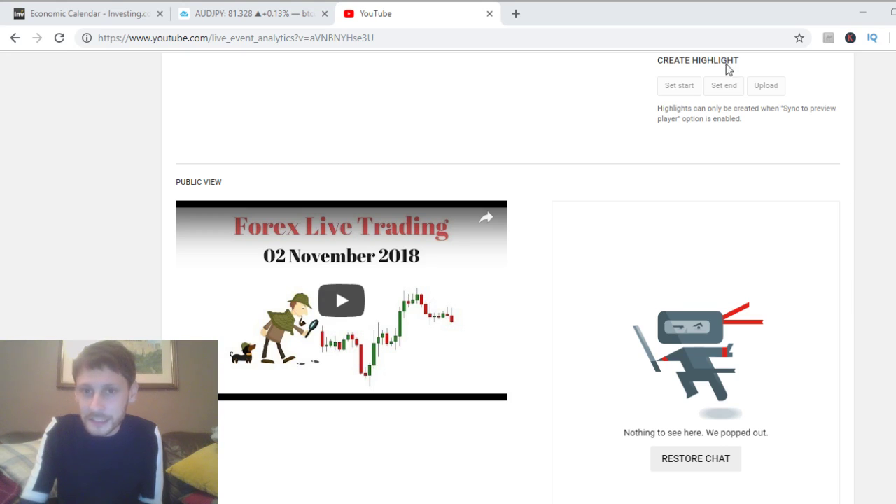
Step: Refocus the browser and scroll back to the top of the live event page
click(358, 7)
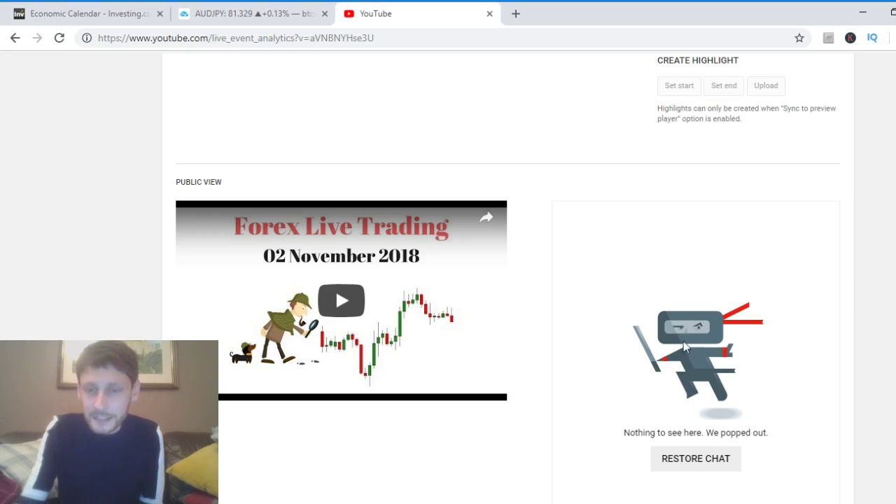
scroll(715, 248, up, 10)
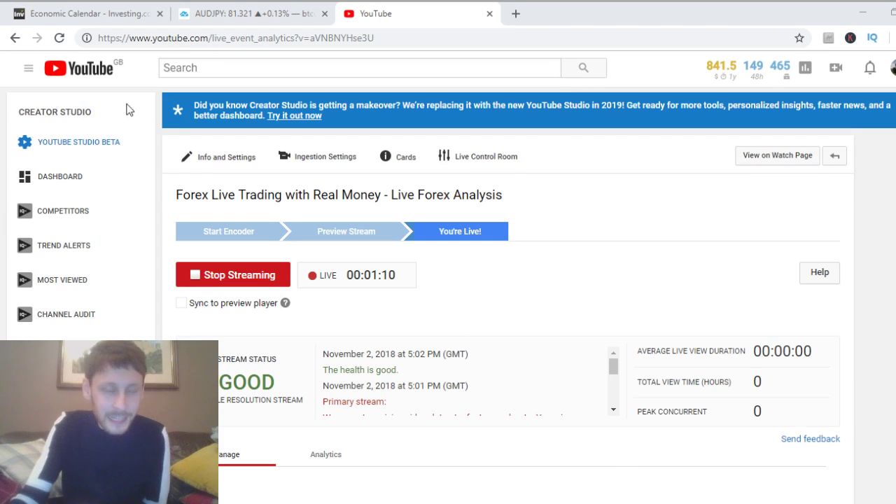
click(378, 11)
Step: Switch to the AUDJPY TradingView tab to show the 1-hour chart with its moving averages
click(297, 8)
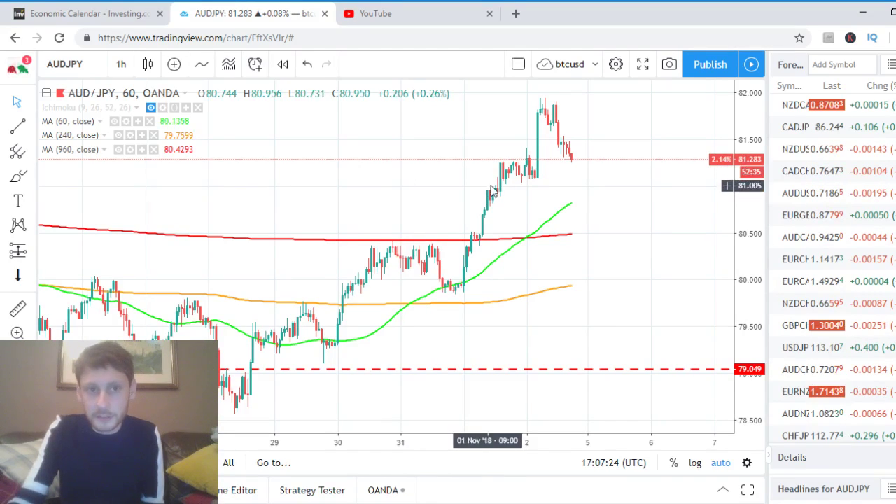
Step: Load EURUSD, delete its red dashed trendline, and frame late October to early November candles
scroll(819, 272, down, 4)
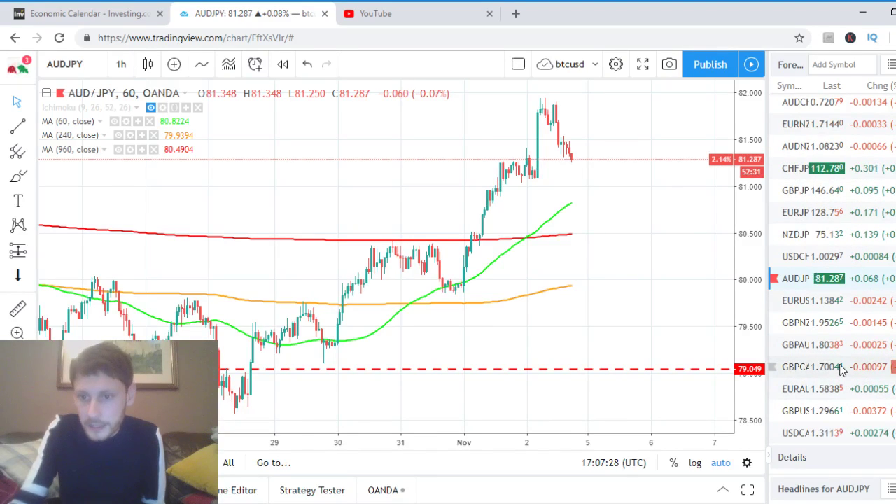
click(826, 301)
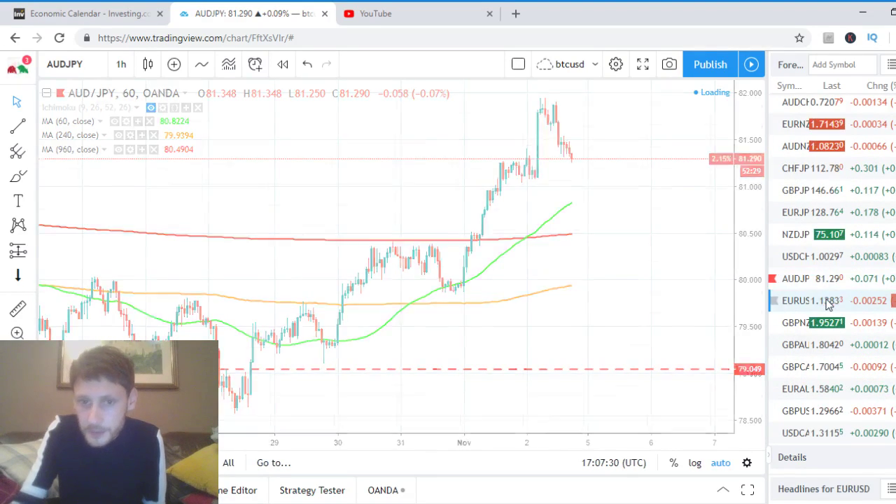
click(404, 348)
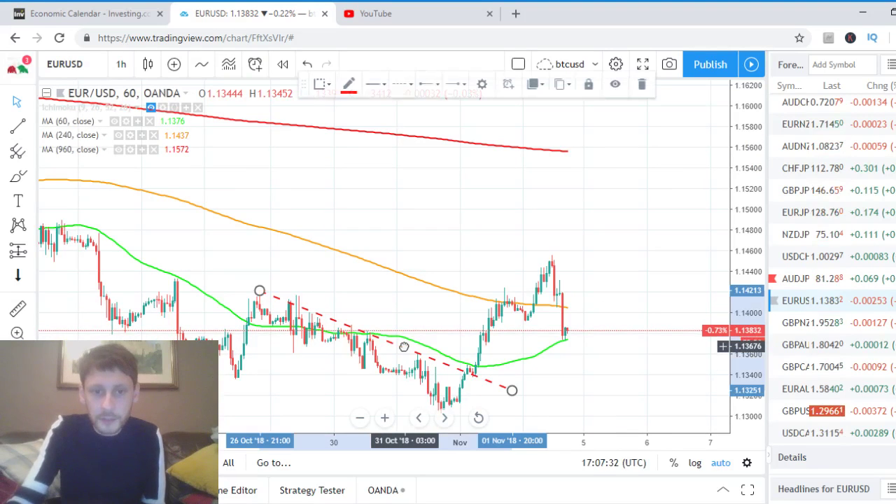
key(Delete)
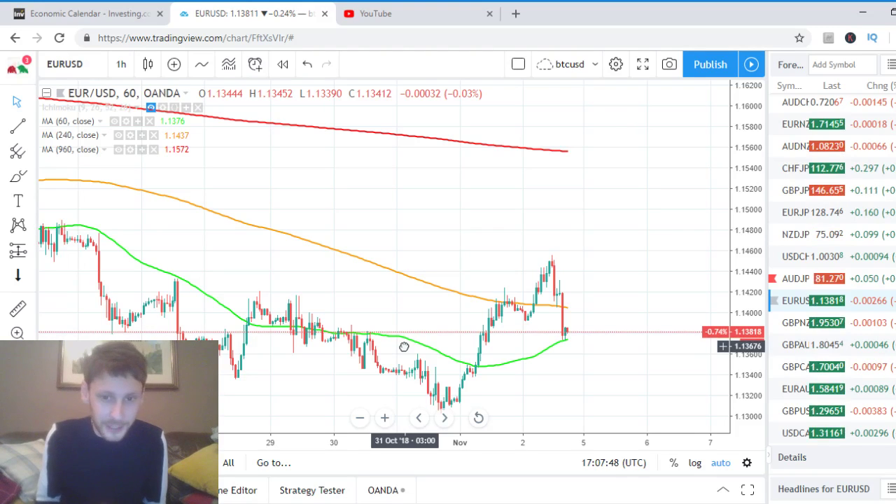
scroll(417, 354, up, 3)
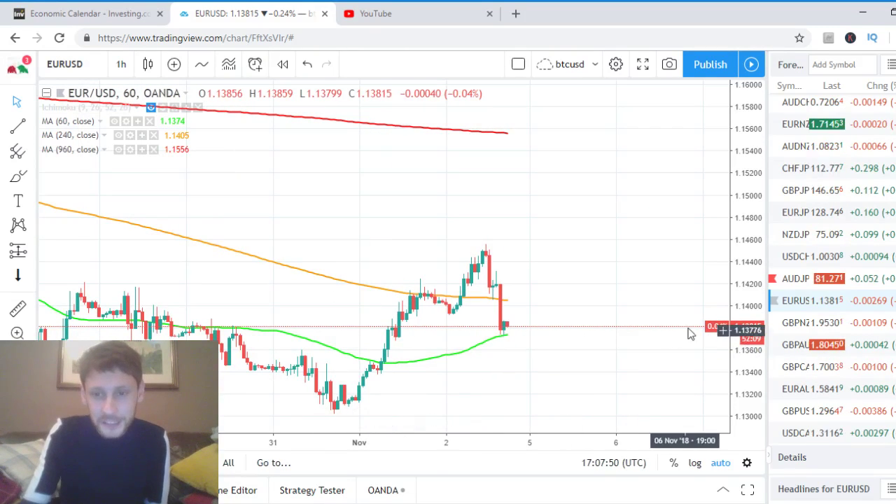
drag(568, 277, 610, 222)
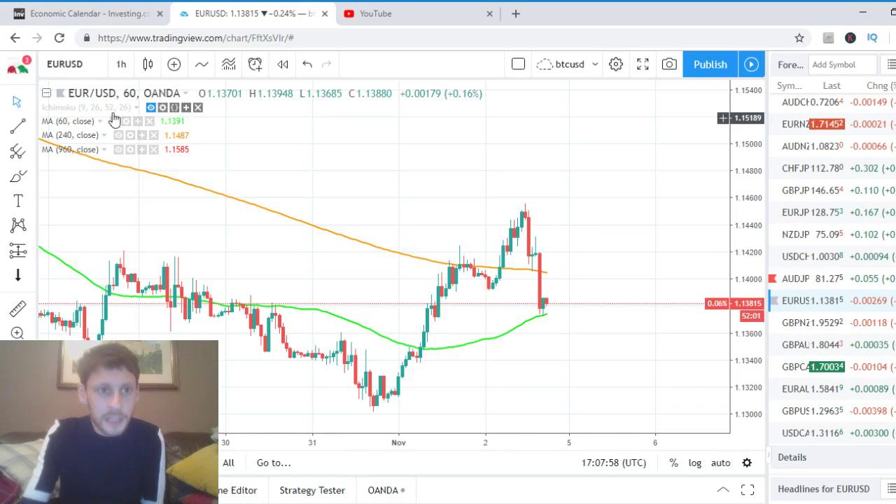
Step: Switch the EUR/USD chart to the 15-minute timeframe
click(120, 64)
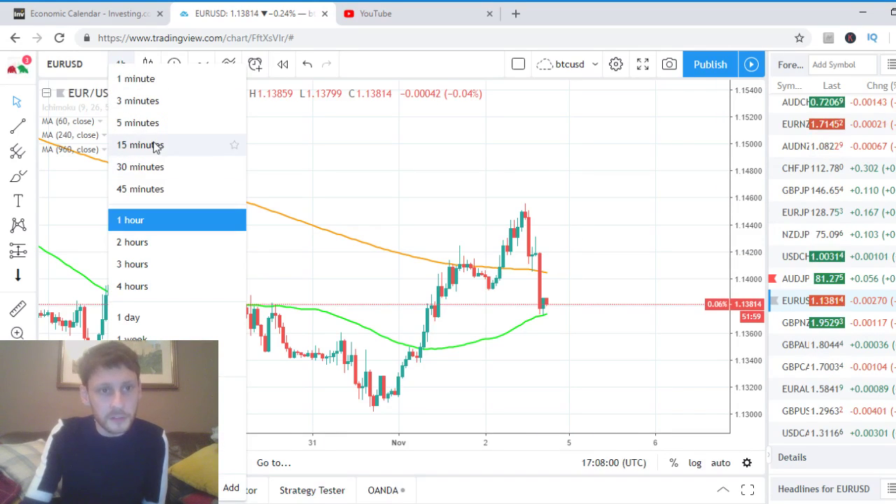
click(158, 147)
scroll(561, 357, up, 3)
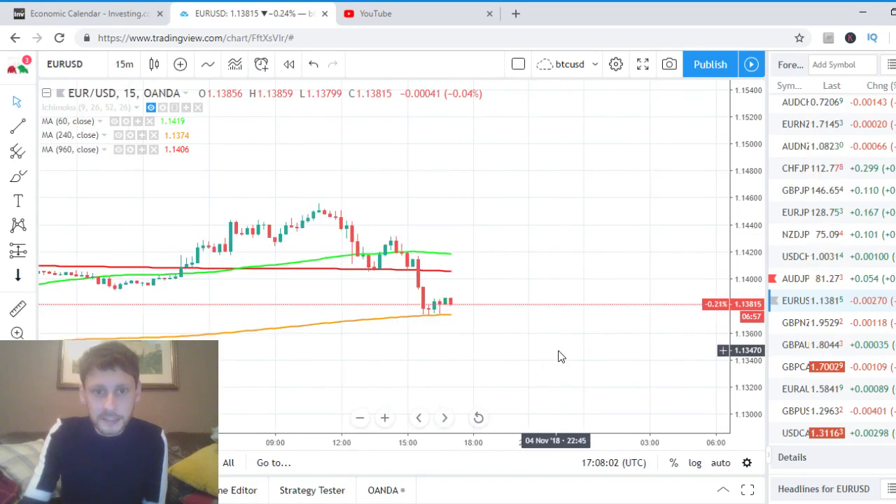
Step: Zoom in and stretch the price scale so the 2 Nov session from 09:00 fills the view
drag(558, 357, 621, 306)
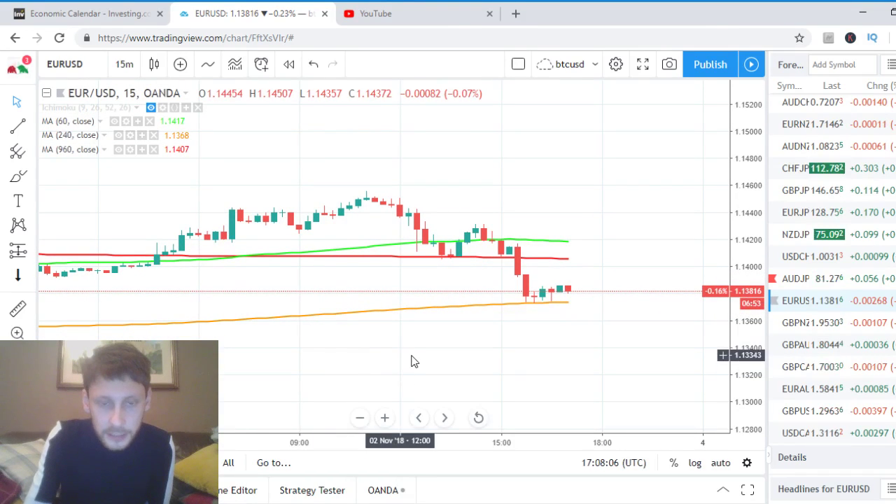
scroll(410, 360, up, 2)
drag(755, 333, 676, 296)
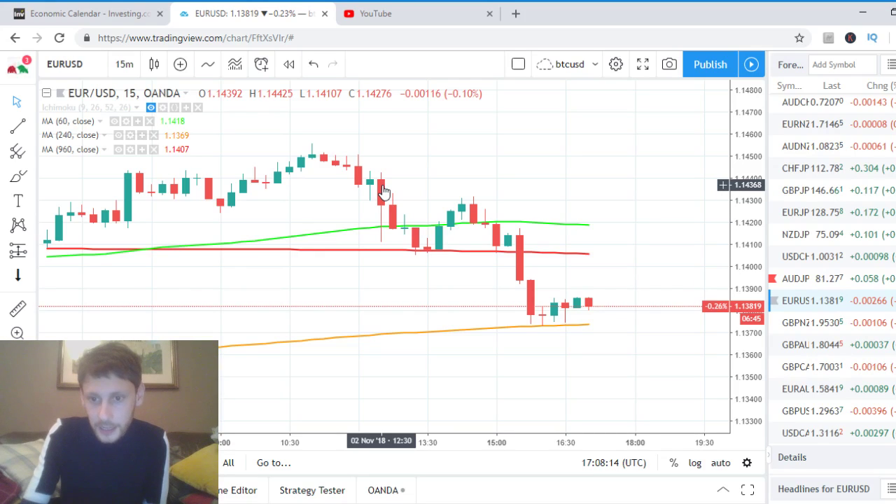
Step: Draw an ellipse over the sharp drop candles near 12:15 on 2 Nov
click(34, 177)
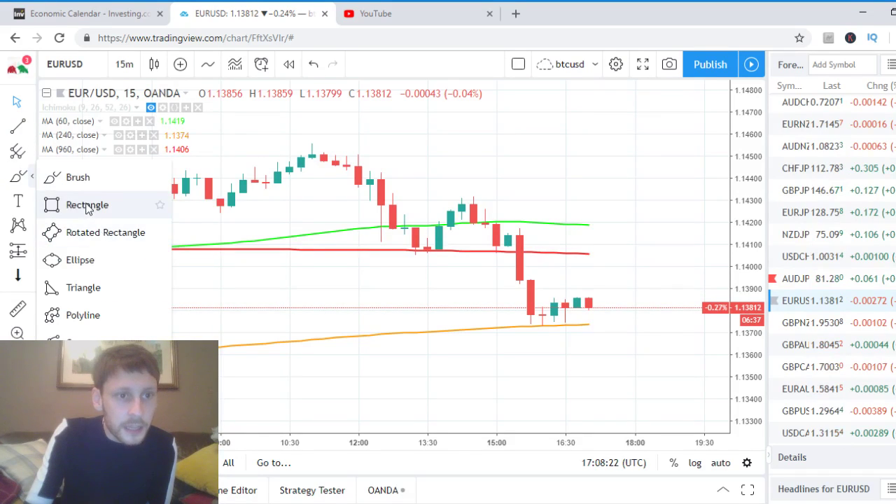
click(112, 261)
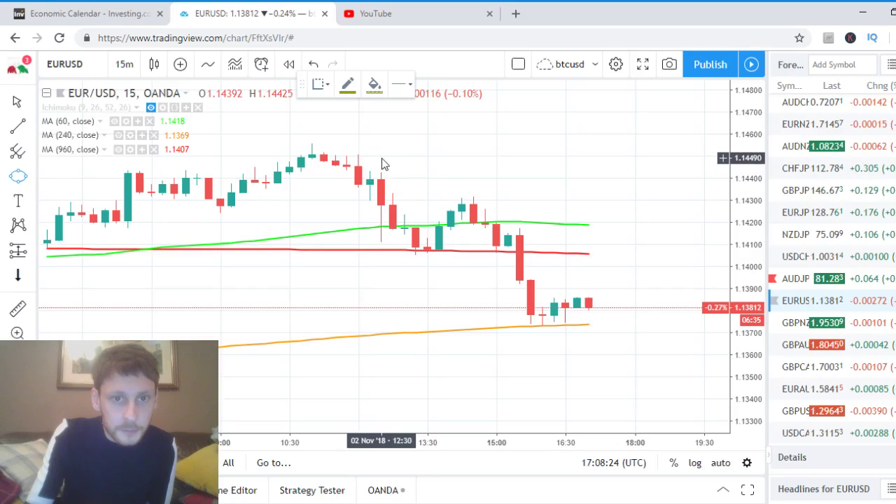
mouse_move(381, 158)
mouse_down()
mouse_move(391, 276)
mouse_move(381, 259)
mouse_up()
click(393, 275)
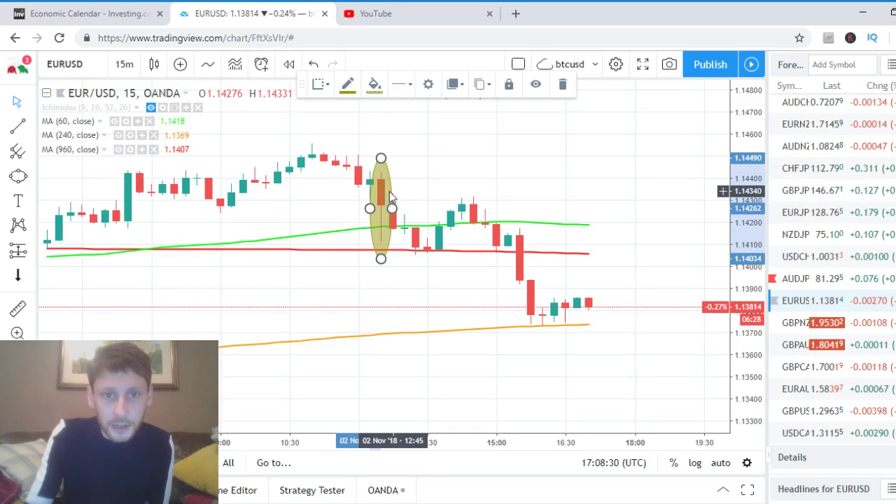
Step: Make the ellipse's outline and fill green
click(350, 85)
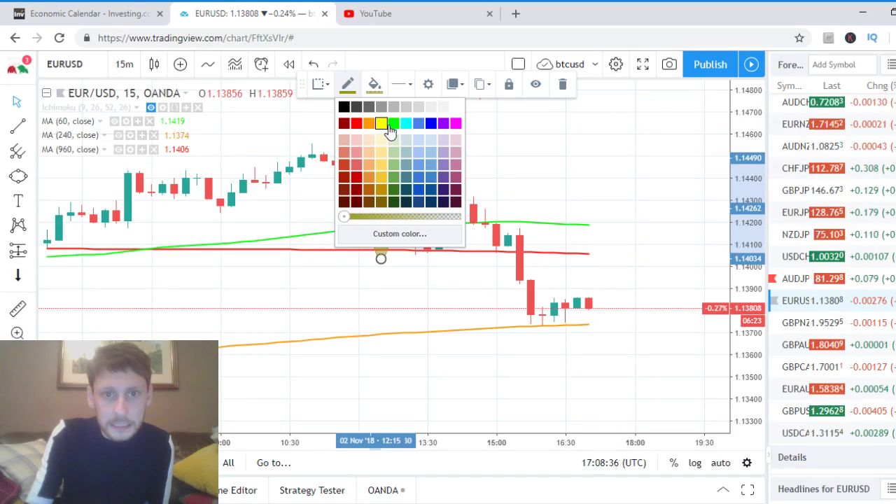
click(390, 126)
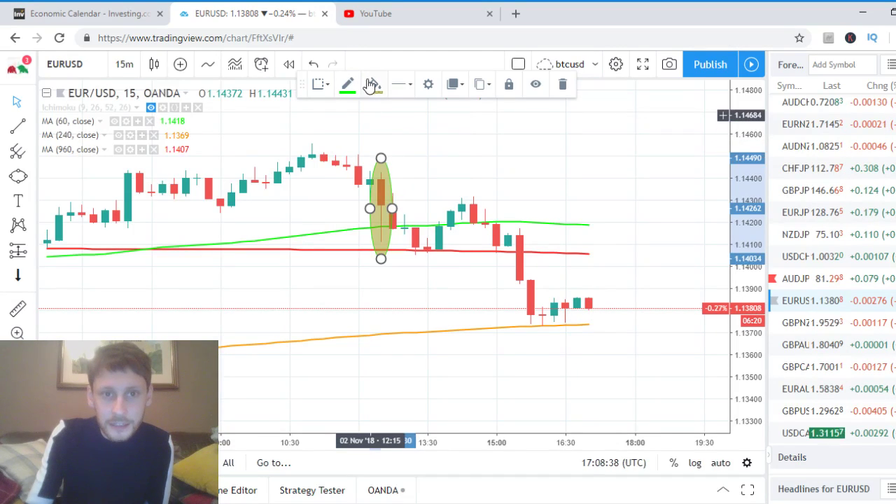
click(374, 85)
click(418, 130)
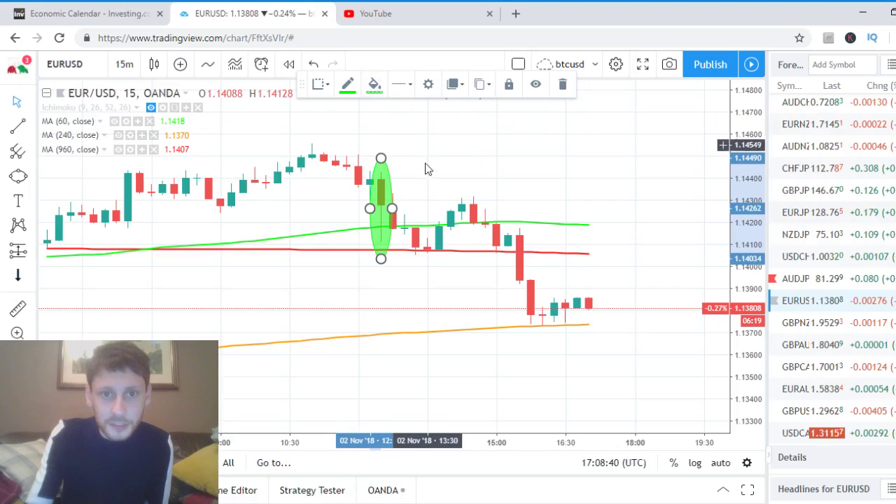
click(411, 175)
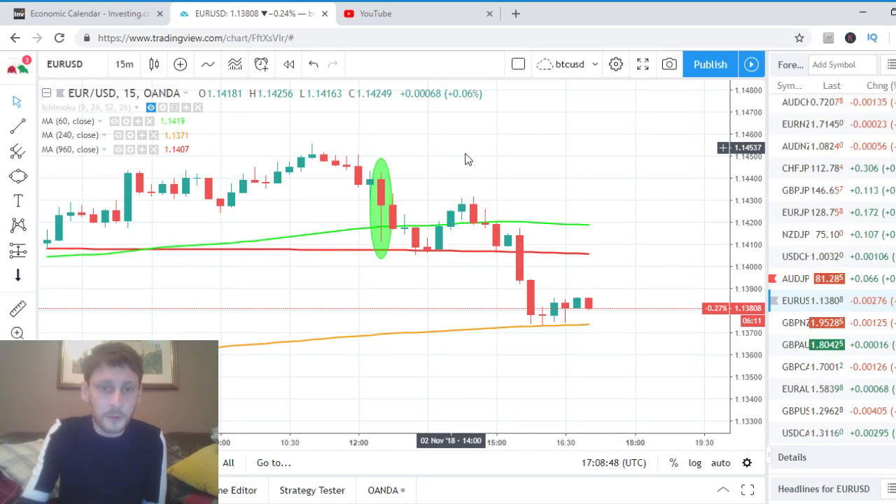
Step: Zoom out and back in to show 2 Nov from about 06:00, including the green ellipse
scroll(490, 172, down, 2)
scroll(593, 172, down, 3)
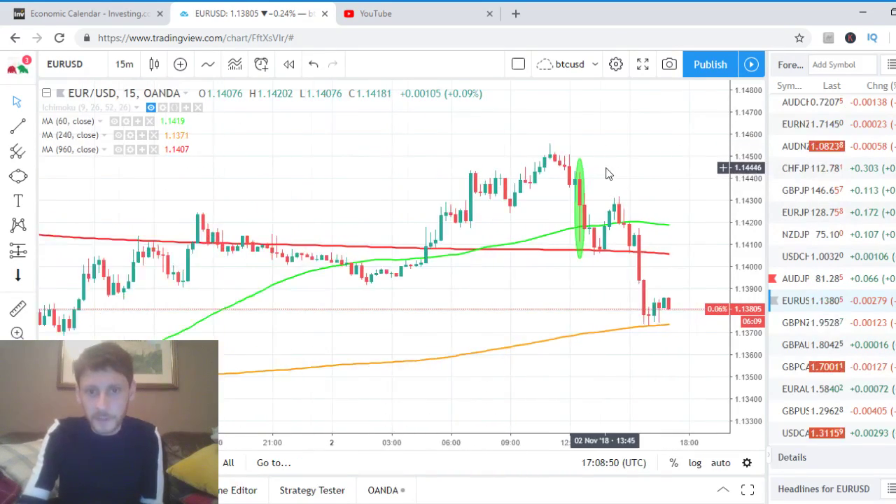
scroll(628, 178, up, 2)
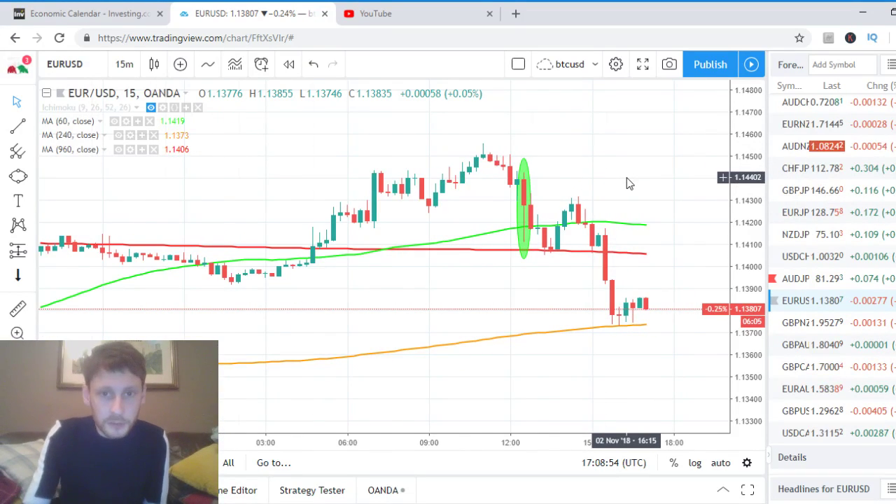
scroll(630, 180, down, 2)
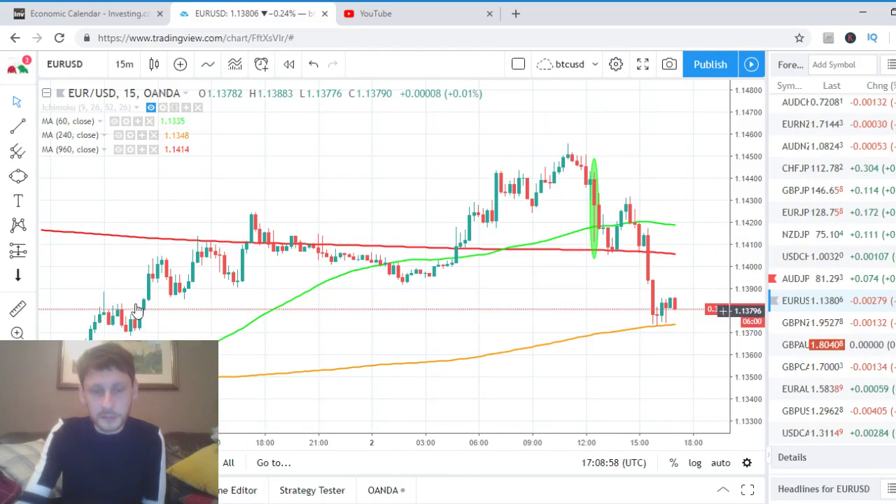
scroll(320, 296, down, 1)
scroll(518, 240, down, 1)
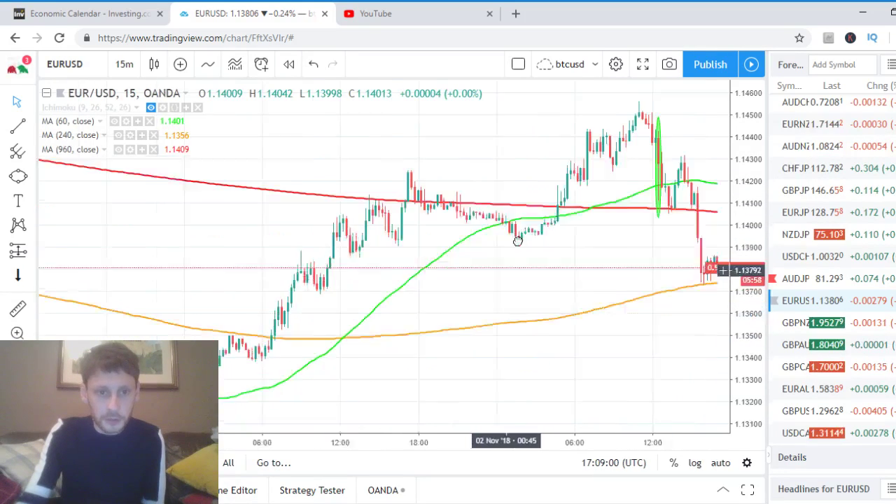
scroll(517, 240, up, 1)
scroll(367, 281, down, 1)
scroll(294, 322, down, 1)
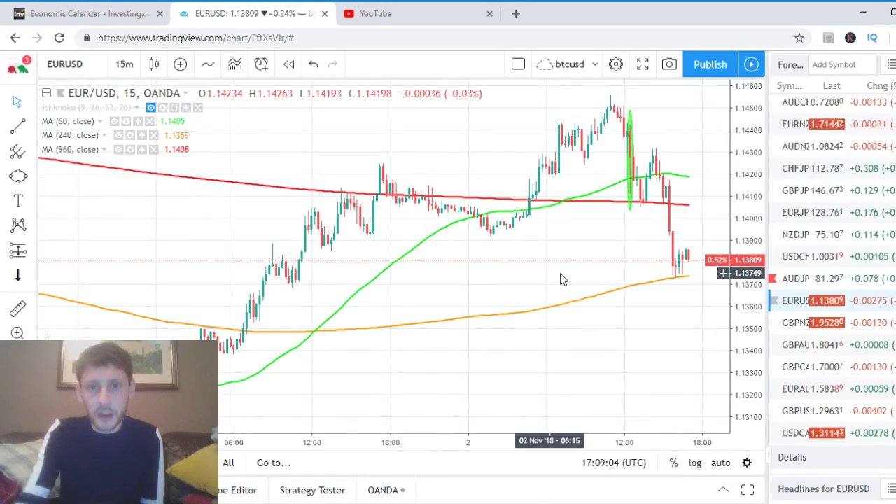
scroll(561, 279, up, 1)
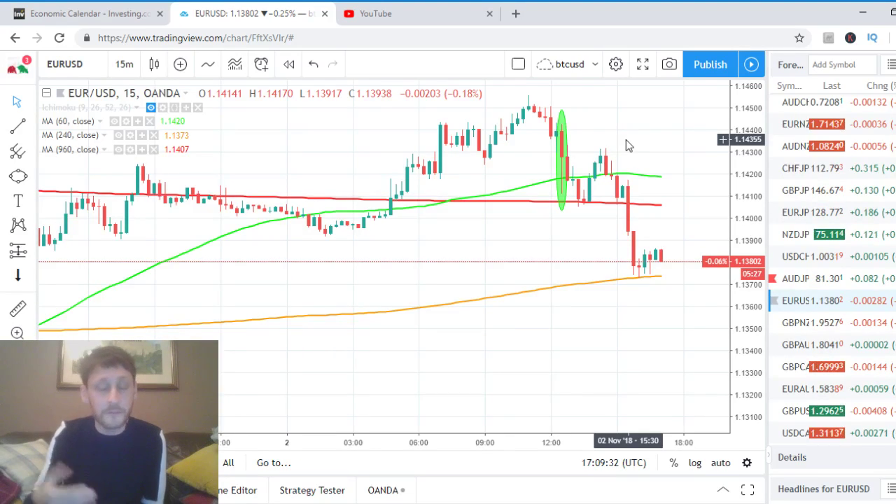
scroll(626, 145, up, 2)
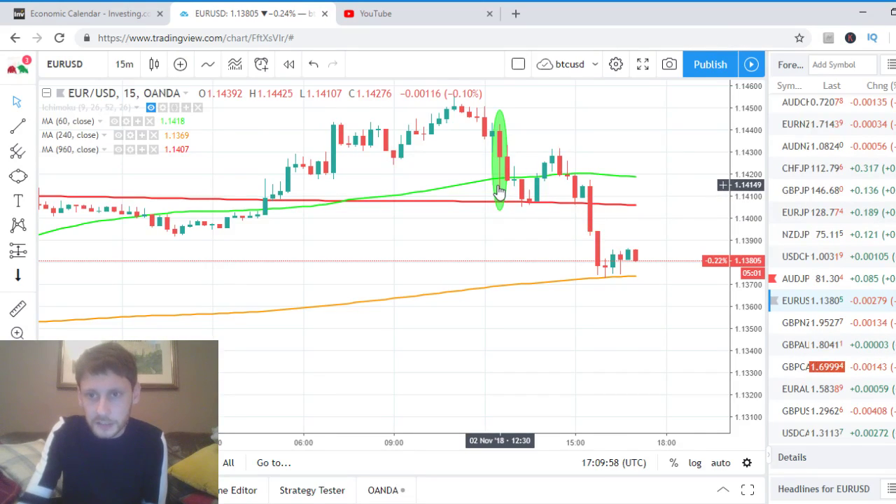
Step: Place a horizontal level line at 1.14152 on the EUR/USD 15-minute chart
click(32, 126)
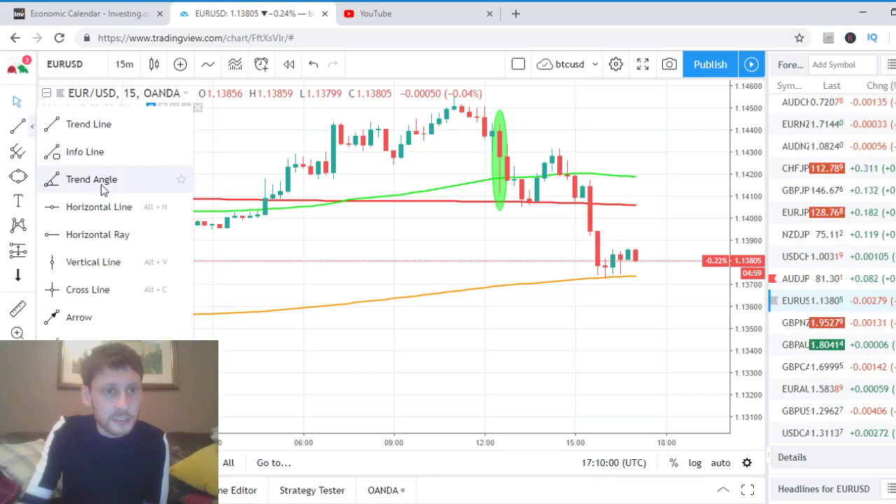
click(77, 207)
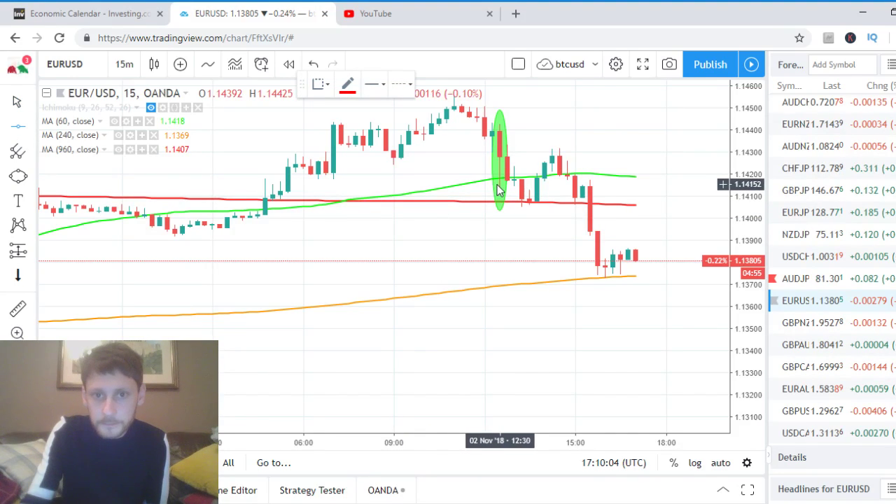
click(497, 185)
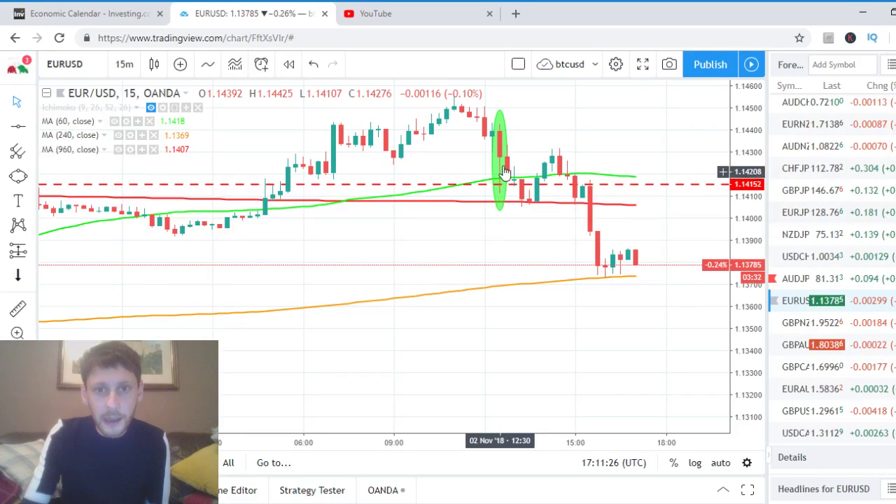
scroll(520, 220, up, 5)
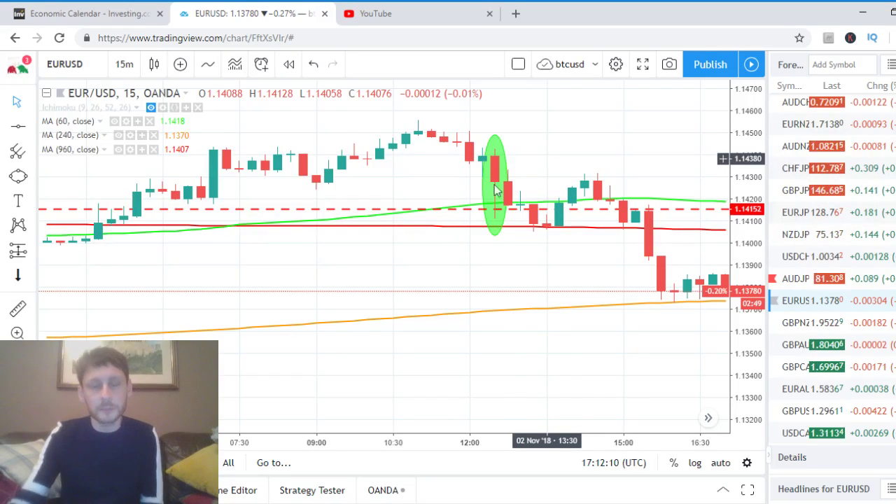
scroll(540, 247, down, 5)
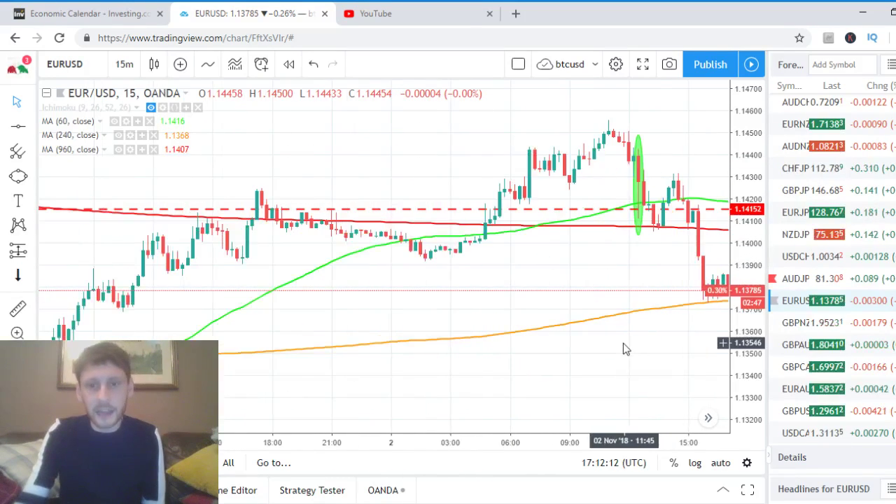
drag(640, 366, 578, 362)
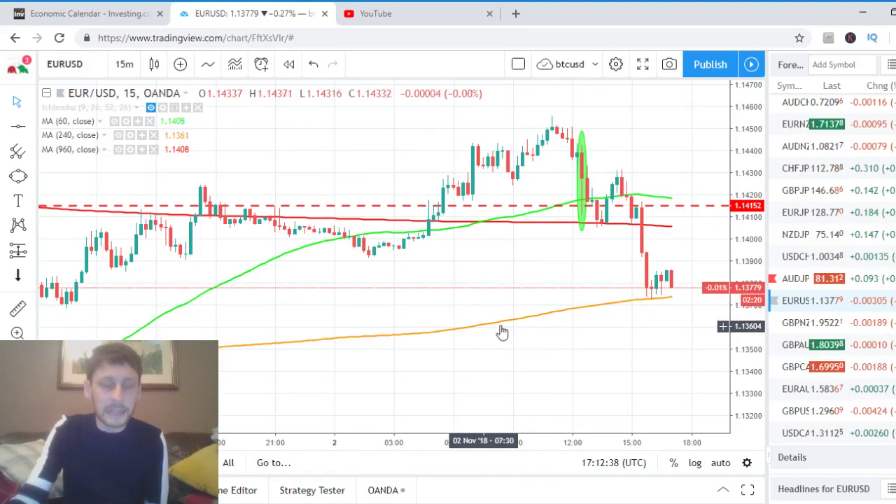
click(132, 67)
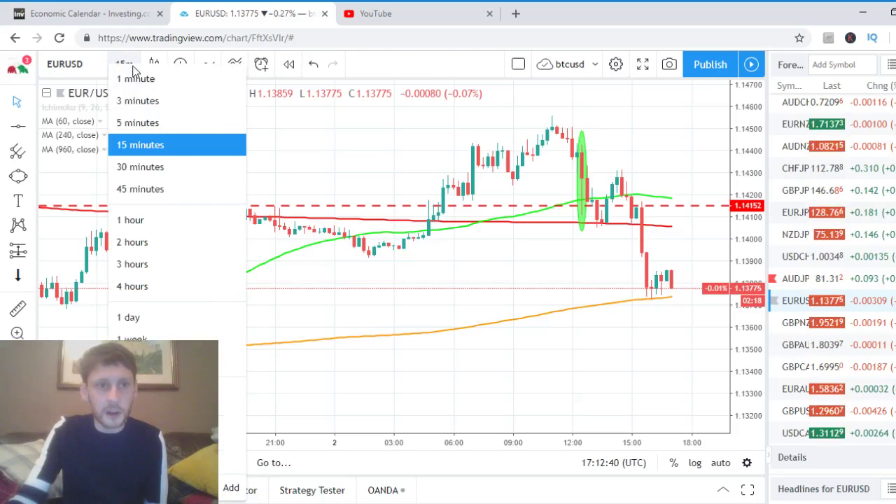
click(161, 219)
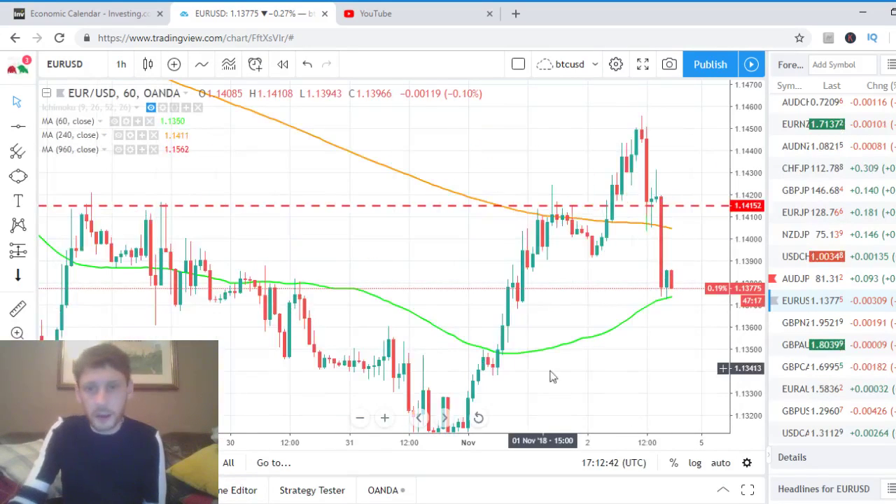
drag(748, 287, 750, 366)
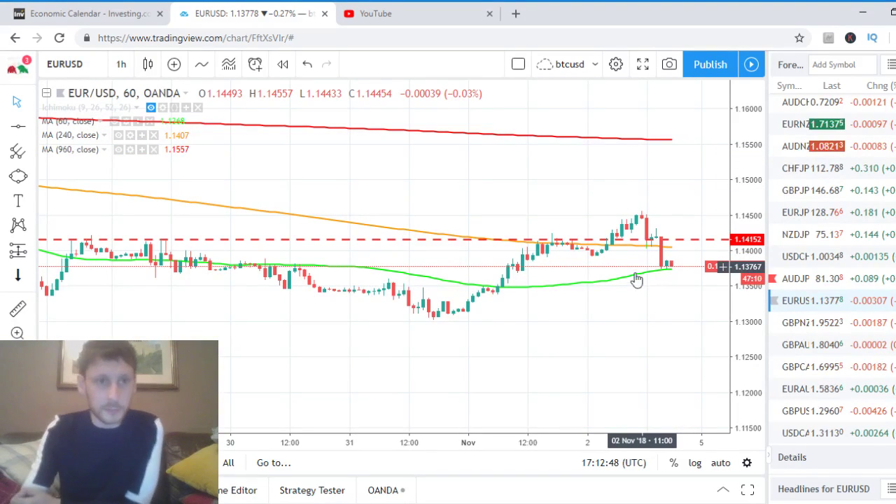
click(123, 67)
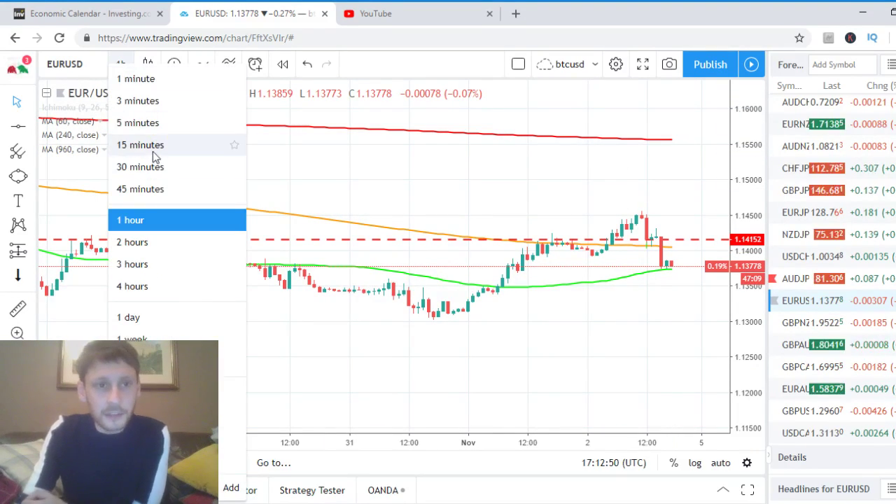
click(149, 146)
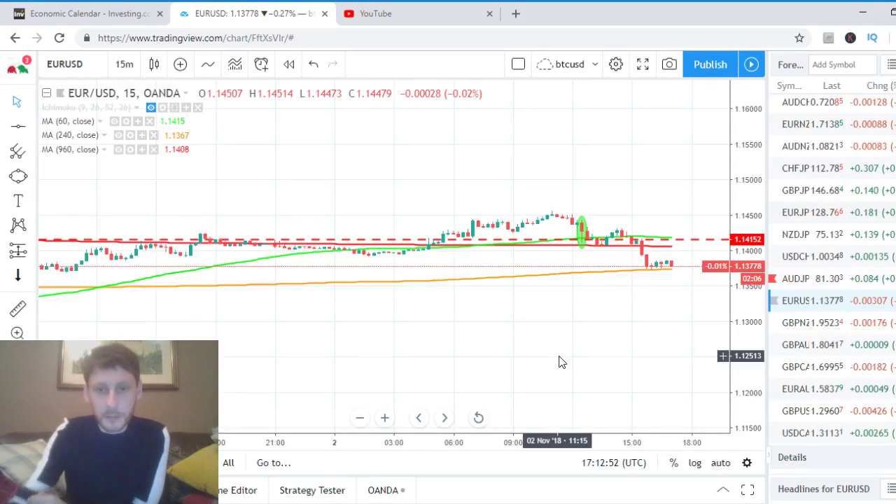
drag(747, 272, 646, 220)
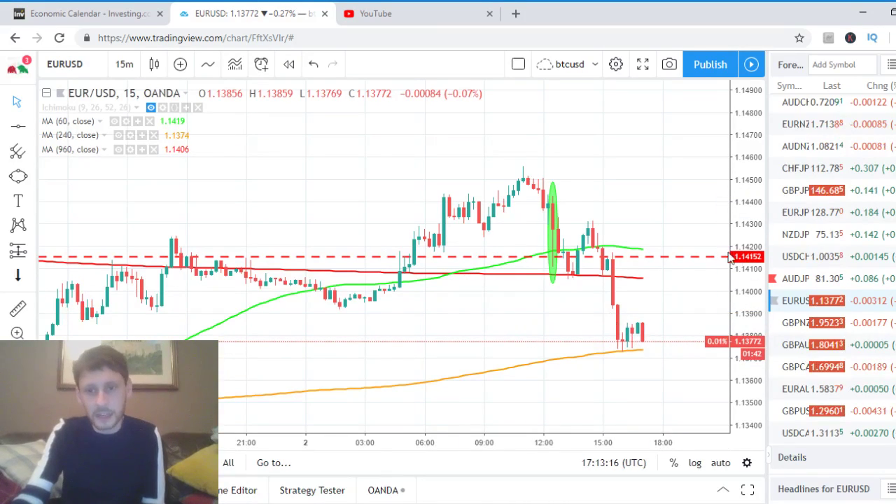
drag(752, 234, 746, 261)
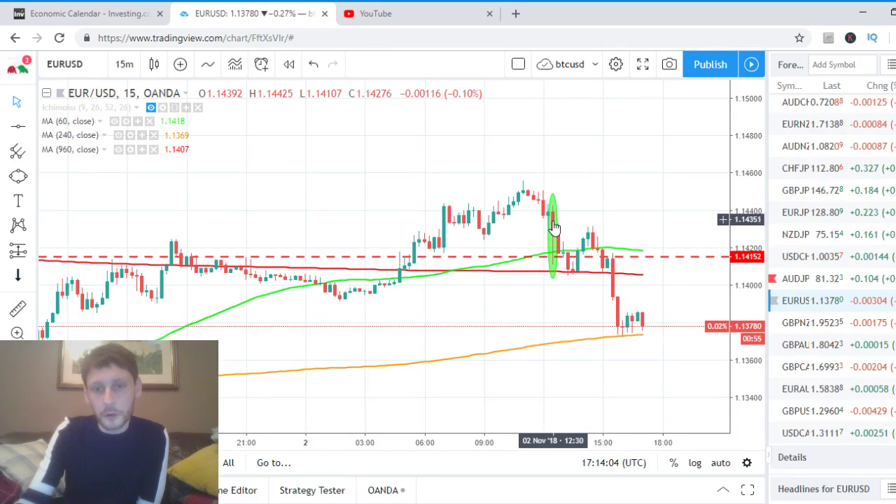
drag(553, 273, 489, 271)
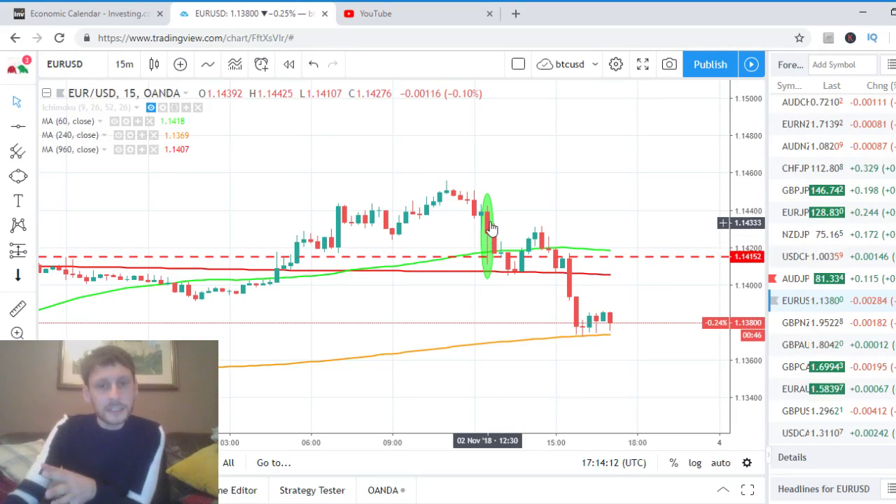
scroll(491, 256, up, 3)
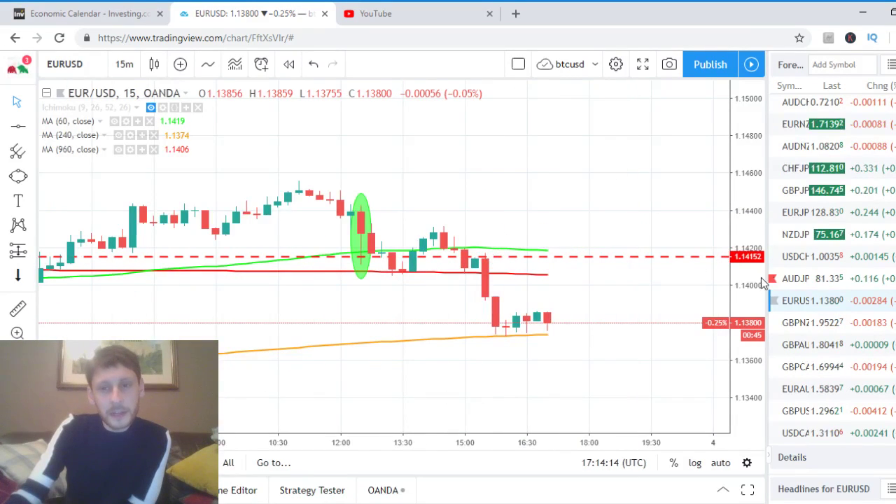
Step: Pan the EURUSD M5 chart to recentre the recent candles
drag(550, 222, 637, 248)
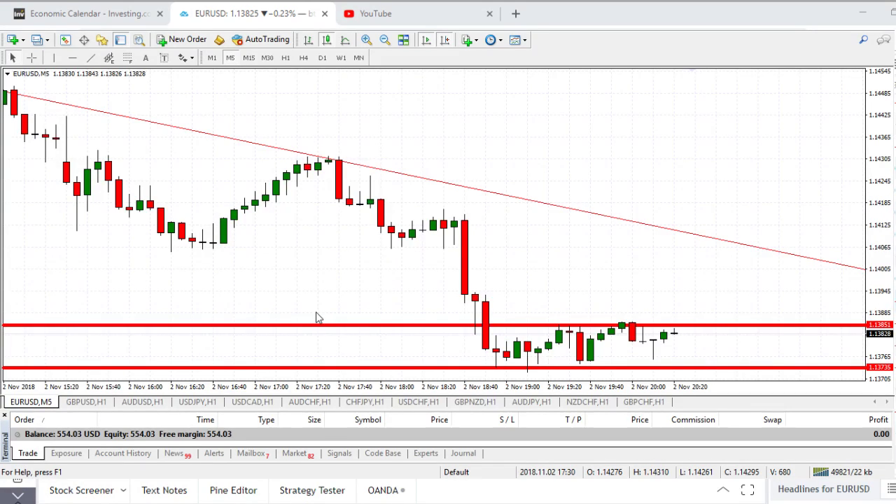
click(140, 454)
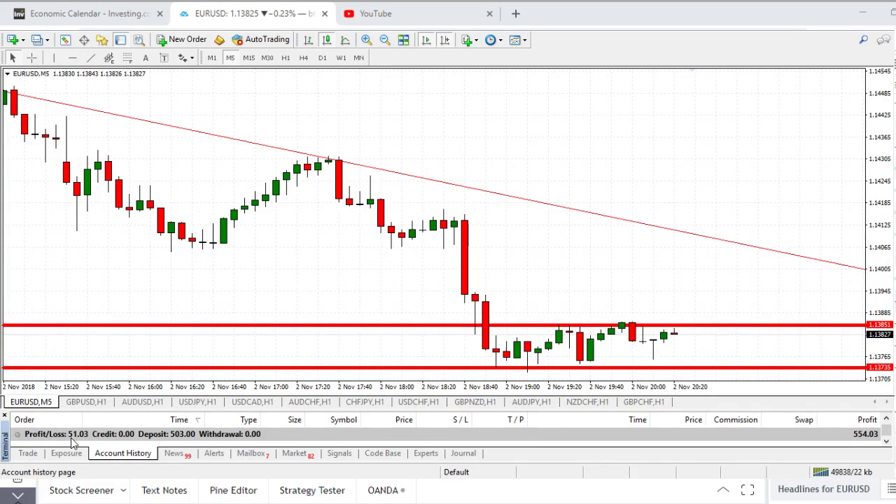
click(28, 454)
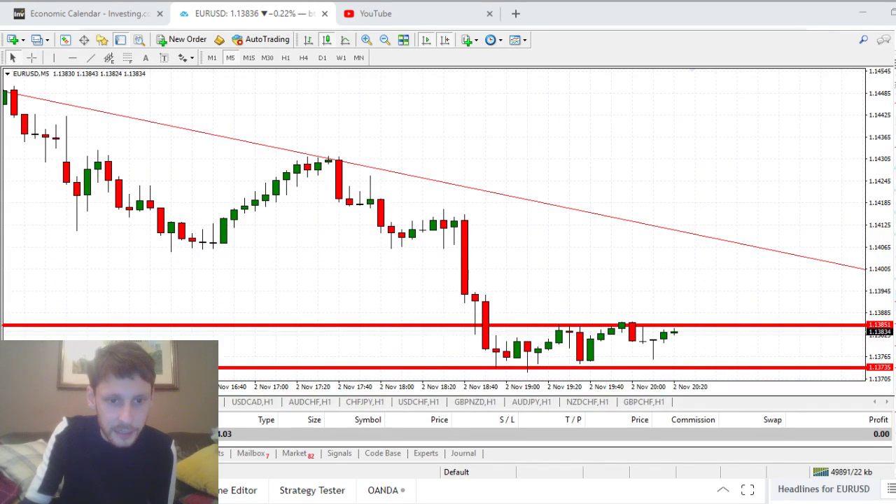
Step: Alt+Tab back to the TradingView EUR/USD 15-minute chart in Chrome
key(alt+Tab)
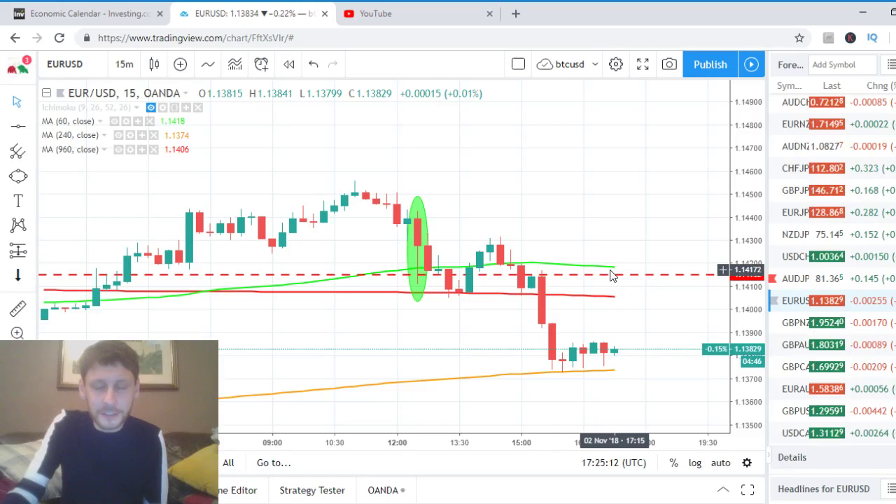
Step: Load EURAUD from the watchlist
click(840, 392)
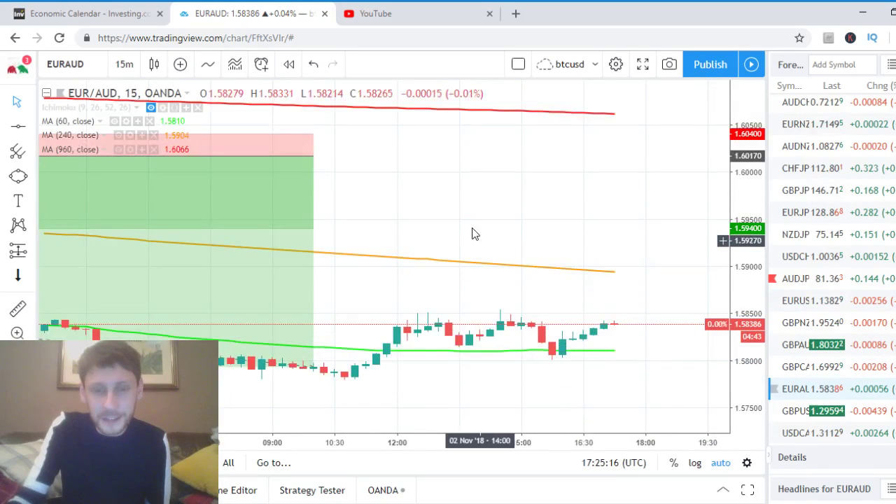
Step: Switch the EUR/AUD chart to the 1-hour interval
scroll(475, 231, down, 4)
click(124, 64)
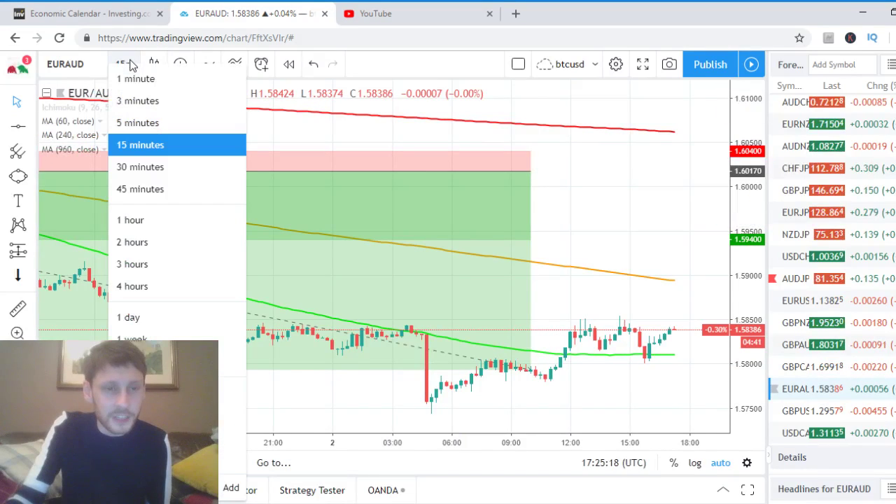
click(156, 223)
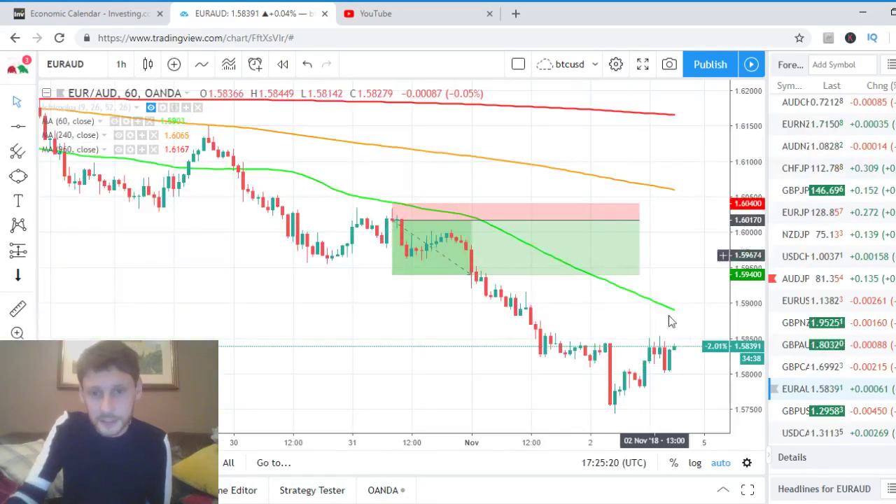
Step: Review the EUR/AUD short position setup on hourly candles, then switch to GBP/NZD from the watchlist
scroll(430, 339, up, 2)
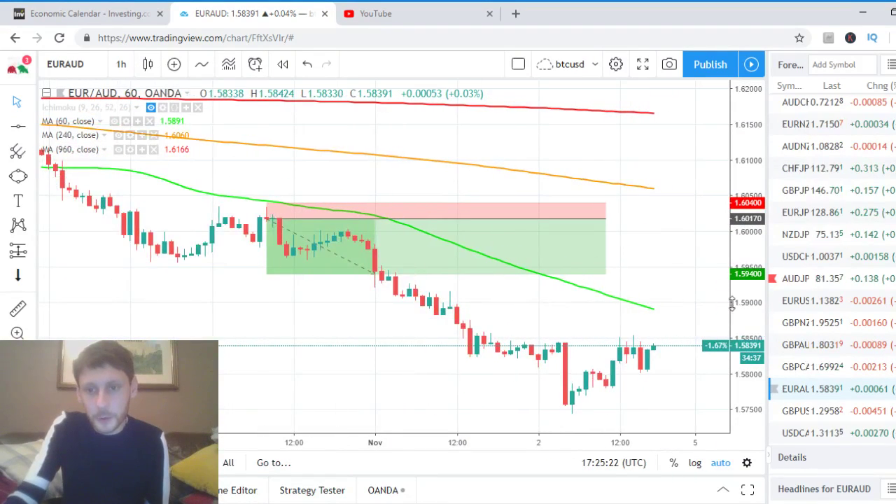
drag(667, 249, 728, 253)
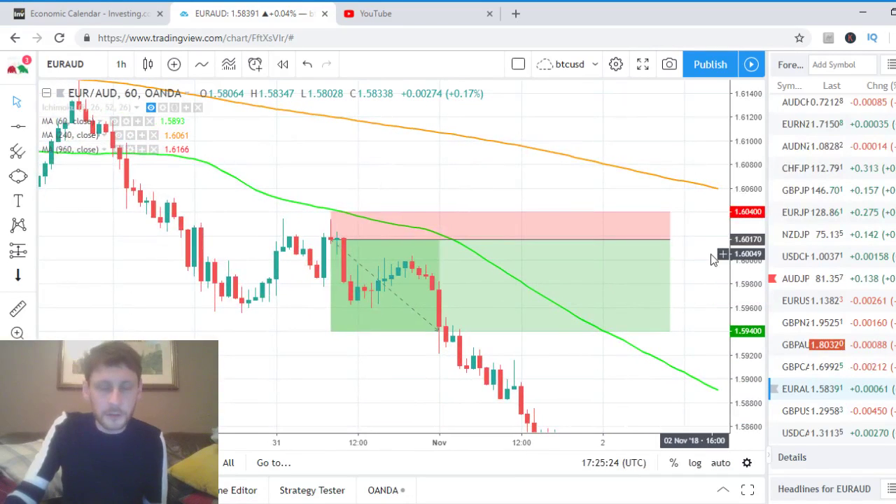
mouse_move(605, 263)
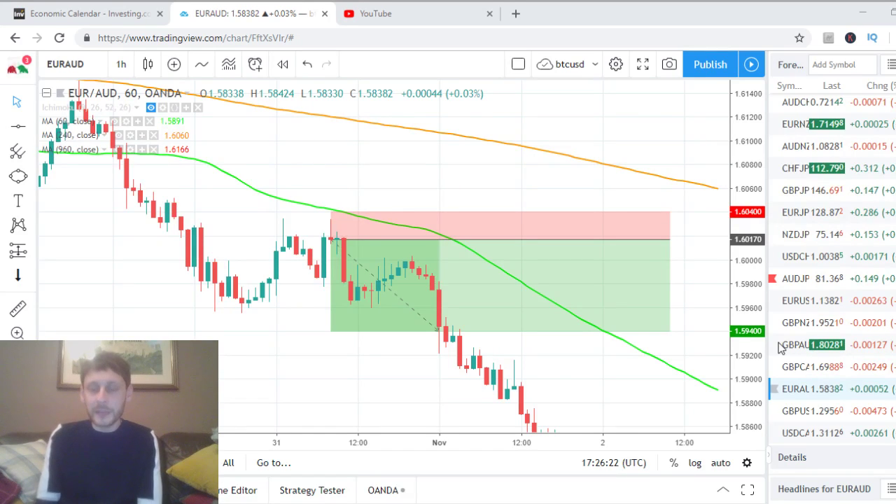
drag(512, 149, 482, 124)
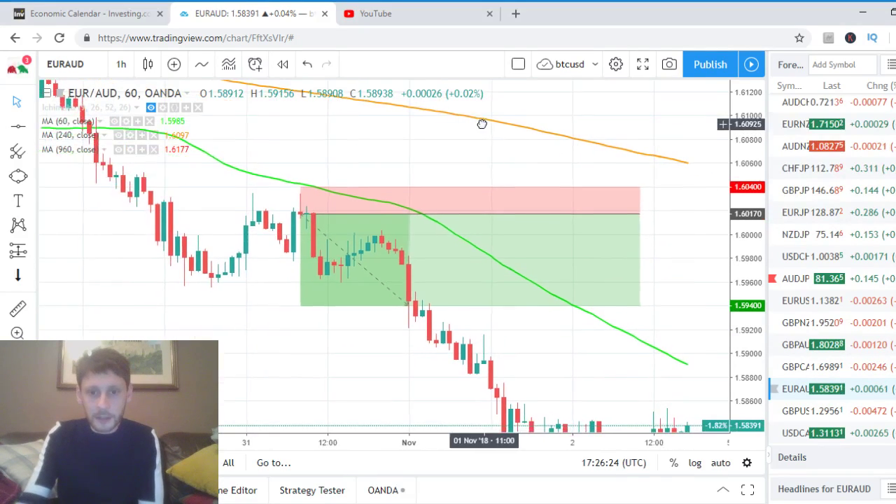
drag(701, 238, 630, 236)
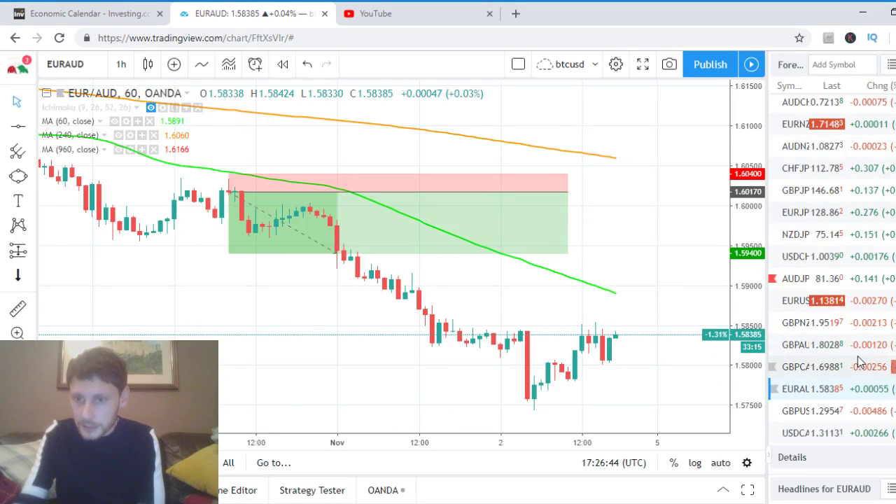
click(806, 323)
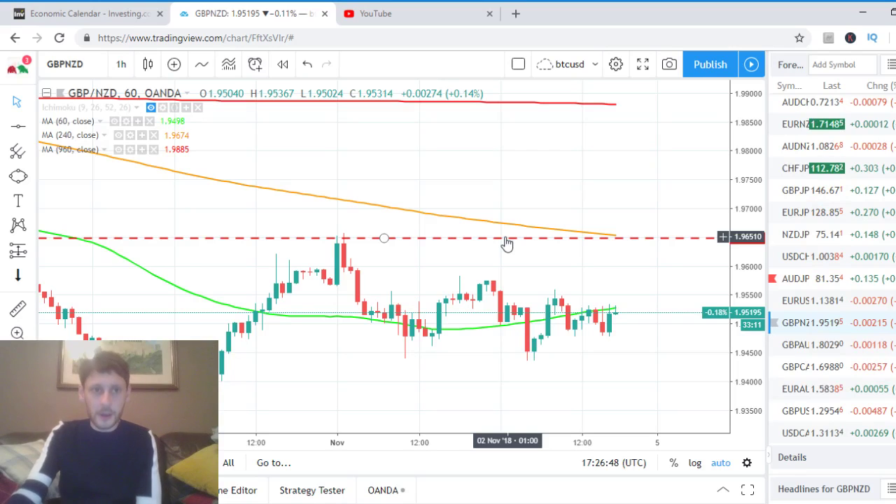
scroll(507, 243, down, 5)
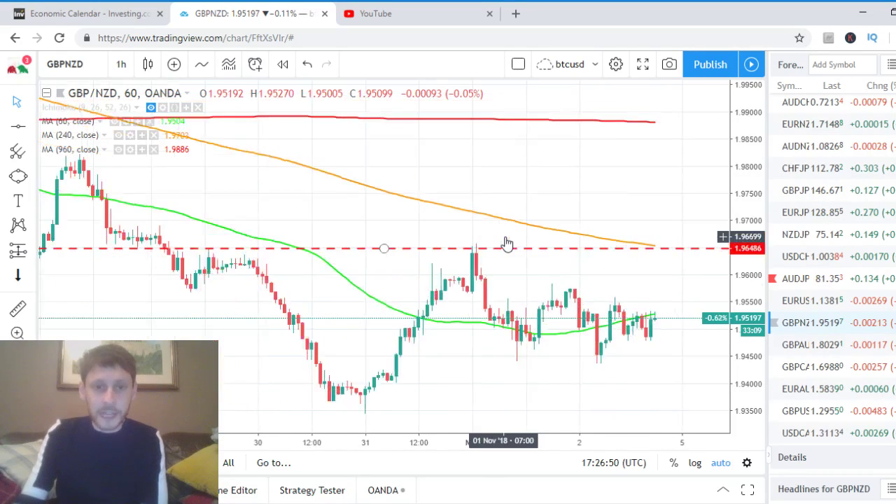
Step: Hide the 60, 240 and 960-period moving averages and delete the red dashed horizontal line
click(115, 122)
click(118, 135)
click(118, 149)
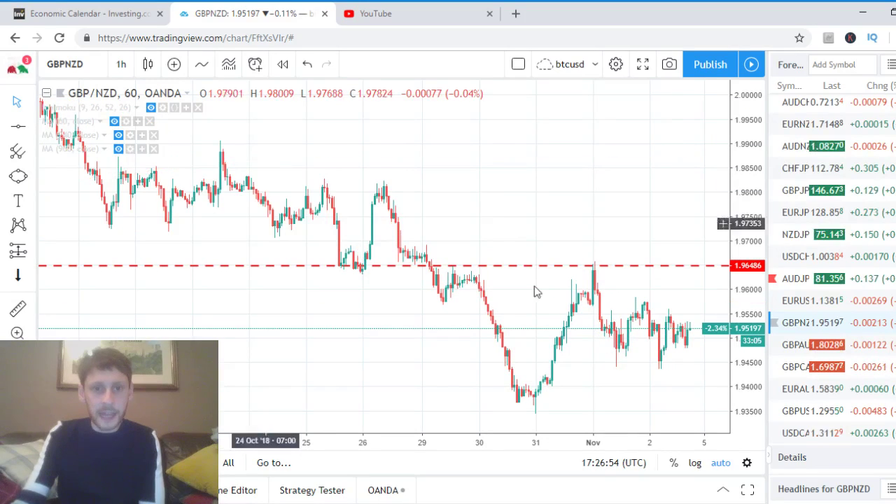
click(568, 267)
key(Delete)
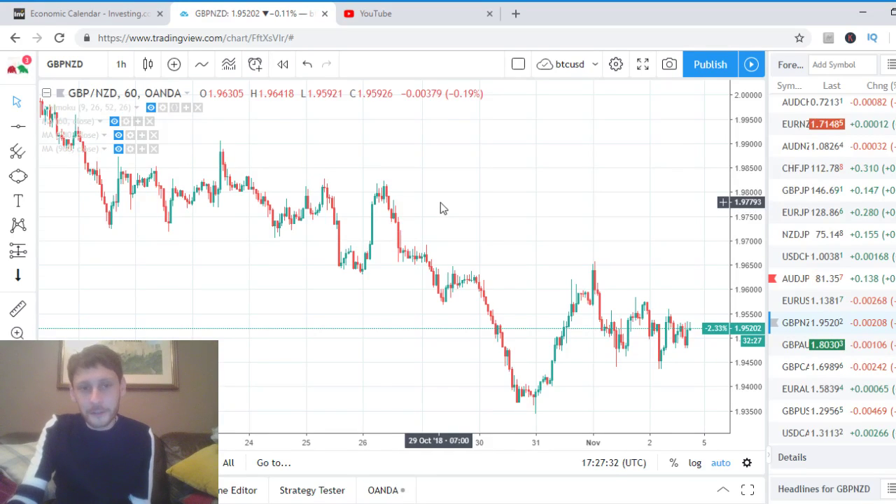
Step: Zoom out the GBP/NZD hourly chart to show price history back to mid-August
scroll(441, 206, down, 3)
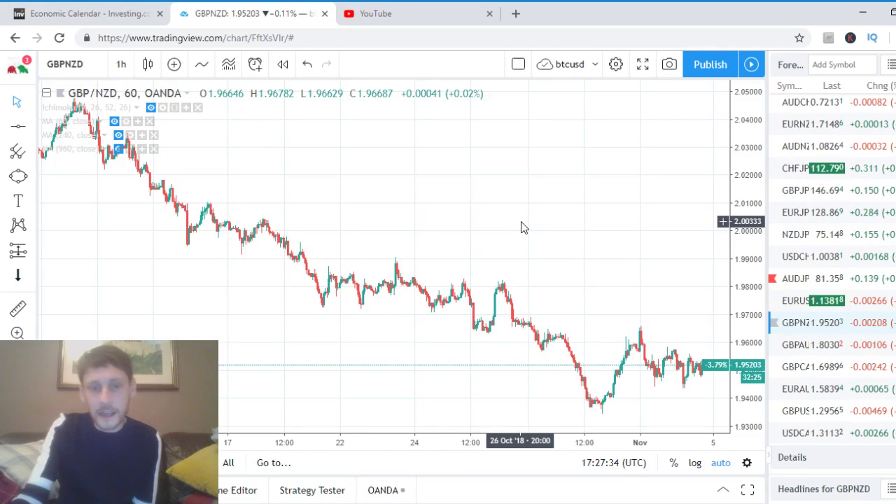
scroll(524, 226, down, 5)
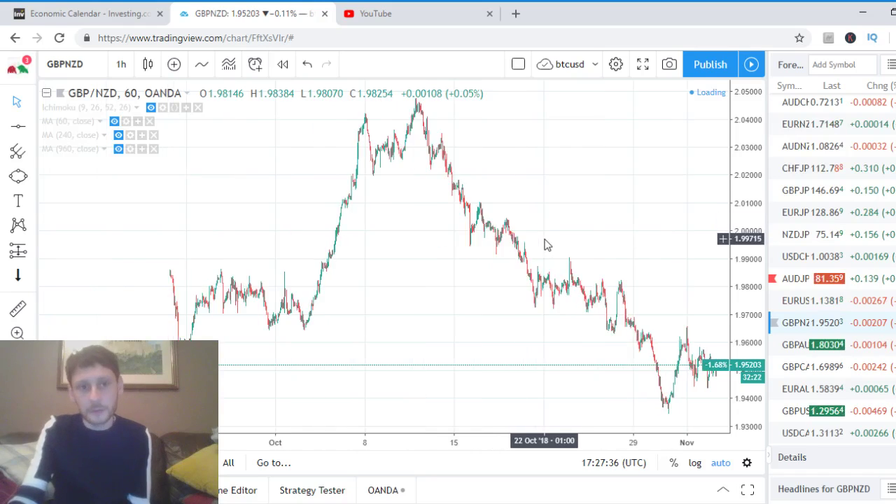
scroll(547, 245, down, 5)
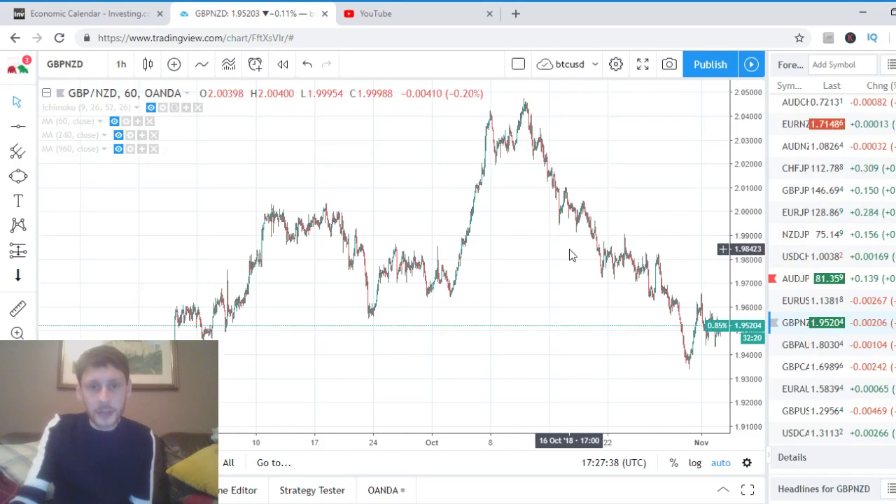
scroll(569, 343, down, 4)
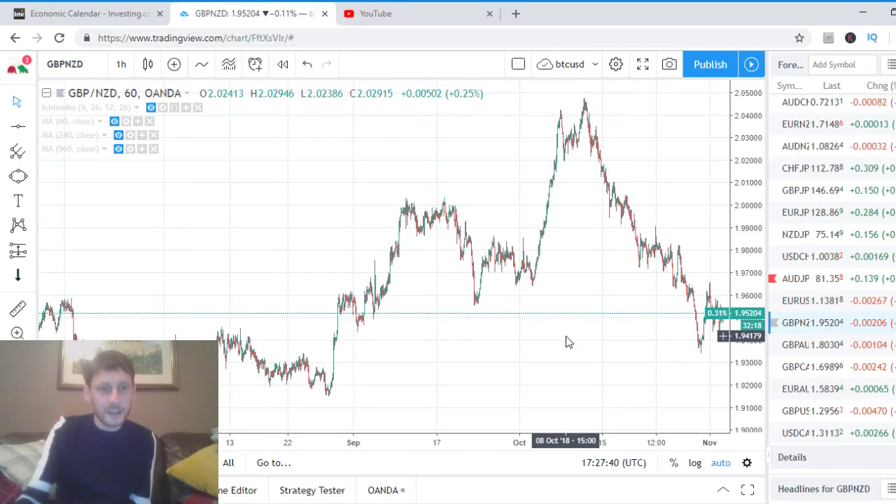
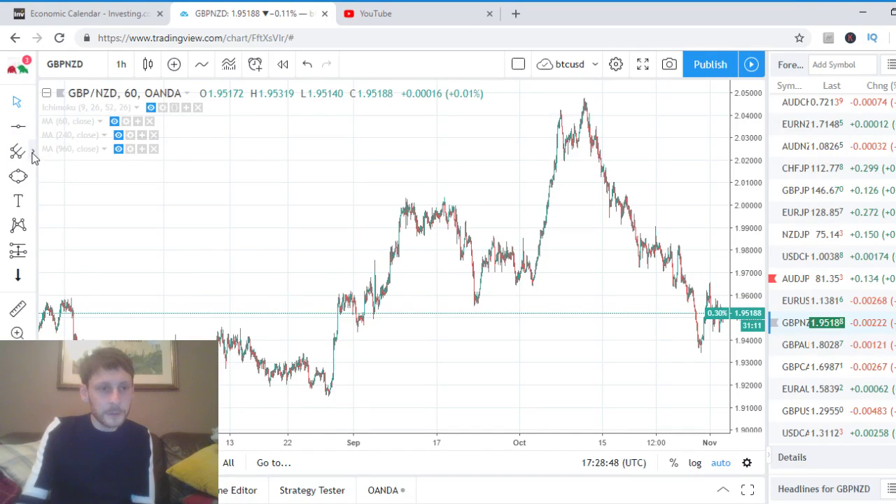
Step: Draw a green rectangle zone from 1.9519 to 1.9599 spanning mid-August to early November
click(35, 181)
click(77, 205)
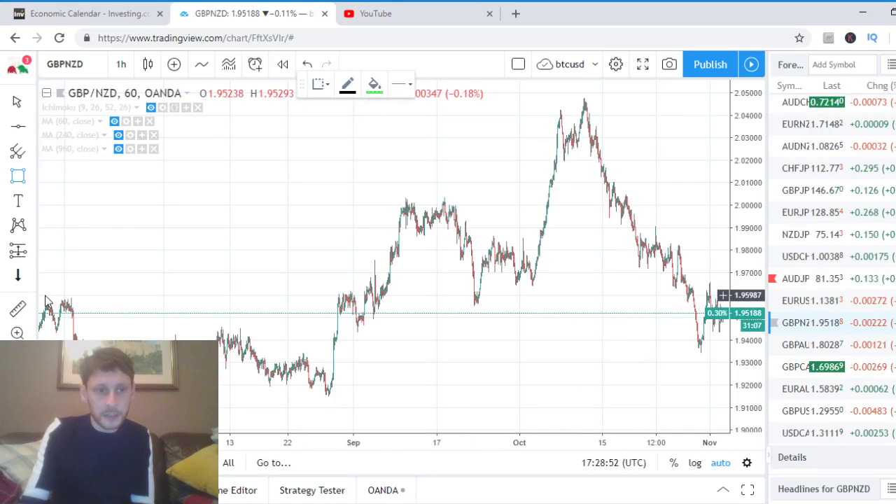
mouse_move(47, 296)
mouse_down()
mouse_move(640, 324)
mouse_move(720, 319)
mouse_up()
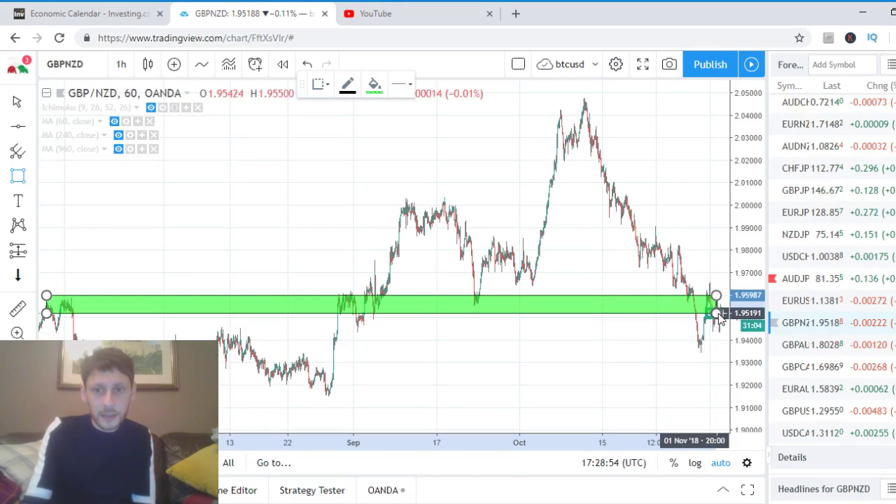
click(723, 313)
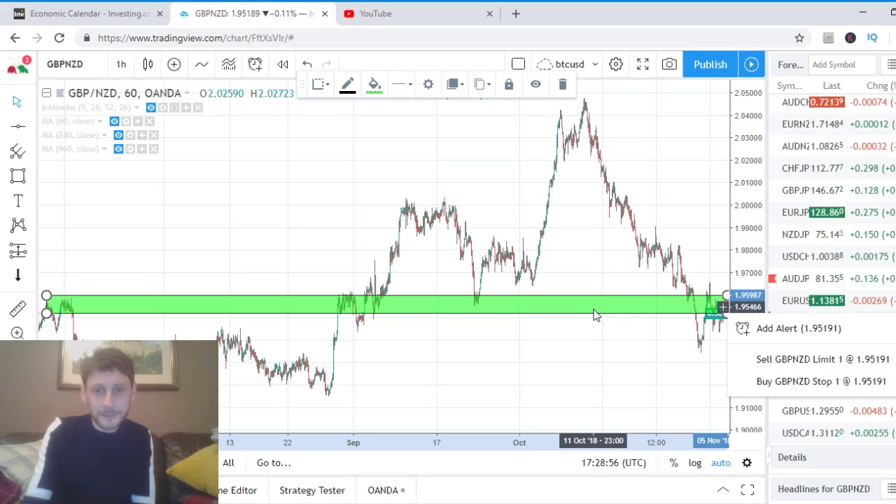
click(497, 356)
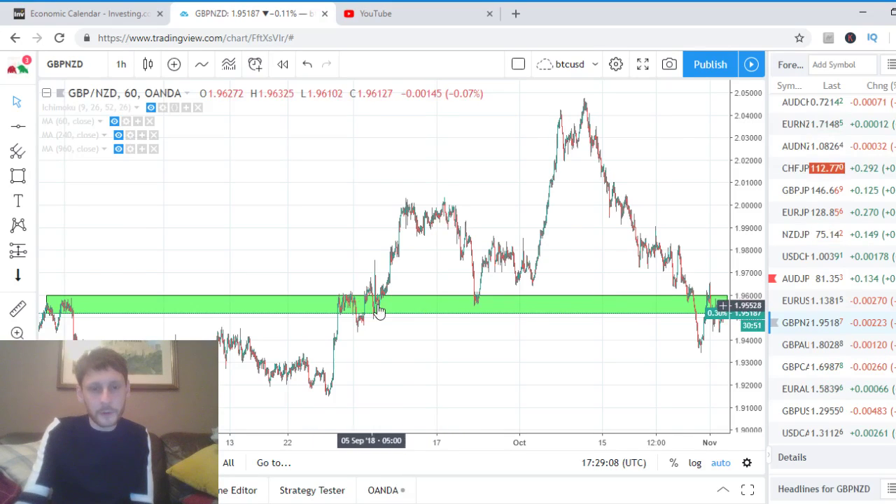
click(435, 317)
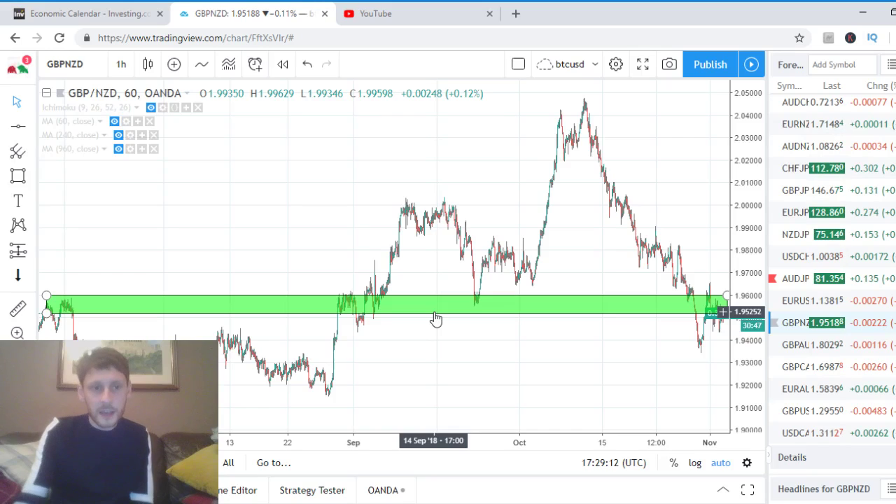
click(63, 325)
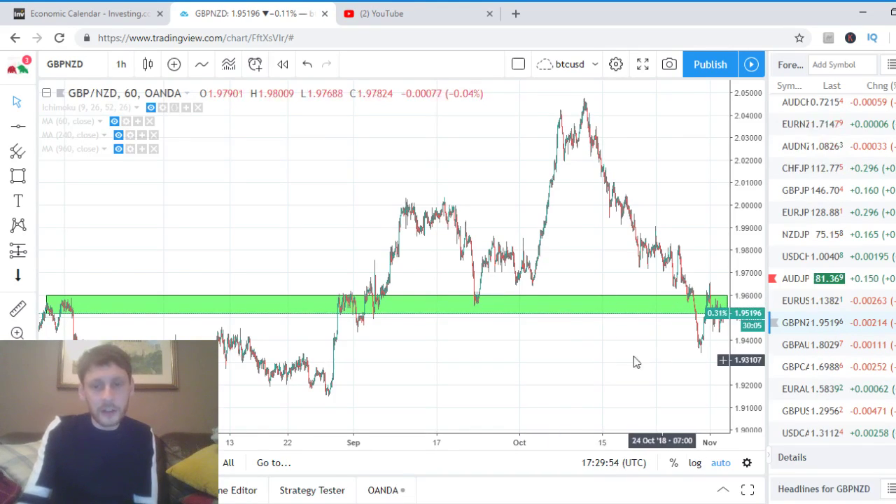
Step: Zoom the time axis in to show mid-October through early November
scroll(597, 362, up, 4)
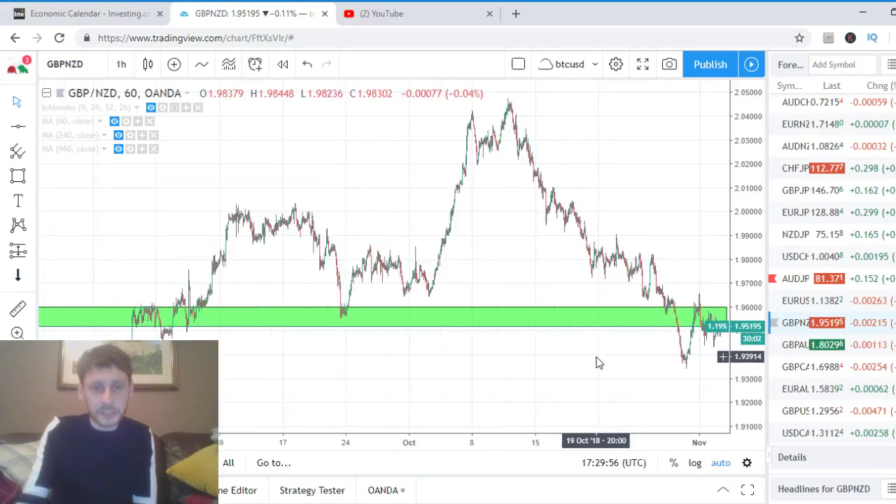
scroll(598, 362, up, 3)
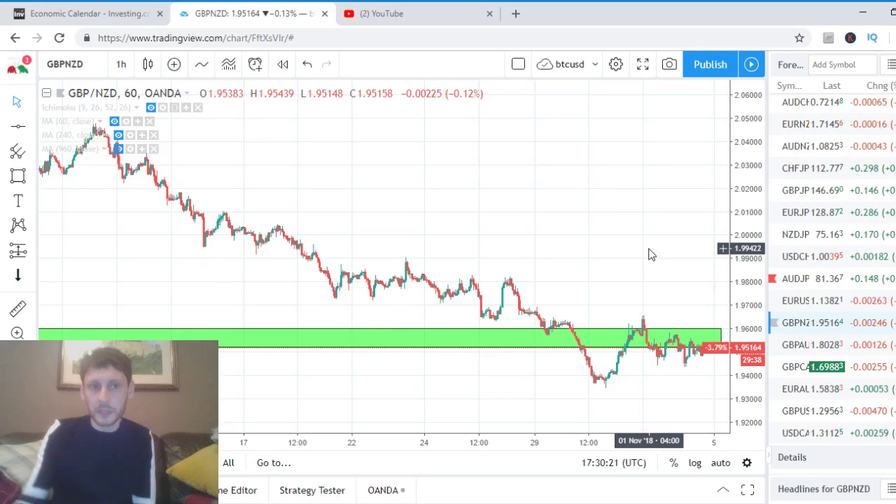
Step: Show the 960, 240 and 60-period moving average lines
click(117, 149)
click(118, 135)
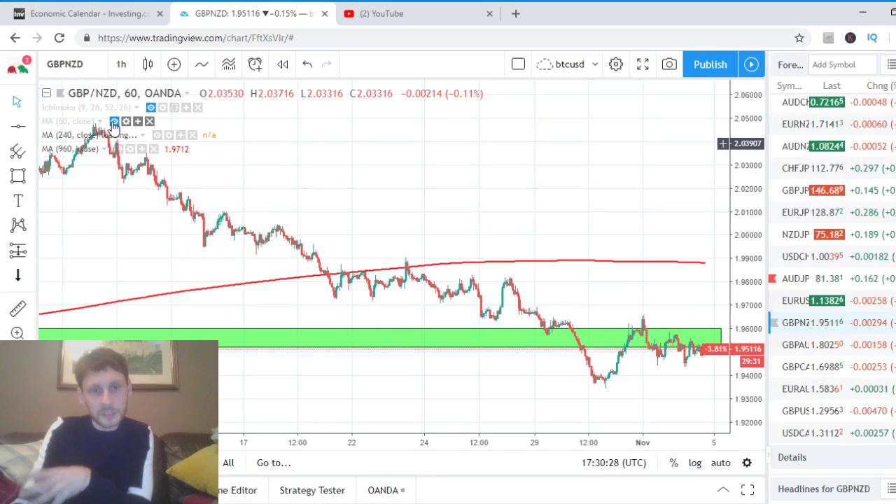
click(115, 121)
Step: Zoom in on the last few days of candles and stretch the price scale taller
scroll(641, 409, up, 5)
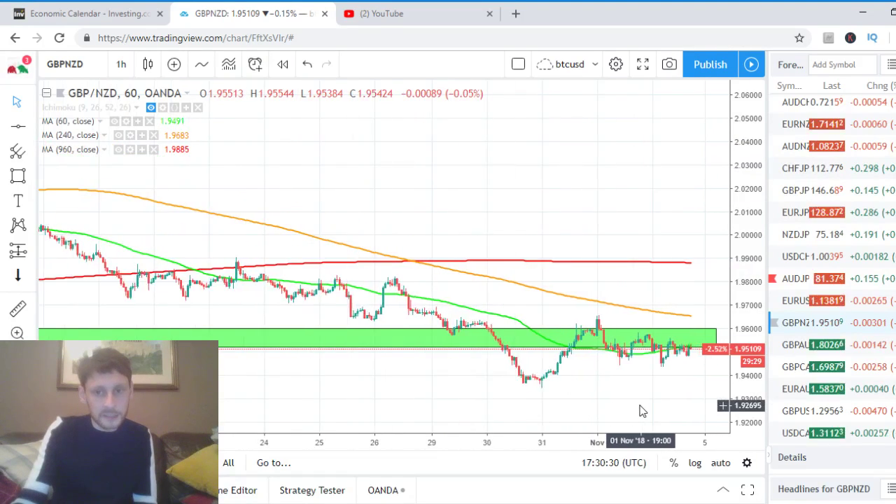
scroll(656, 372, up, 3)
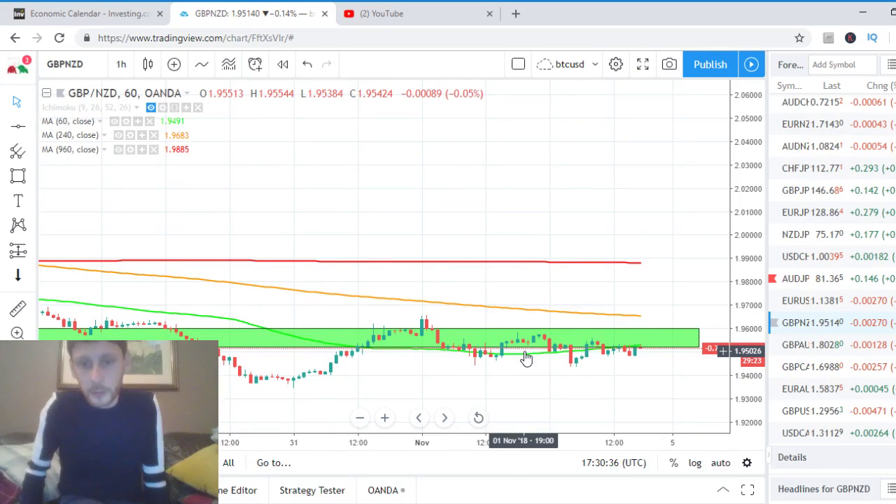
drag(690, 329, 692, 178)
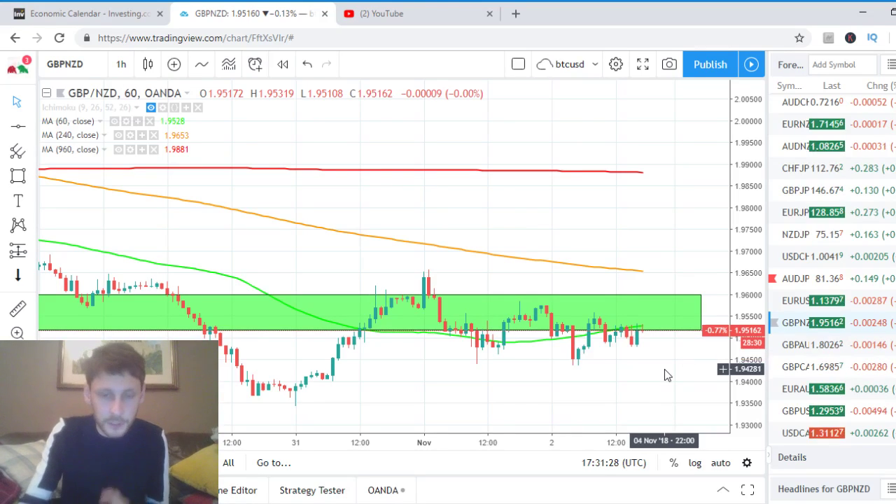
Step: Zoom in on the last two days of candles and select the green rectangle to inspect it
scroll(665, 376, up, 3)
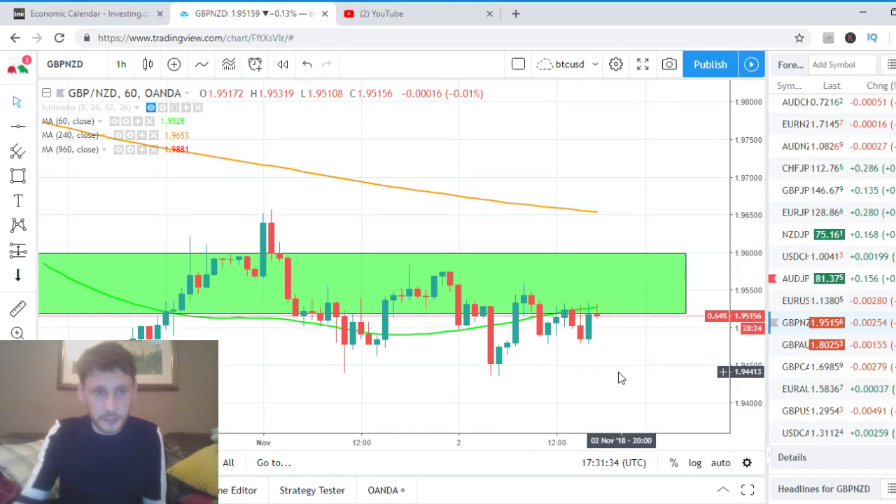
click(277, 260)
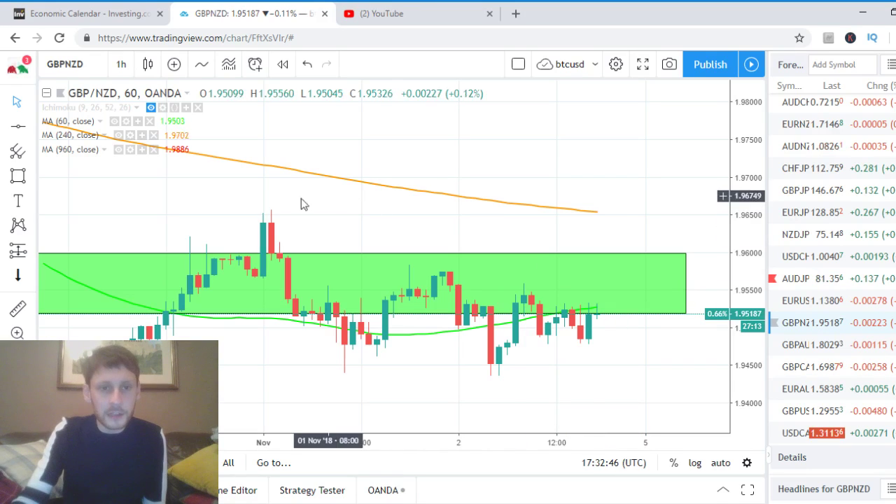
scroll(443, 341, up, 2)
scroll(238, 226, up, 1)
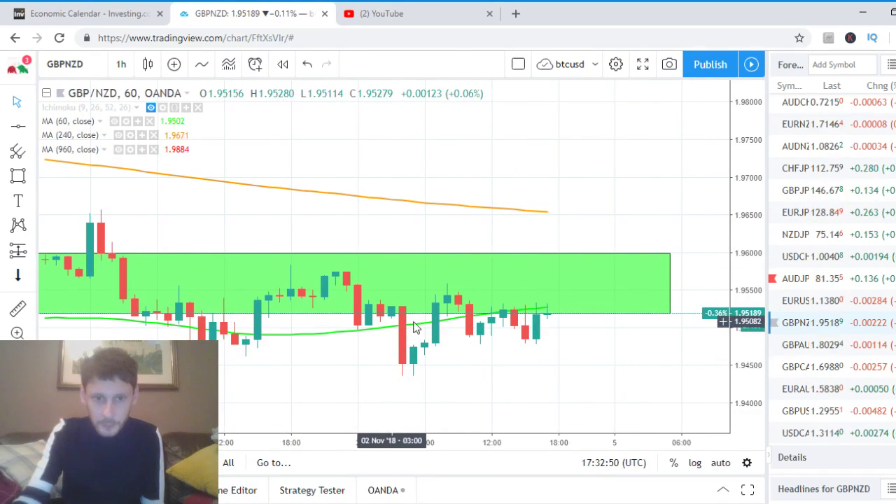
Step: Add a red dashed horizontal line at 1.94596
click(33, 130)
click(19, 126)
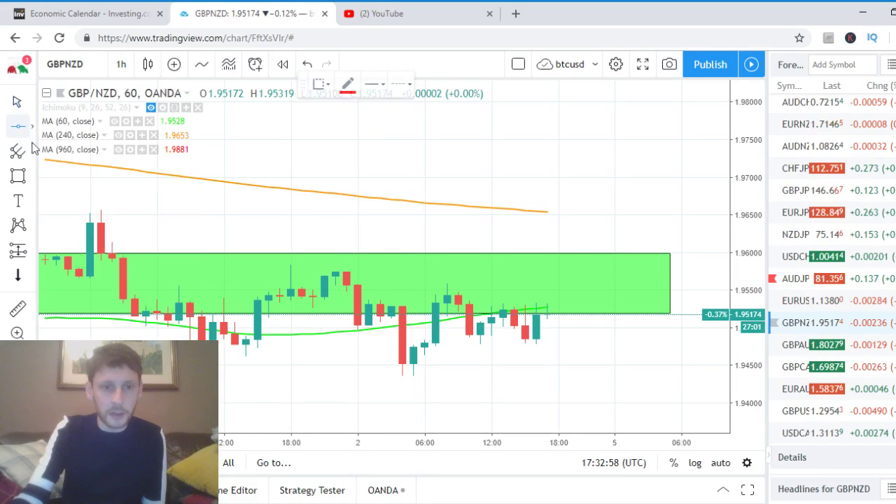
click(222, 358)
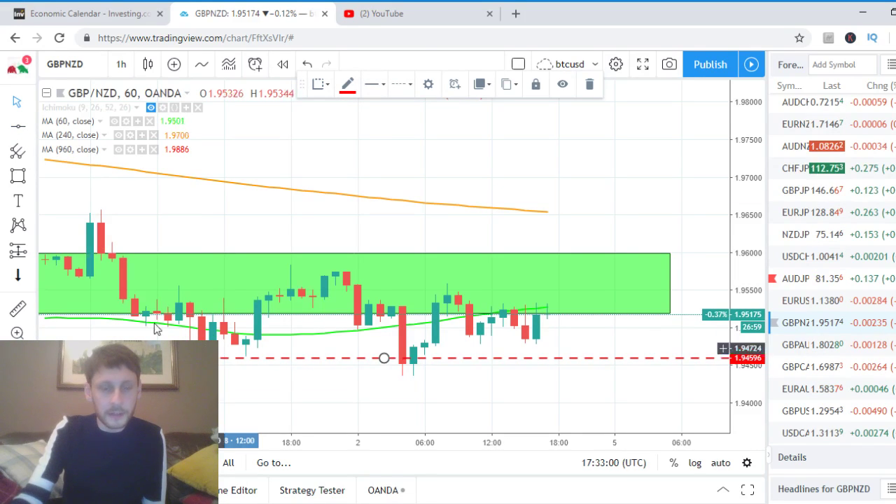
Step: Draw a falling trend line from the 1.9657 spike high down to about 1.9477
click(32, 126)
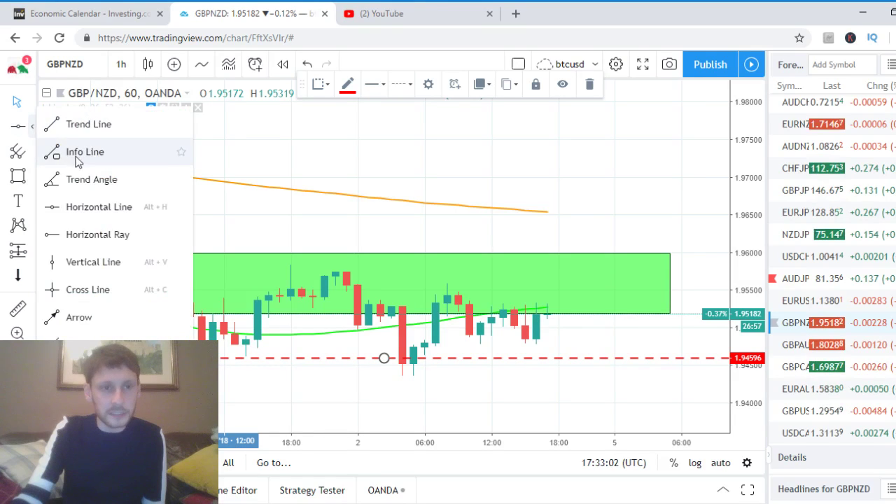
click(78, 155)
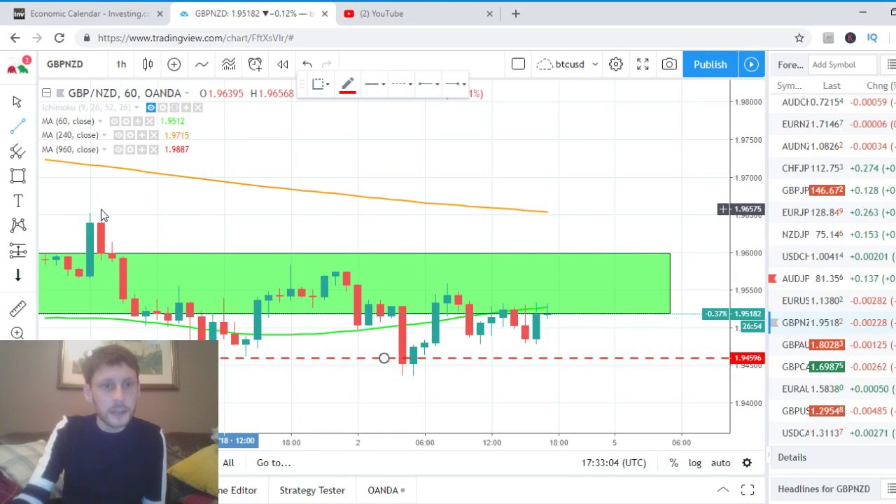
click(101, 210)
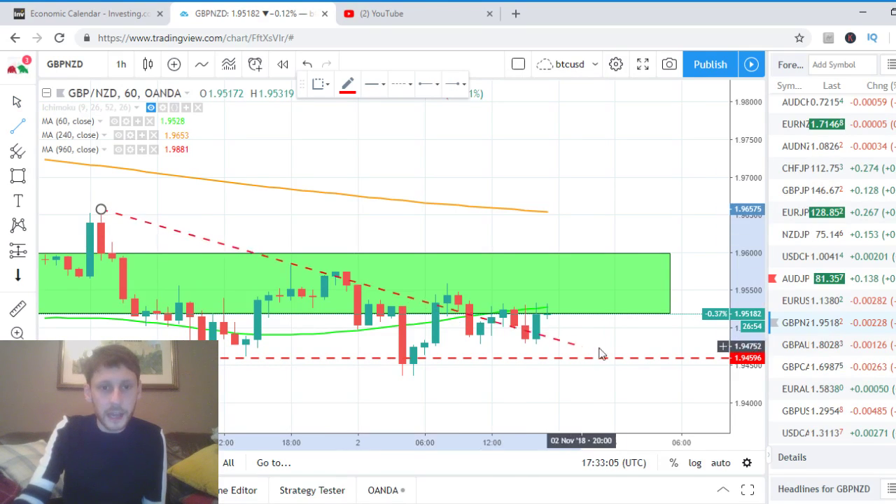
click(705, 345)
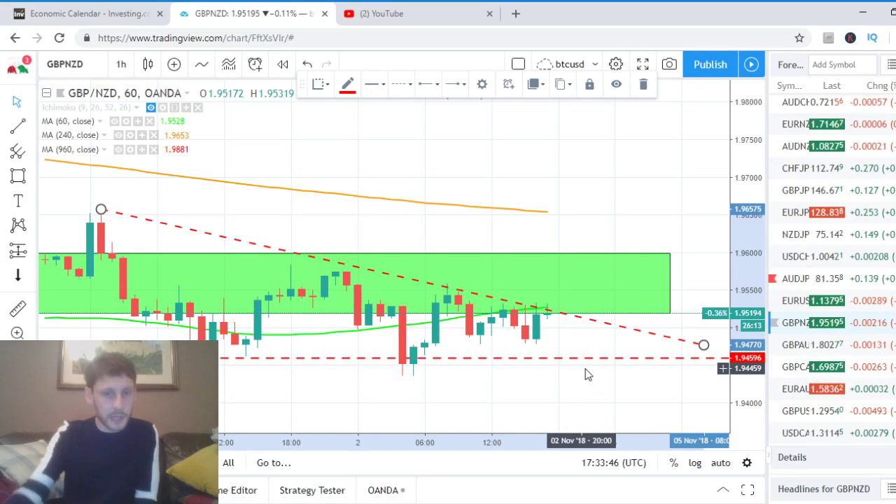
Step: Delete the dashed downtrend line and the red dashed 1.94596 horizontal line
click(652, 318)
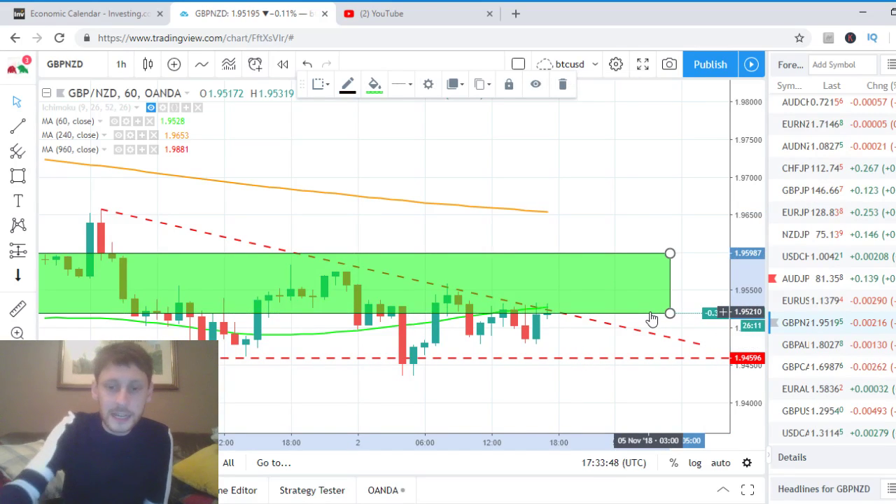
click(664, 166)
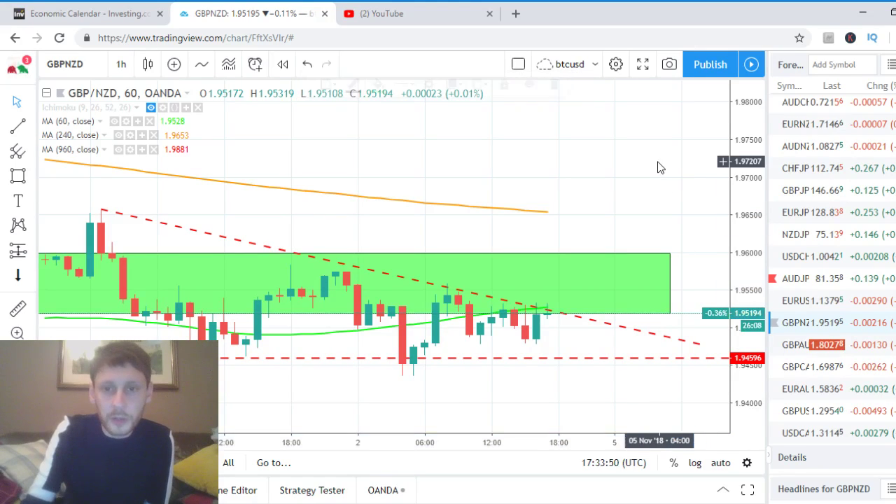
scroll(664, 166, down, 5)
scroll(610, 260, down, 2)
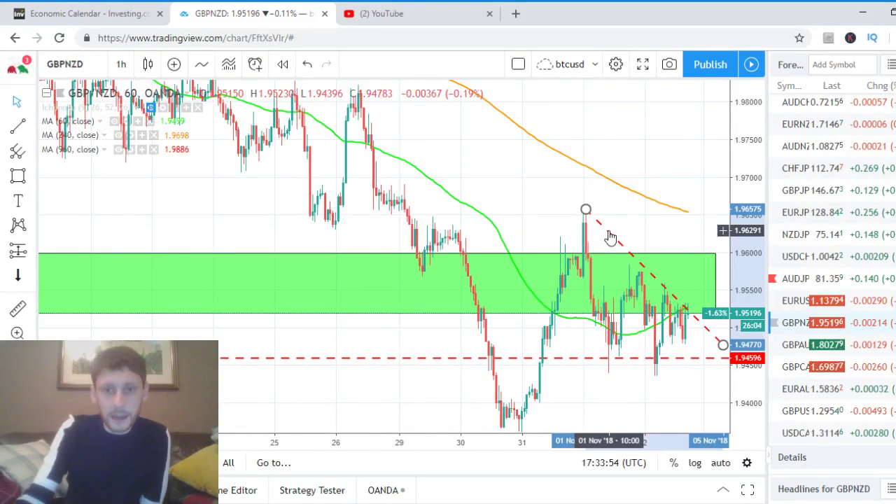
click(606, 237)
key(Delete)
click(634, 358)
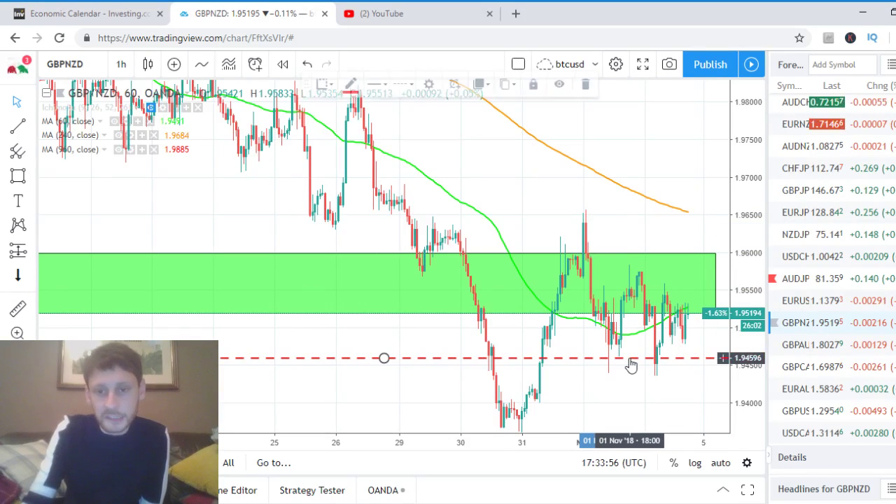
key(Delete)
Step: Reframe the chart on the late-October to early-November candles with a taller price scale
scroll(637, 374, down, 3)
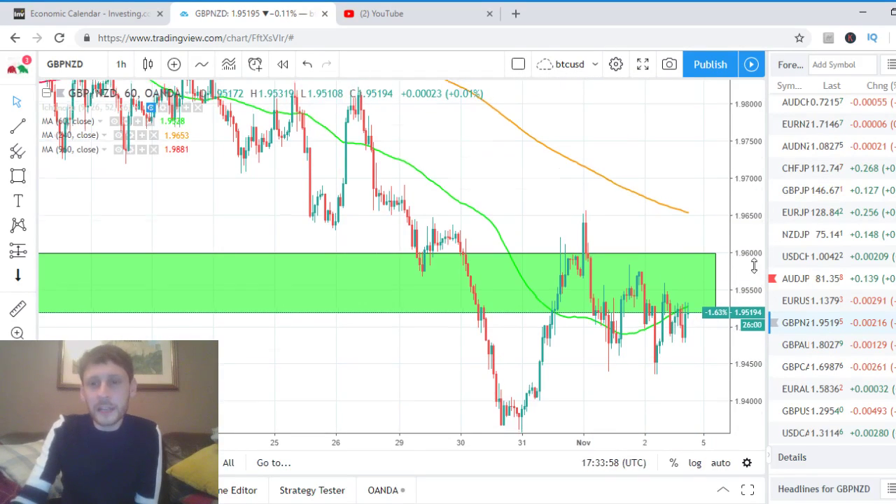
scroll(637, 373, down, 3)
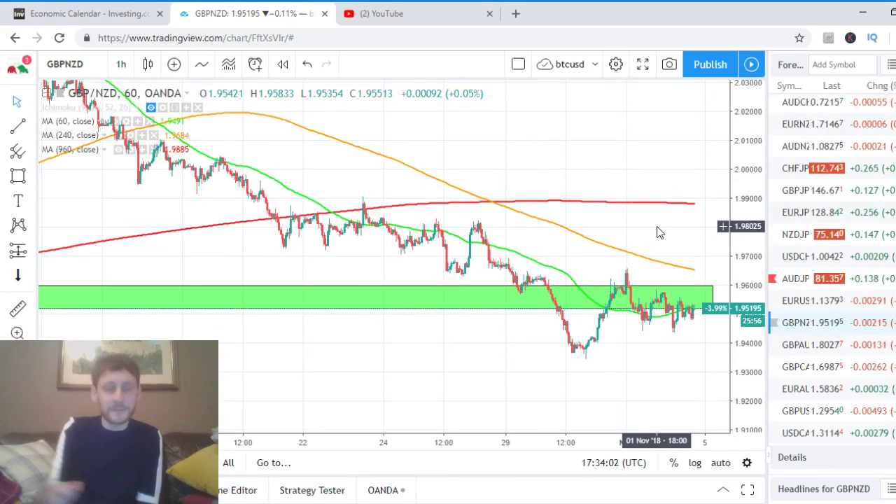
drag(586, 166, 597, 247)
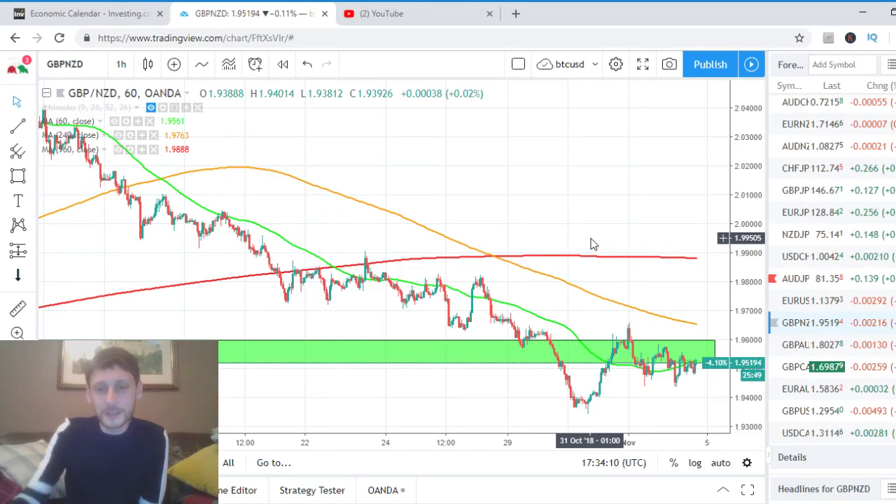
scroll(585, 263, up, 4)
drag(754, 327, 732, 248)
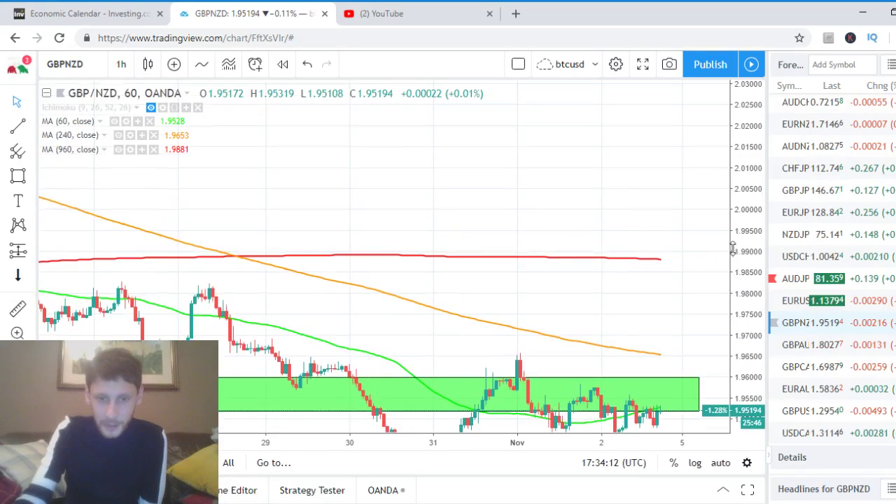
drag(634, 223, 629, 117)
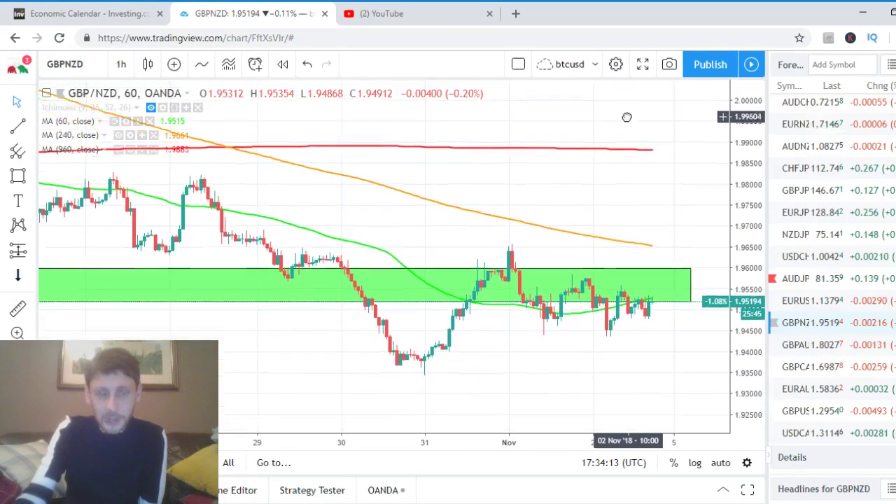
click(17, 128)
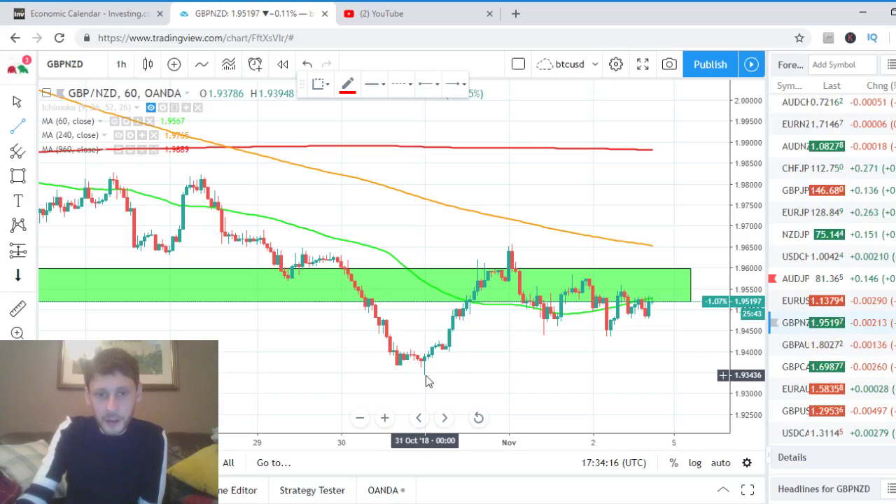
Step: Draw a rising dashed trend line from the 31 Oct low and a falling one from the 1 Nov high
click(425, 375)
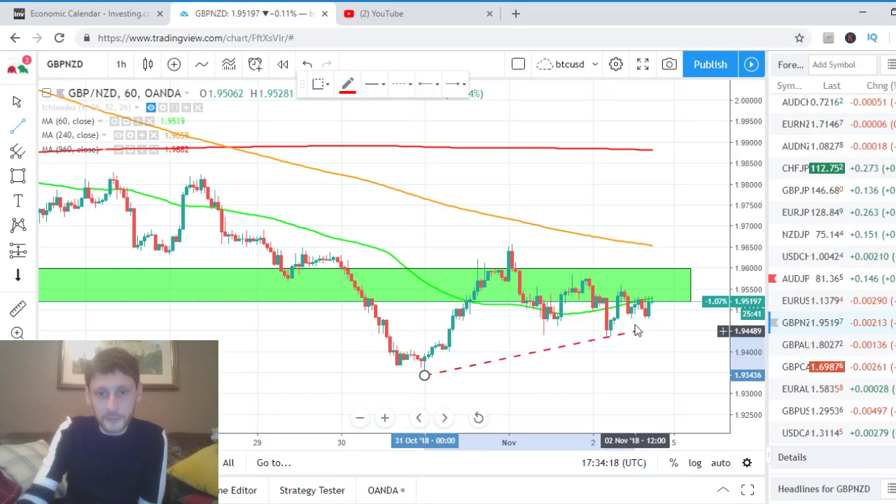
click(718, 311)
click(719, 311)
key(Escape)
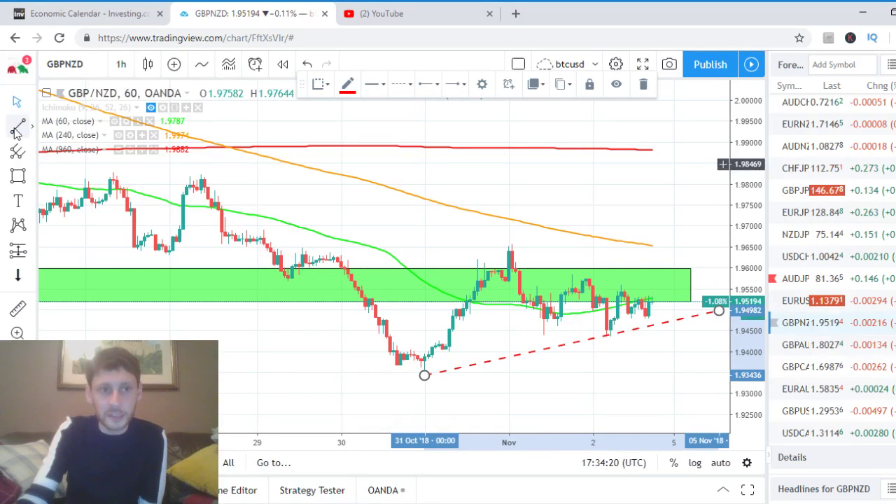
click(512, 245)
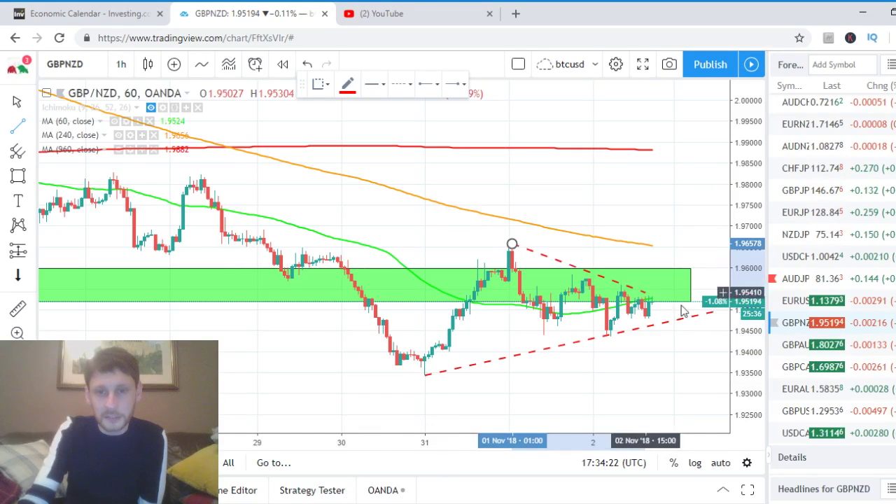
click(719, 322)
scroll(593, 400, up, 3)
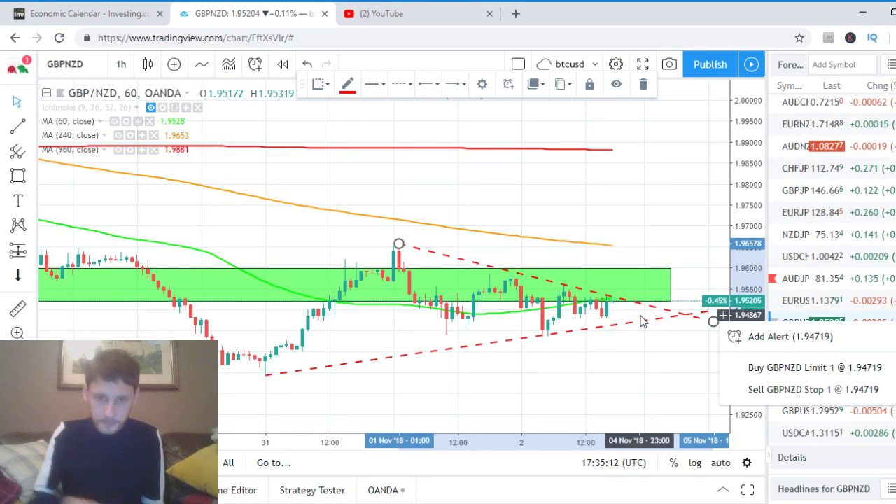
scroll(643, 329, down, 3)
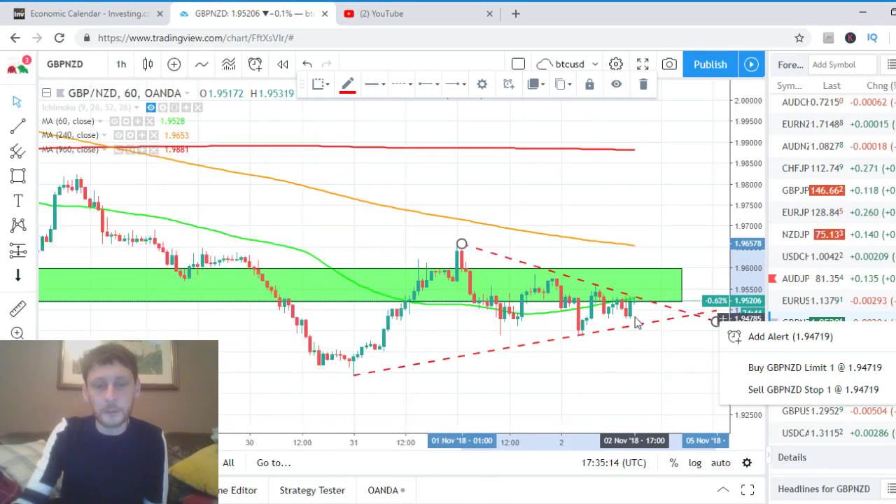
Step: Delete both the rising and falling dashed trend lines
click(646, 331)
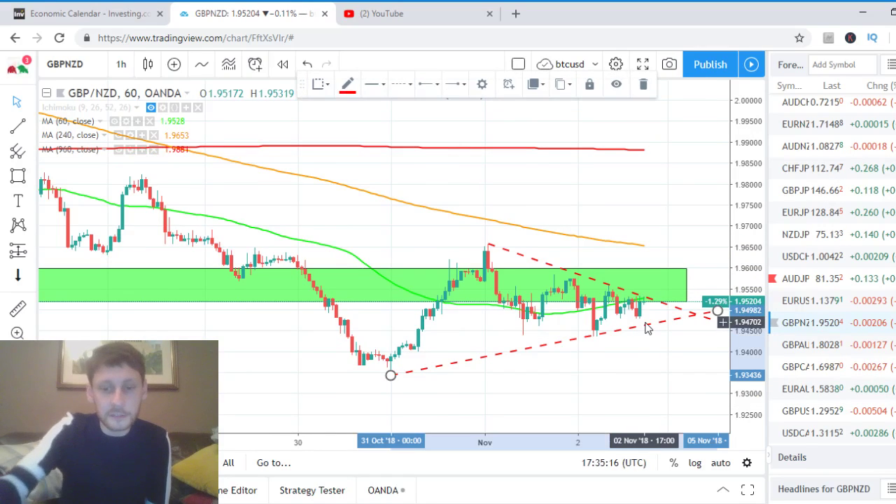
key(Delete)
click(685, 313)
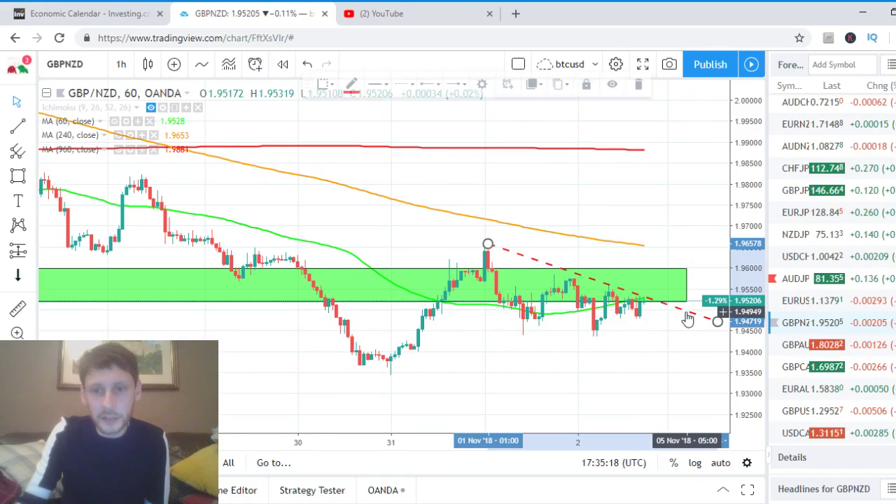
key(Delete)
Step: Zoom out to late October and make the Ichimoku indicator visible again
scroll(687, 317, down, 2)
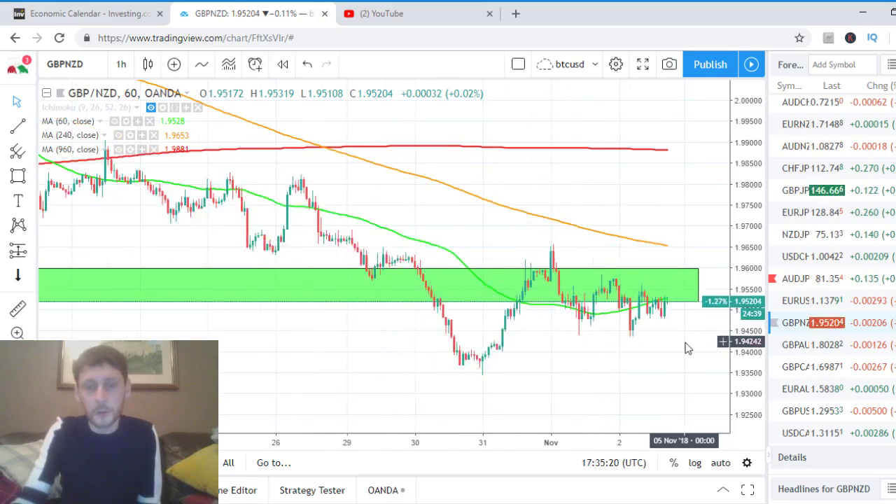
scroll(576, 382, down, 2)
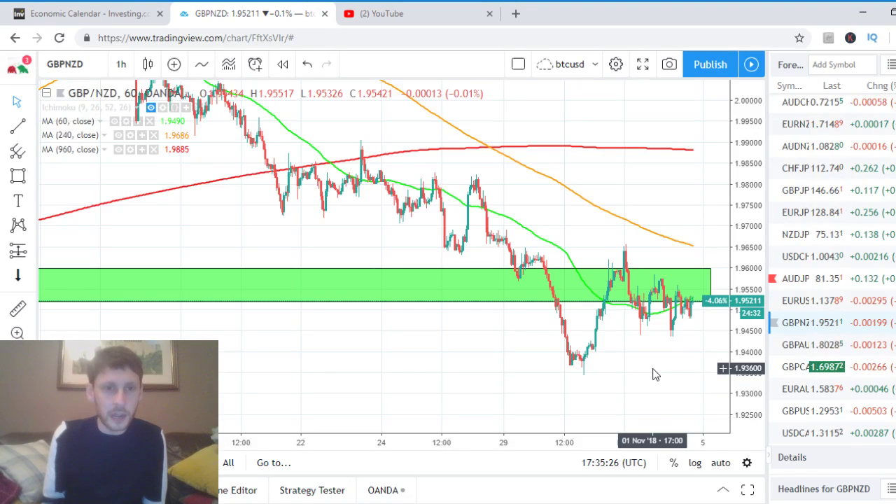
click(151, 108)
Step: Delete the green 1.952–1.960 price zone
scroll(670, 381, up, 3)
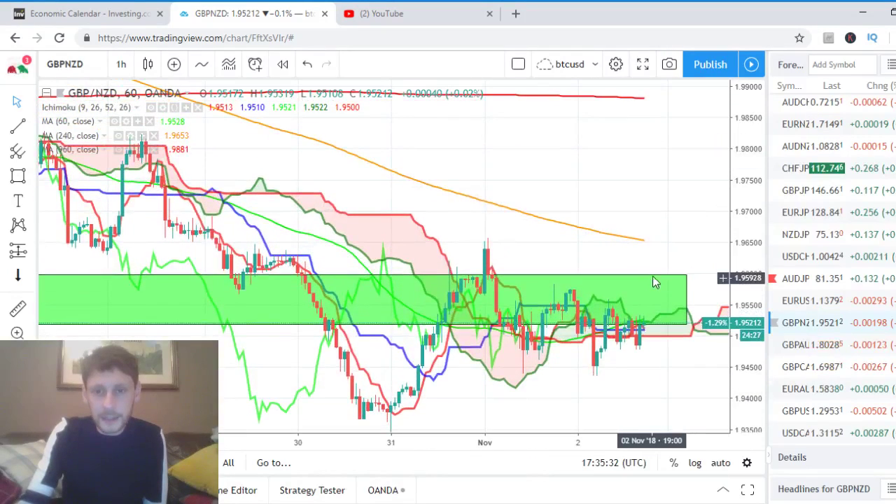
click(654, 282)
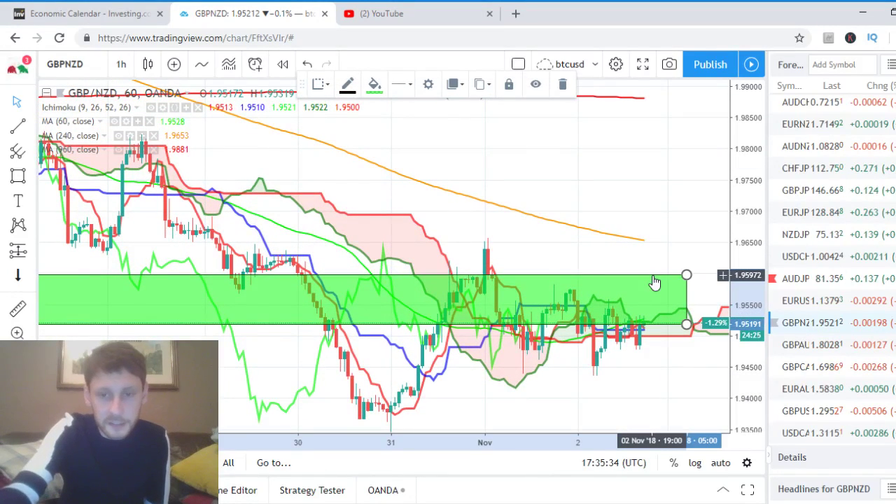
key(Delete)
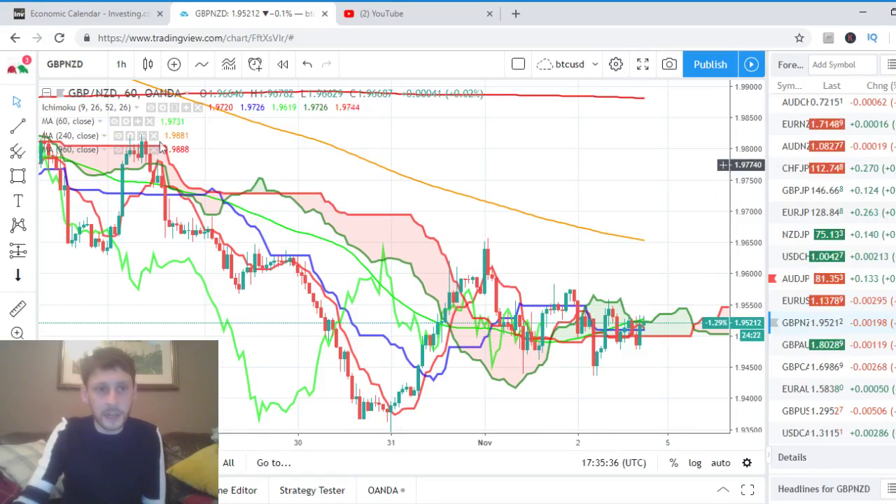
Step: Hide the 60, 240 and 960-period moving averages
click(115, 121)
click(118, 136)
click(118, 149)
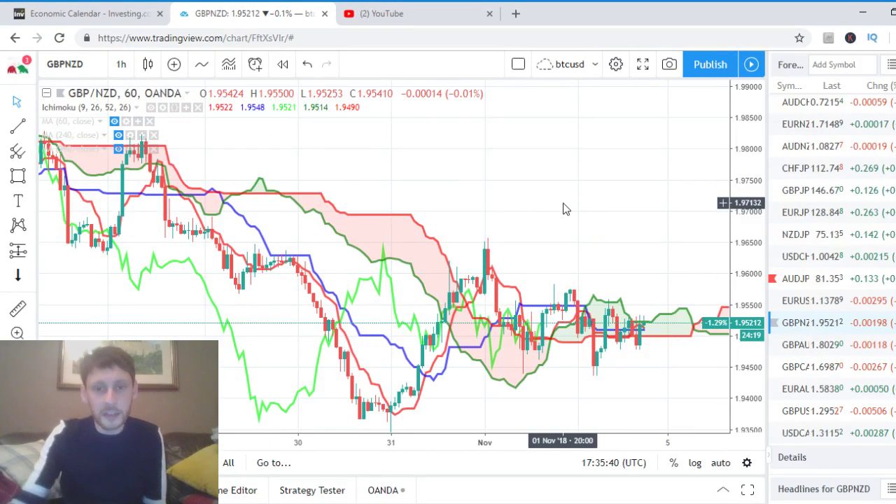
Step: Pan the chart through 5 Nov, then hide the Ichimoku Cloud to leave bare candles
scroll(566, 209, up, 3)
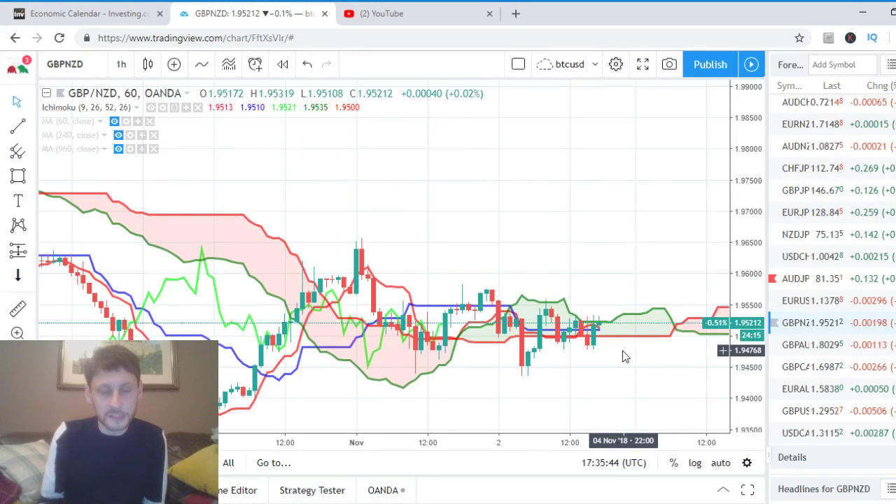
scroll(569, 315, down, 3)
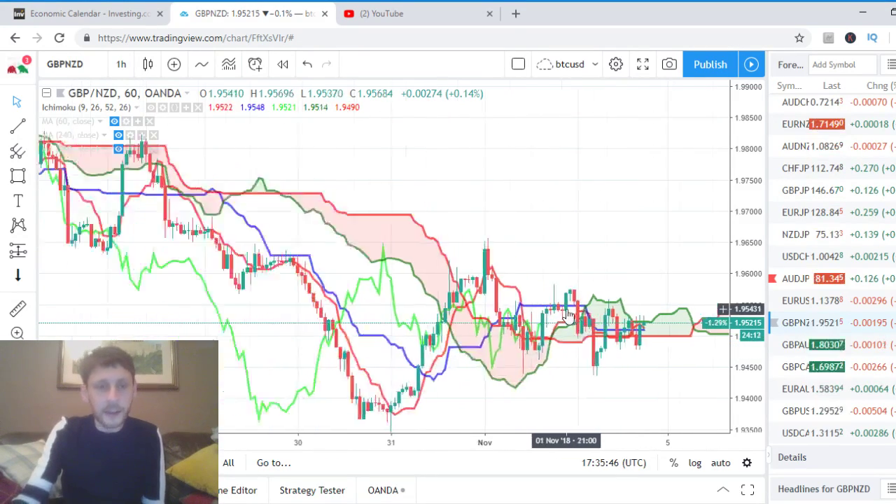
scroll(404, 390, up, 4)
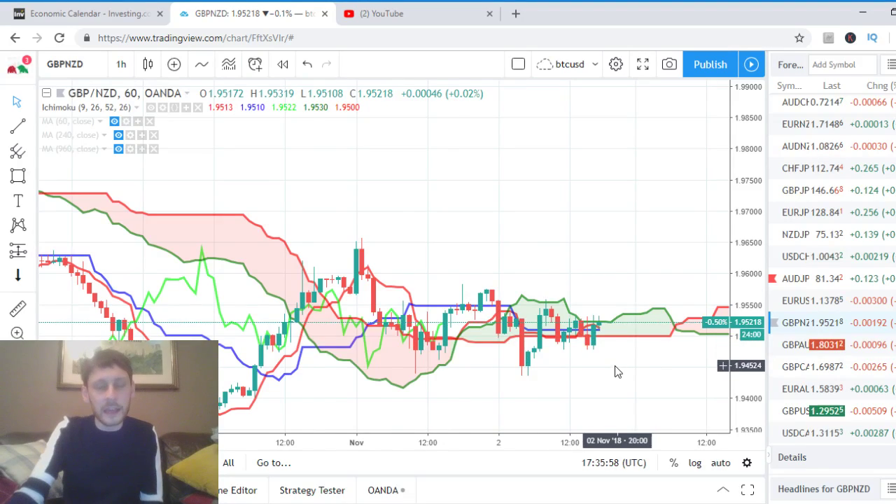
scroll(615, 366, down, 2)
scroll(615, 365, down, 4)
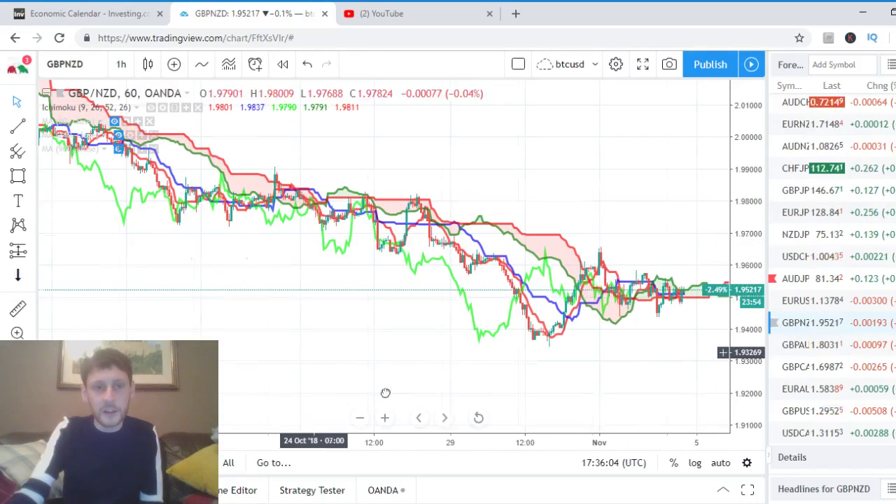
scroll(273, 277, left, 5)
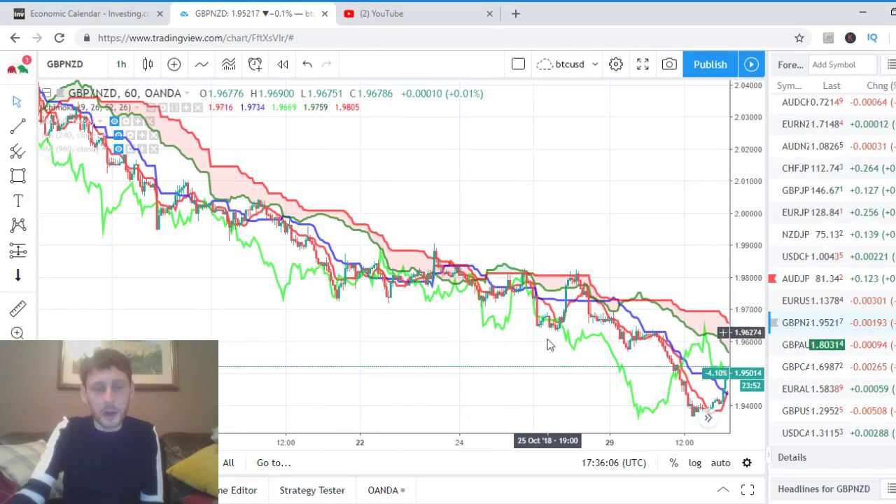
drag(546, 313, 280, 305)
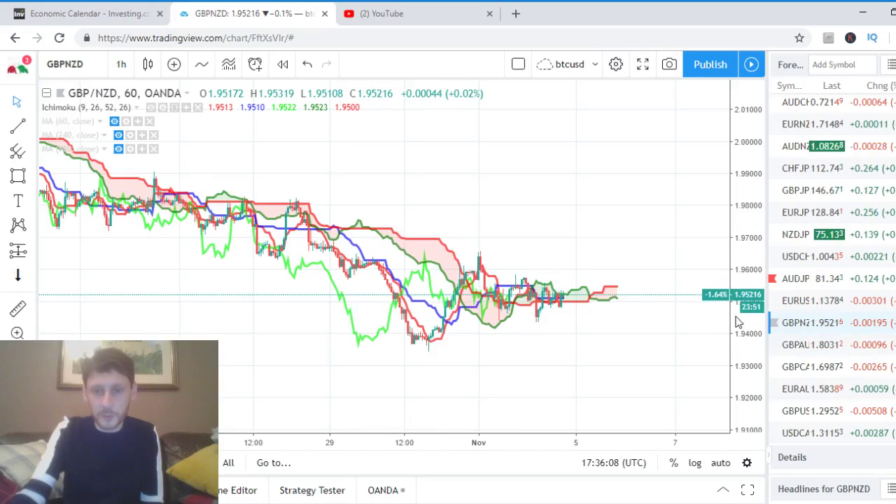
scroll(616, 367, right, 5)
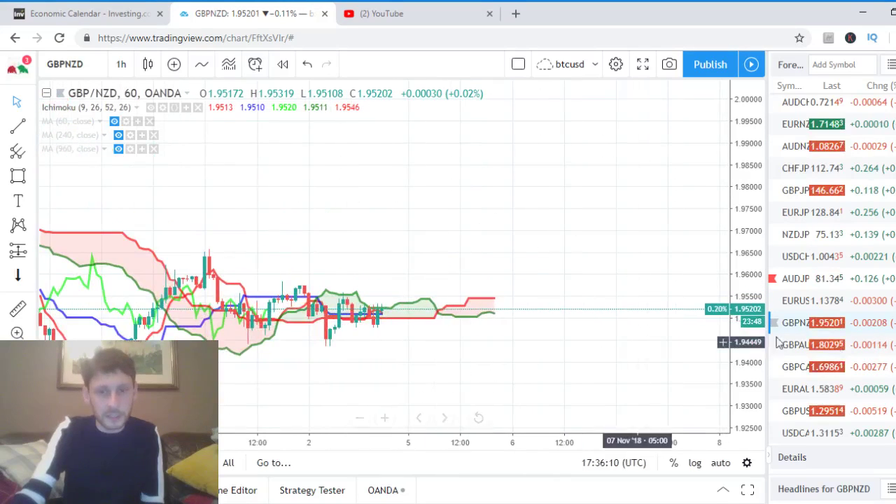
scroll(483, 280, left, 2)
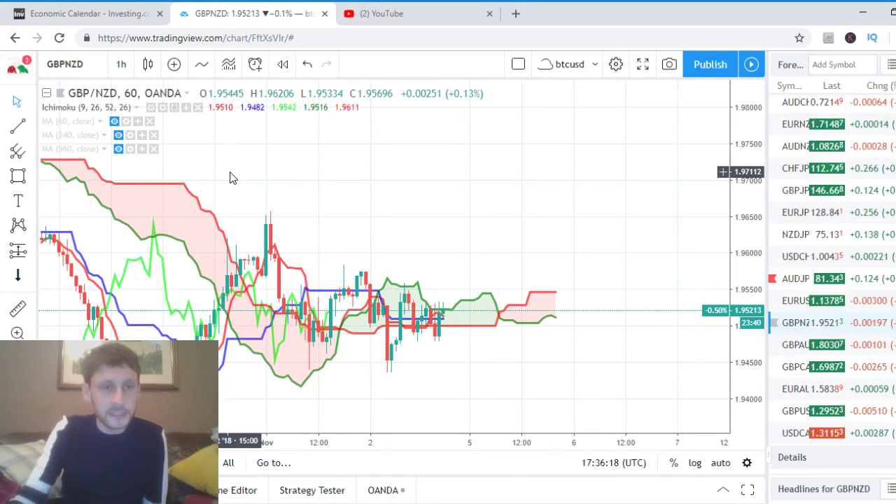
click(151, 107)
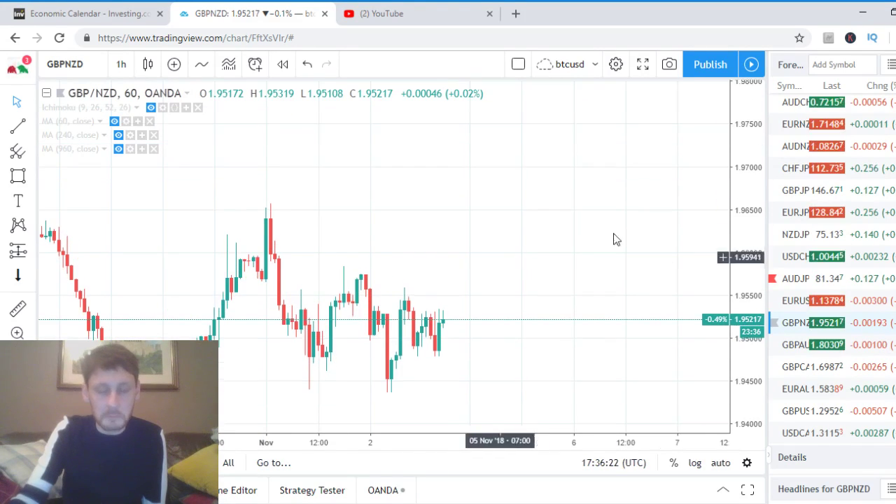
Step: Pan the GBP/NZD hourly chart back to show the late-October candles
drag(614, 240, 637, 249)
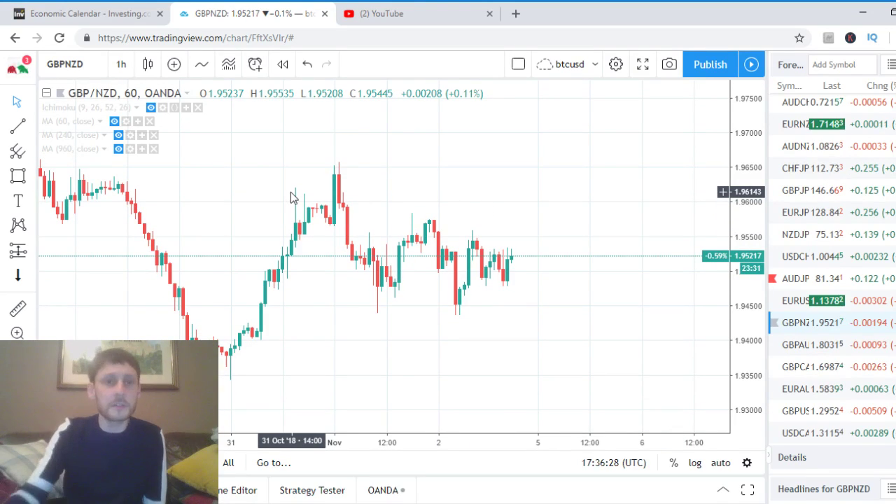
Step: Add the built-in Parabolic SAR (0.02, 0.02, 0.2) indicator to the GBP/NZD hourly chart
click(201, 67)
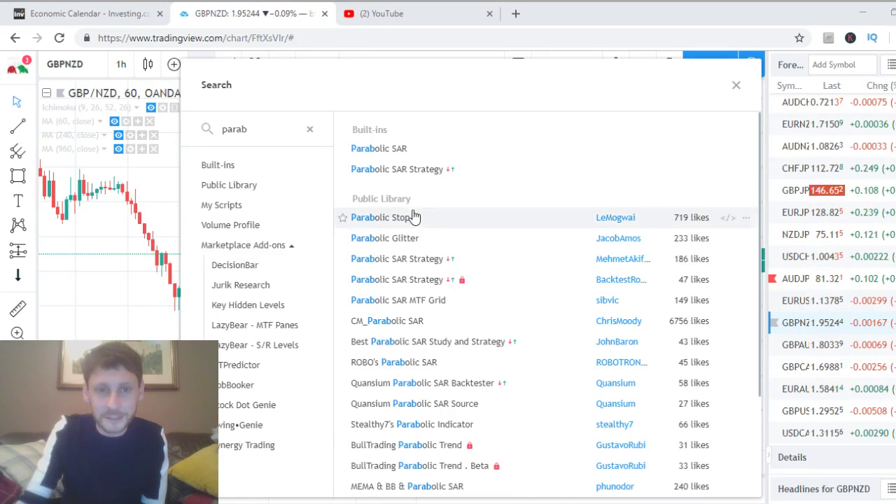
click(407, 150)
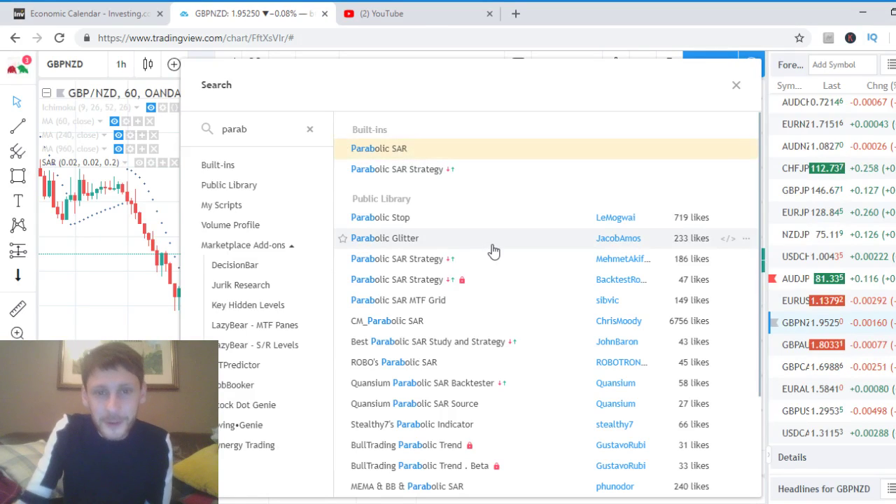
key(Escape)
scroll(481, 327, down, 2)
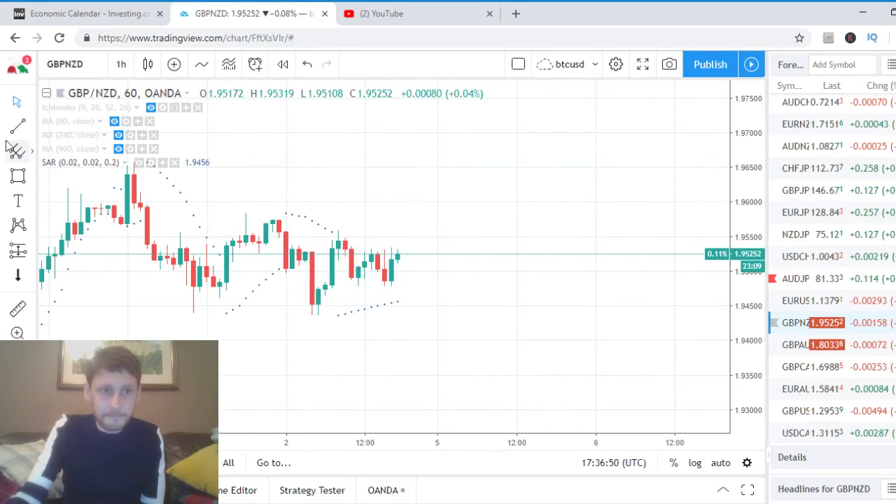
Step: Make the Parabolic SAR plot thicker and change its plot style to Circles
click(155, 163)
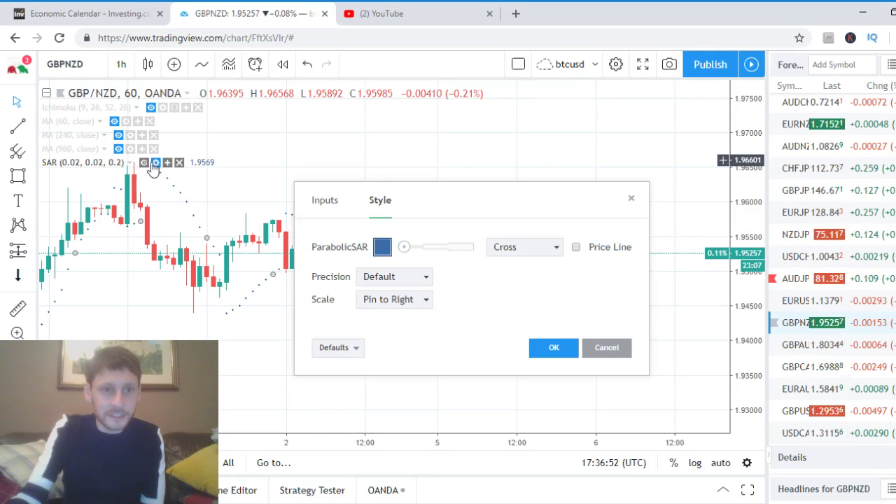
drag(406, 247, 449, 249)
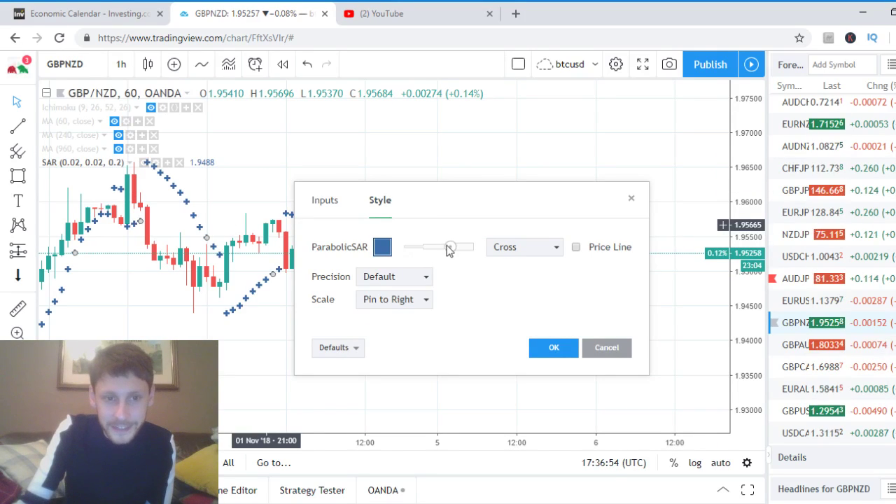
click(529, 246)
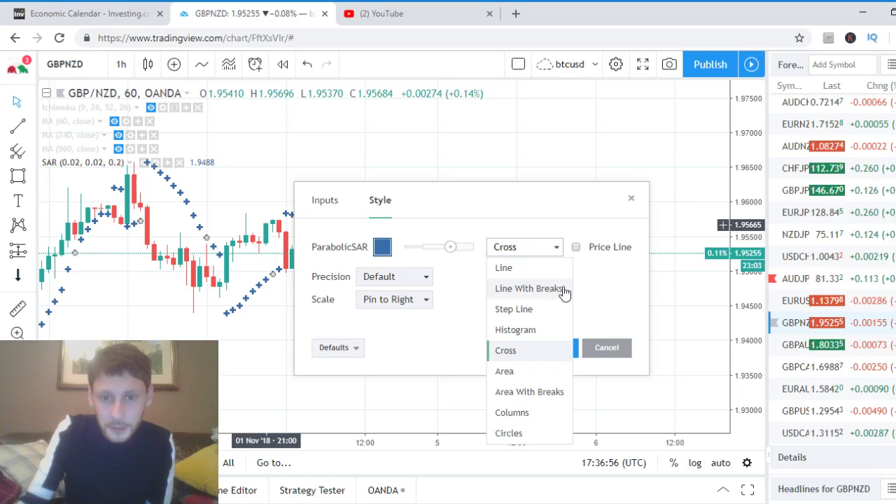
click(530, 434)
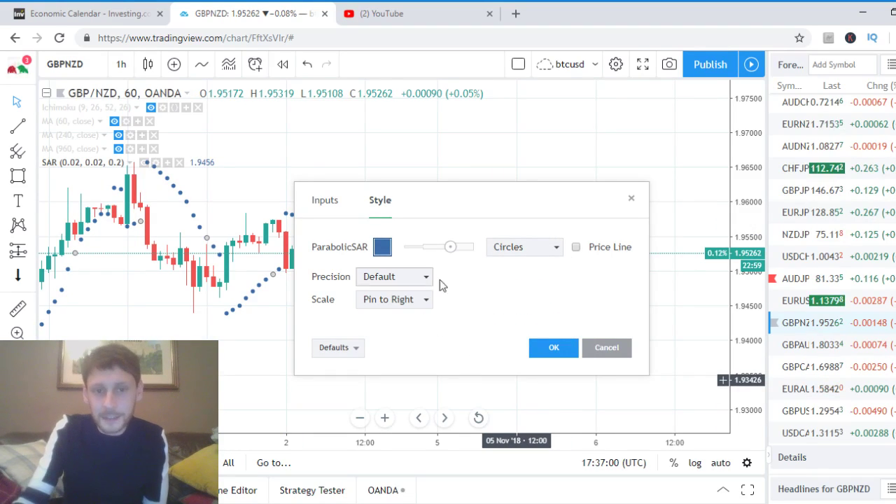
Step: Apply the thicker circular SAR style and zoom the chart into the 29–30 October candles
click(553, 348)
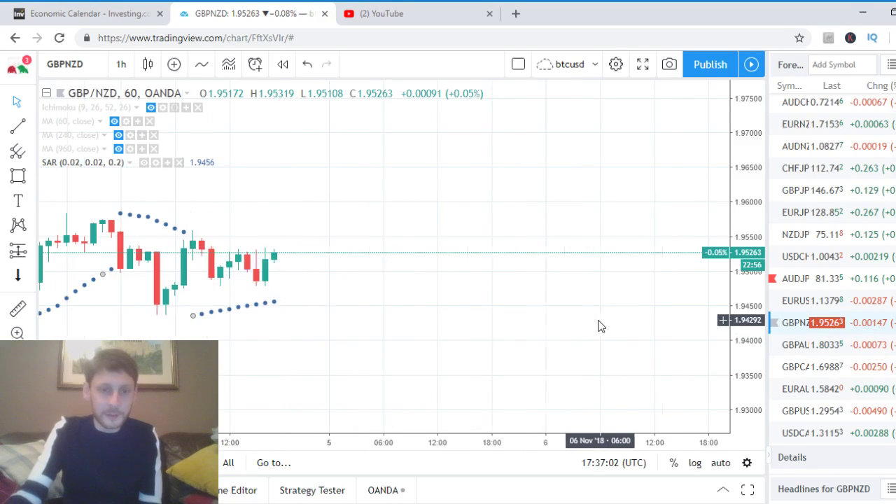
drag(418, 310, 550, 319)
scroll(550, 319, down, 2)
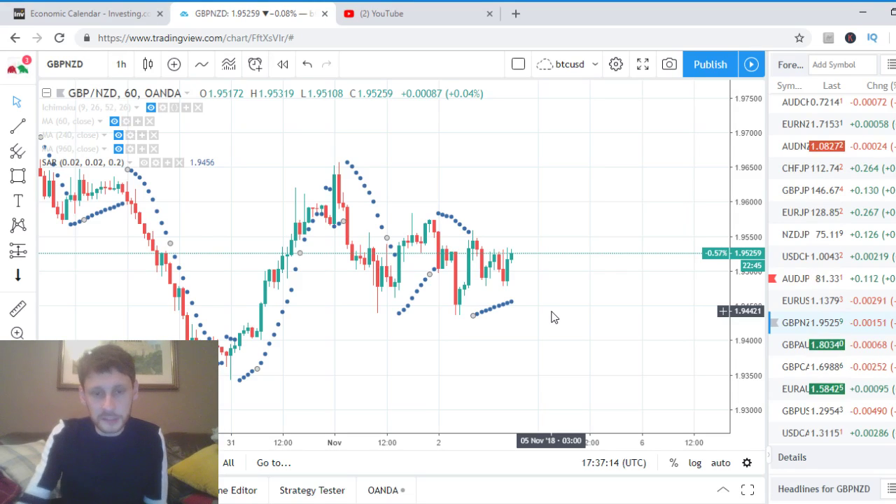
scroll(551, 317, up, 2)
scroll(551, 317, up, 5)
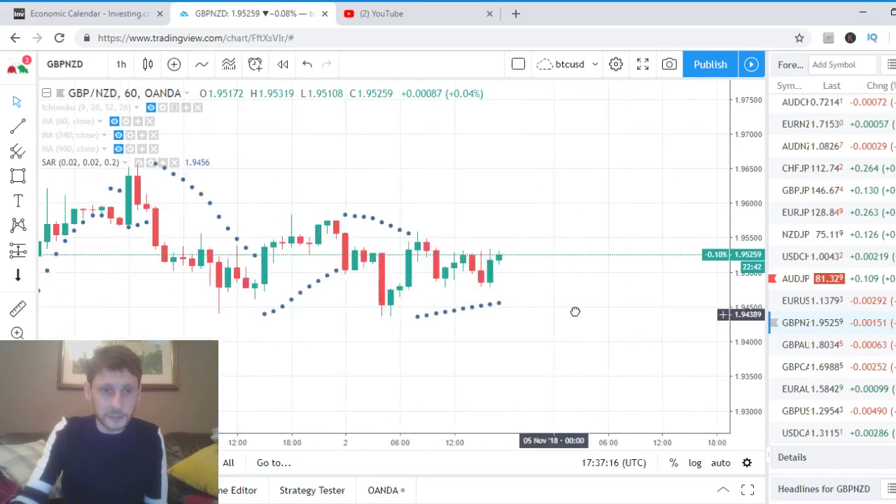
scroll(605, 327, left, 10)
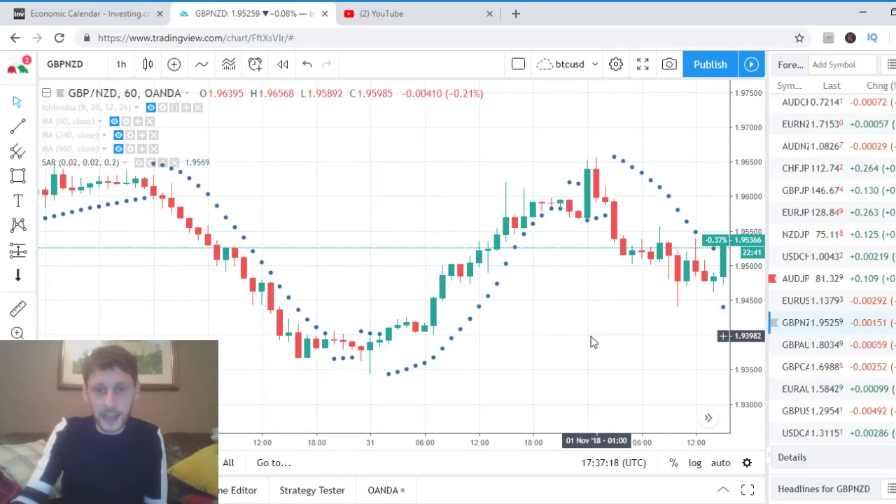
scroll(303, 317, left, 8)
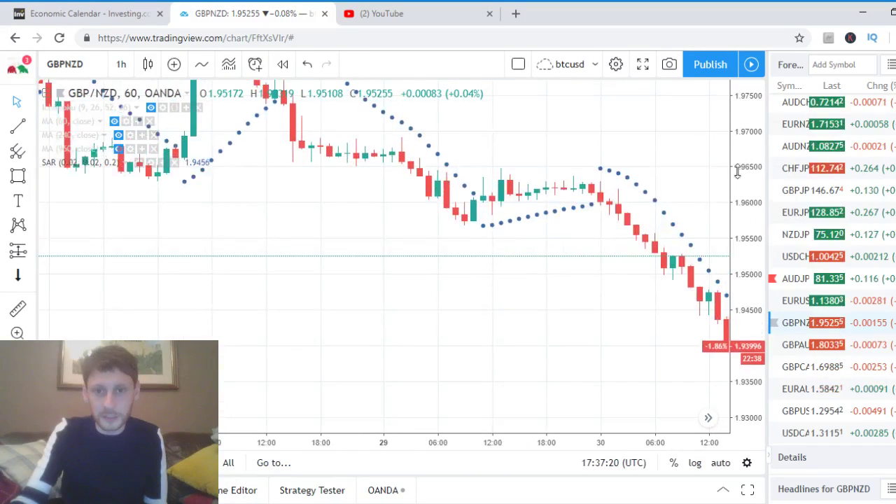
scroll(425, 431, left, 3)
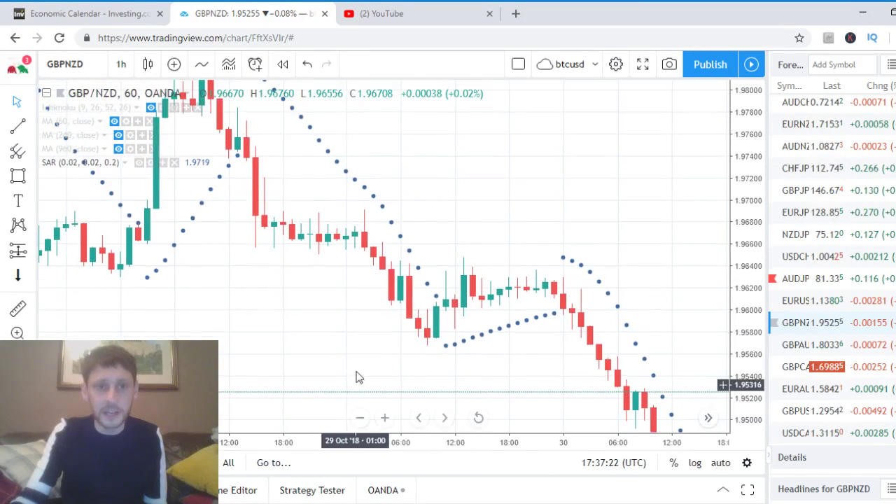
scroll(297, 413, left, 2)
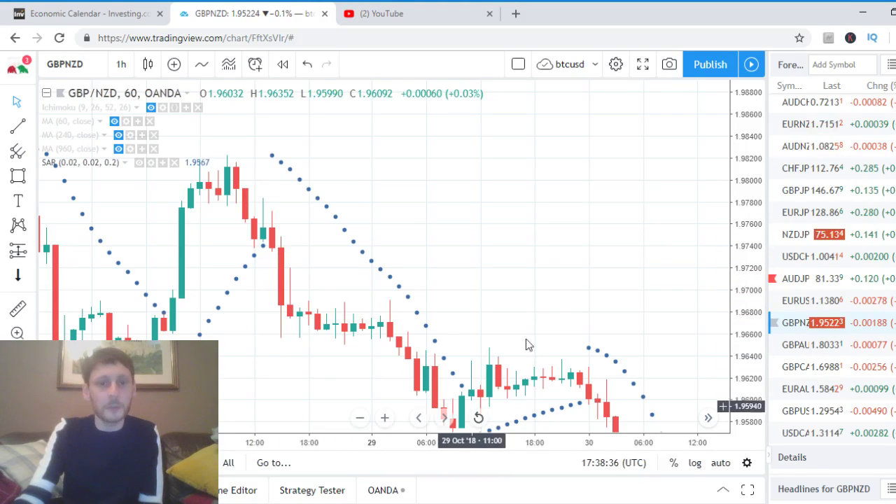
Step: Pan forward and zoom in on the 1–2 November candles, with price near 1.9517
drag(526, 343, 476, 157)
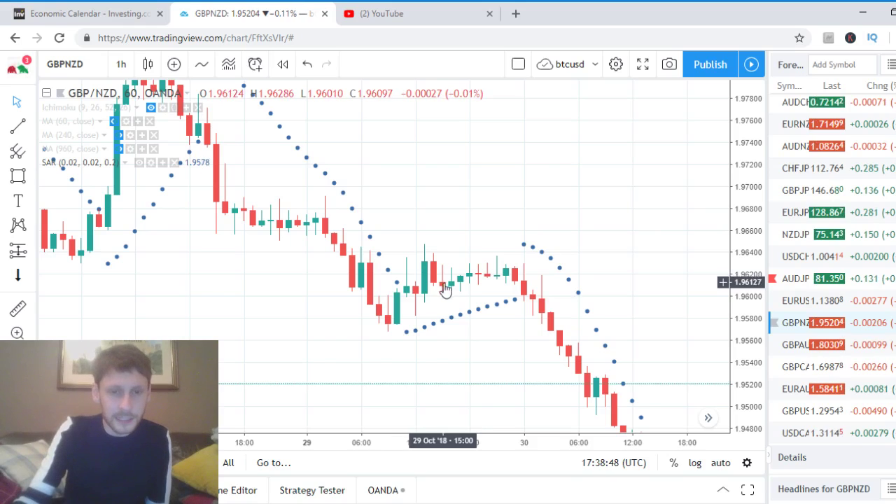
drag(521, 350, 456, 346)
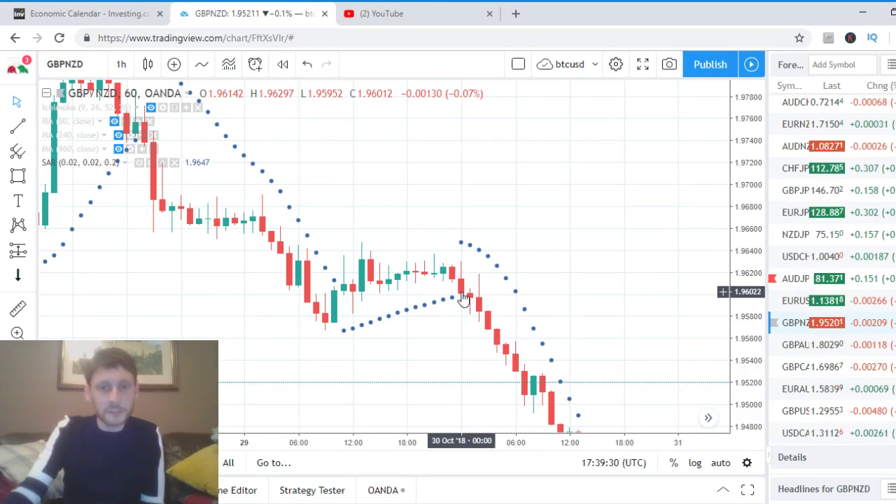
drag(645, 276, 290, 148)
drag(610, 327, 243, 278)
scroll(584, 334, up, 3)
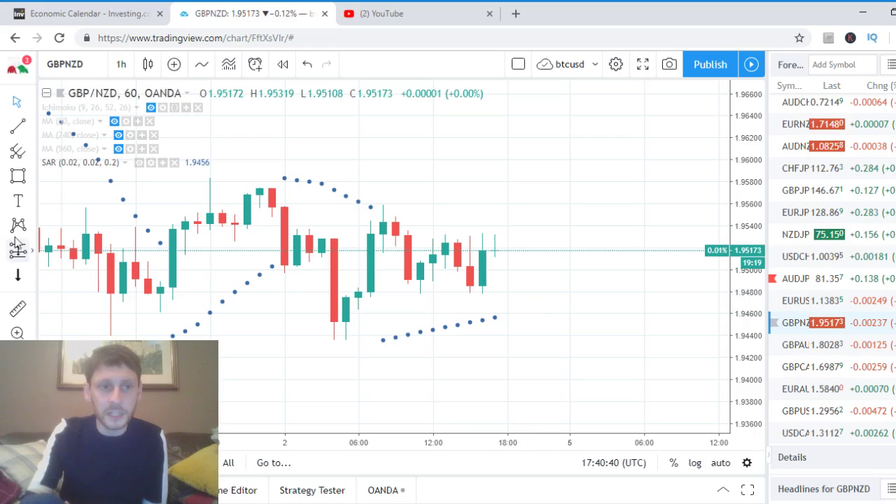
click(25, 125)
click(78, 207)
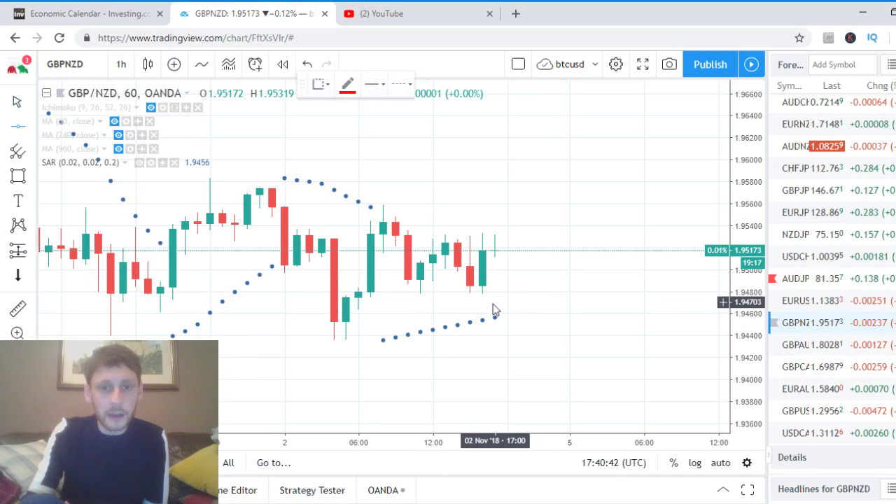
click(522, 298)
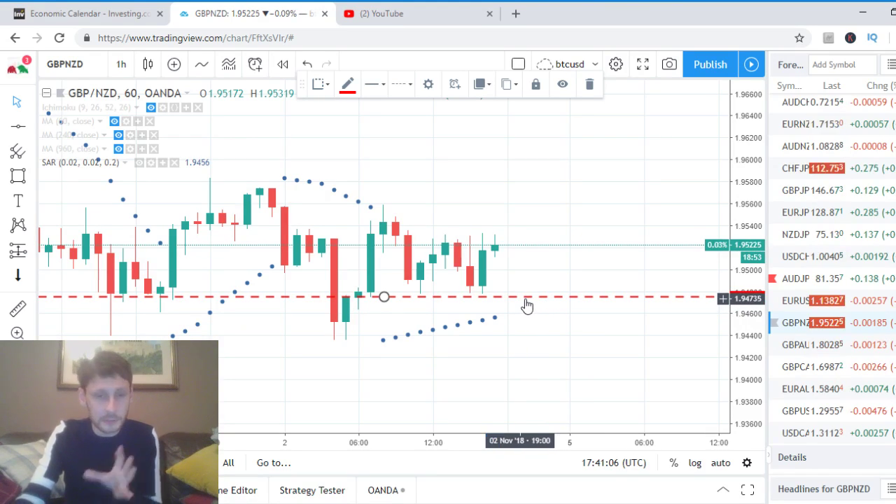
scroll(540, 315, down, 2)
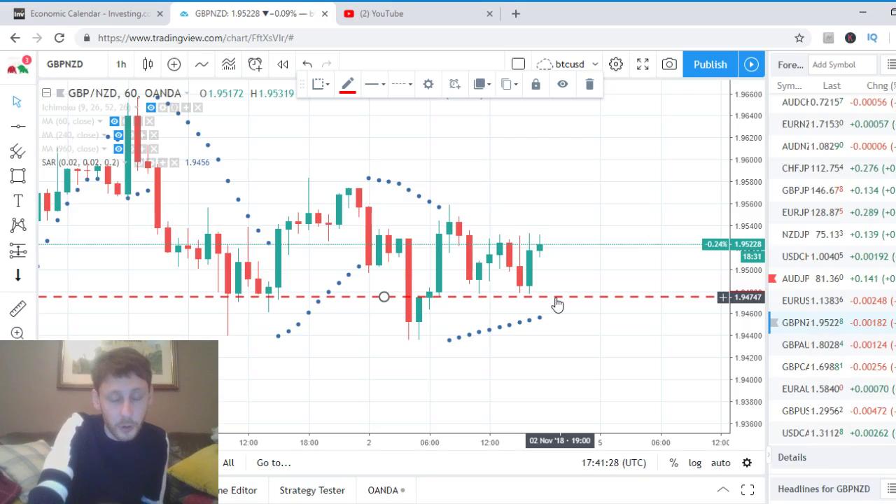
key(Delete)
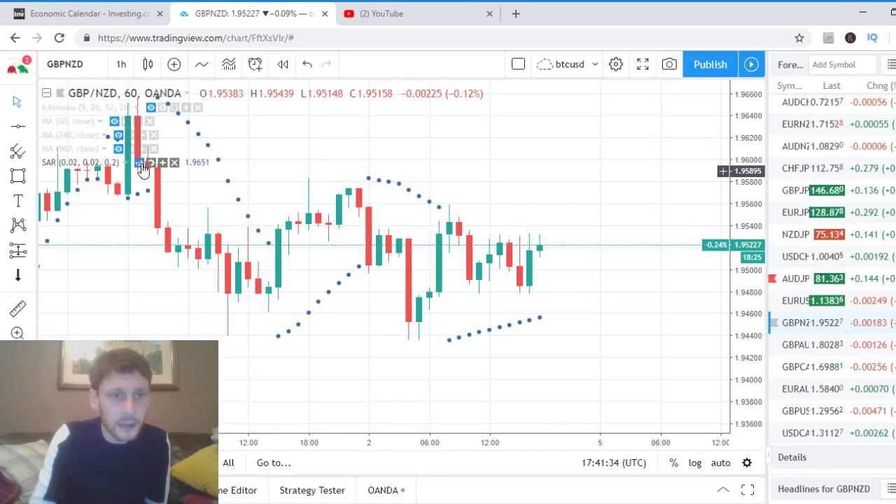
Step: Turn off the Parabolic SAR's visibility toggle in the chart legend
click(140, 164)
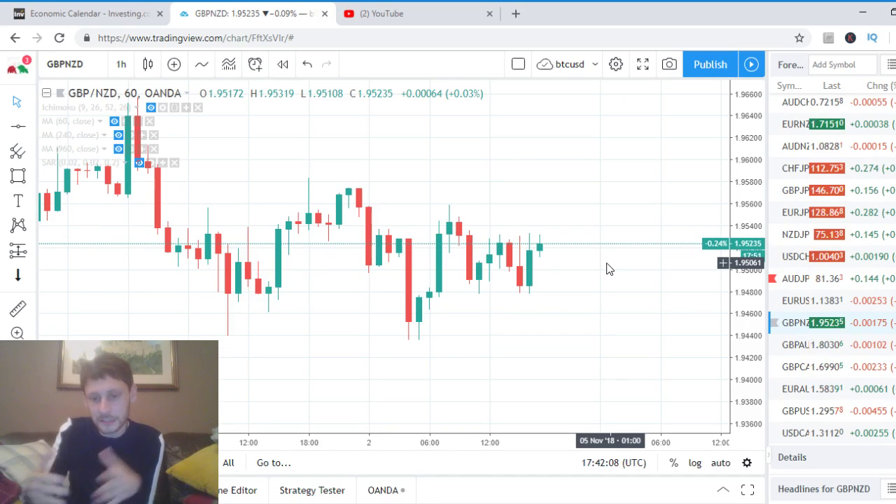
Step: Zoom the hourly chart out to span early October through early November
scroll(551, 255, down, 2)
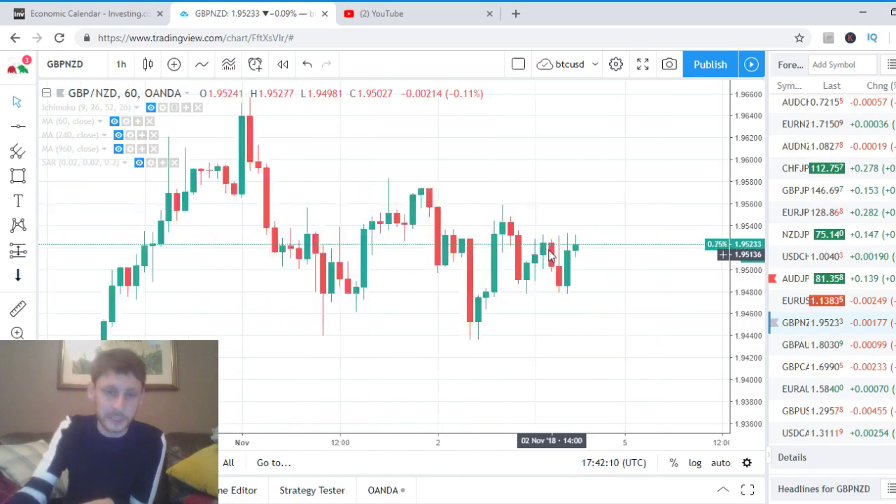
scroll(551, 256, down, 2)
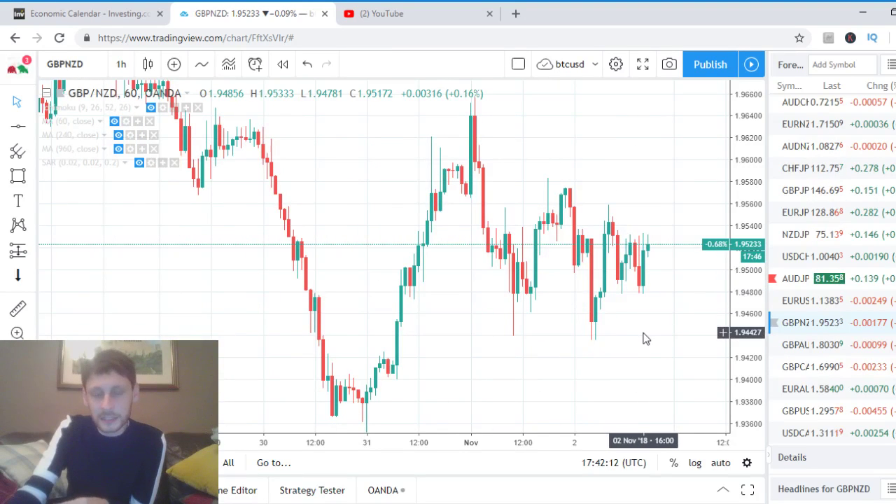
scroll(644, 338, down, 3)
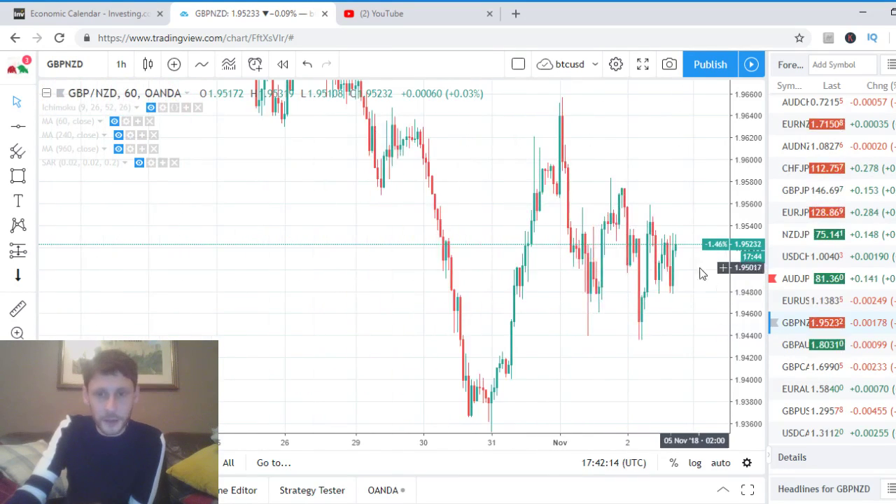
scroll(623, 336, down, 4)
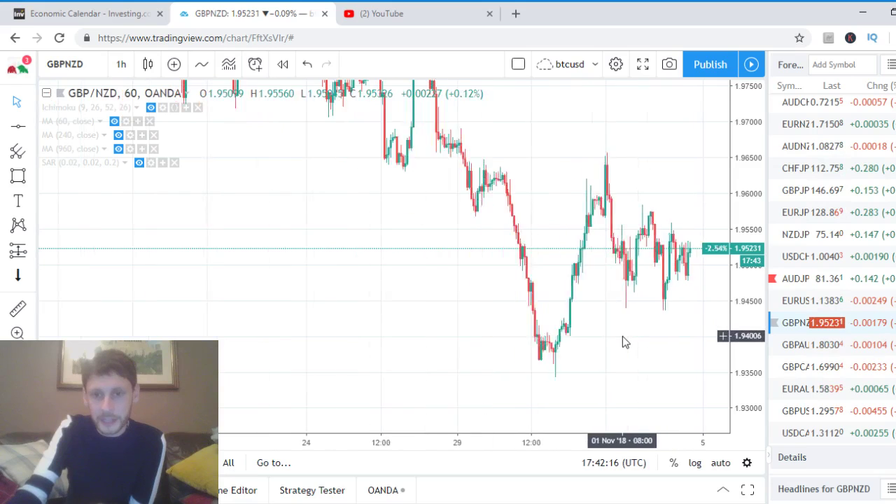
scroll(668, 335, down, 4)
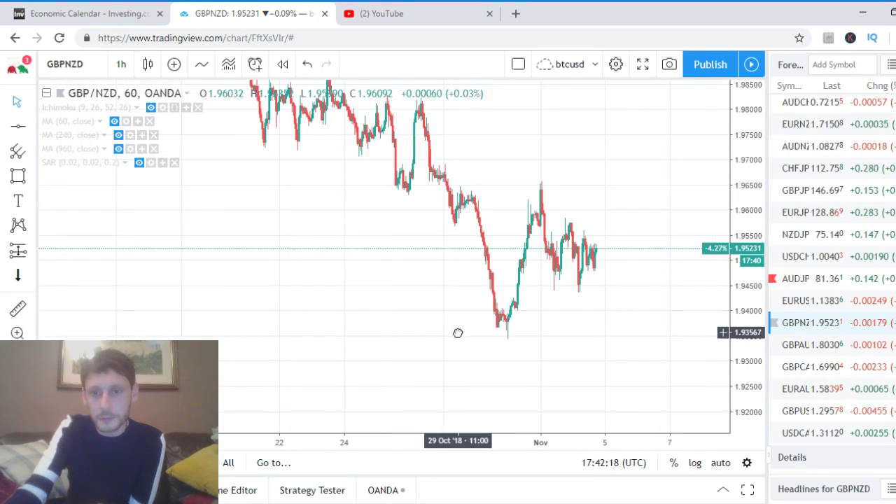
scroll(600, 329, down, 3)
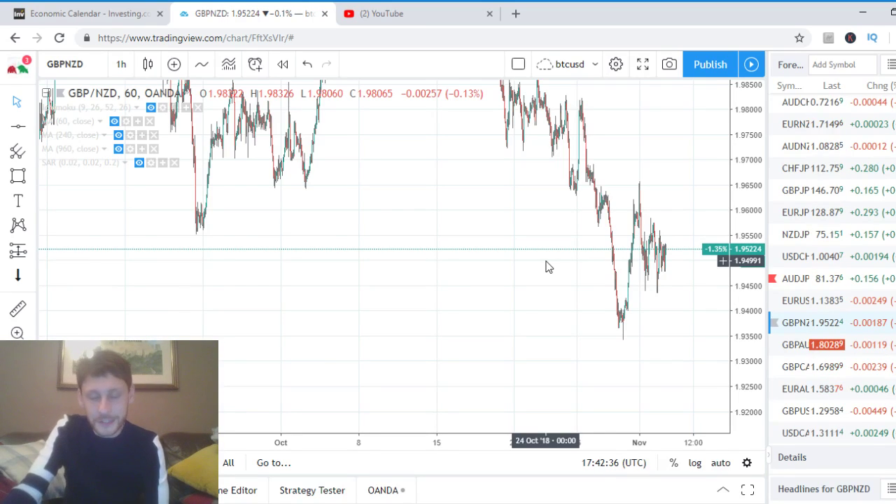
Step: Zoom back in and pan to the October 29 – November 2 candles
scroll(610, 322, up, 5)
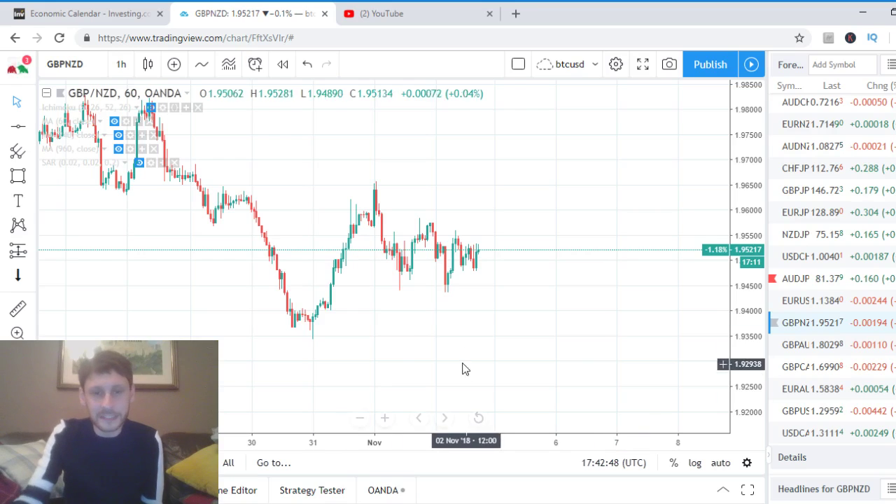
scroll(470, 315, up, 3)
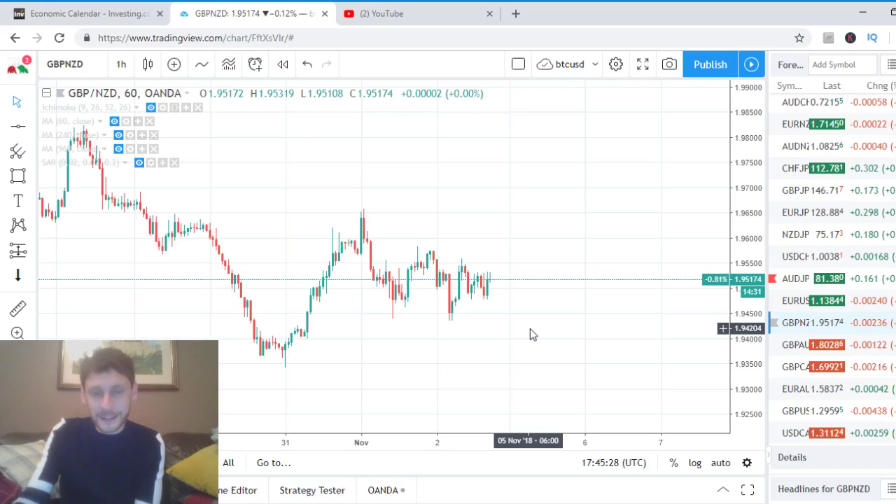
drag(426, 340, 554, 355)
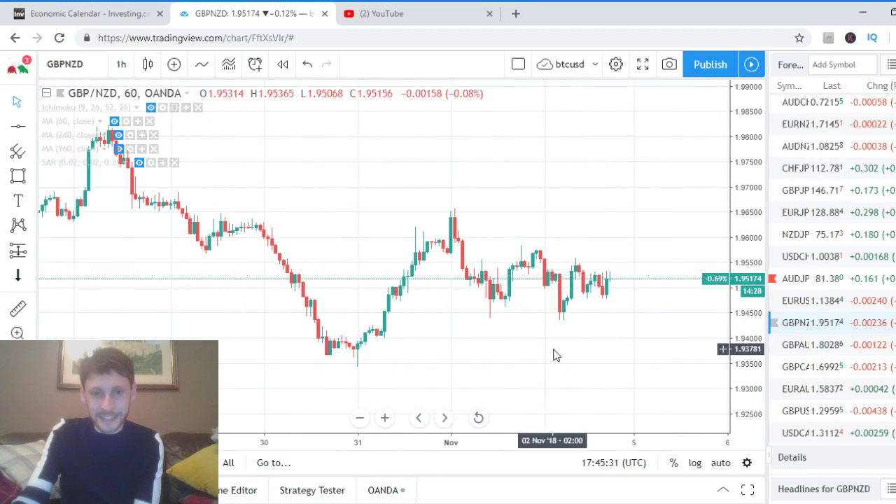
Step: Switch GBP/NZD to the 4-hour (240) timeframe and zoom out to cover 2018
click(121, 63)
click(162, 287)
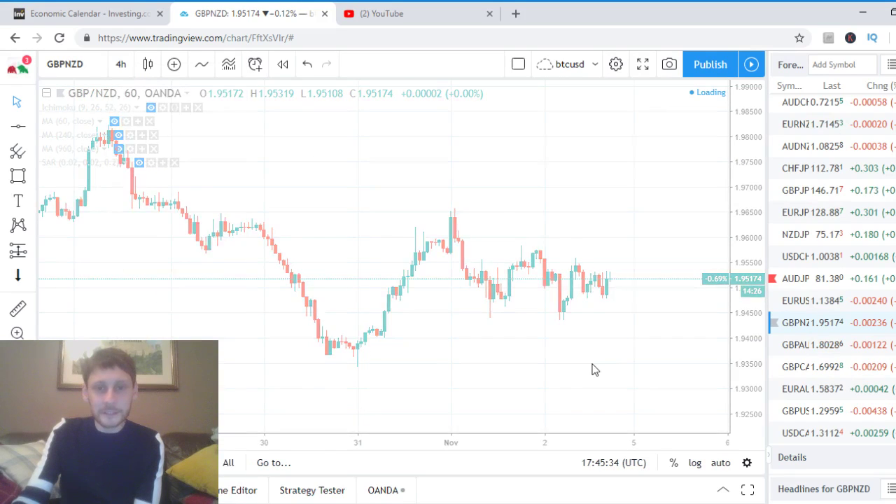
scroll(643, 372, down, 5)
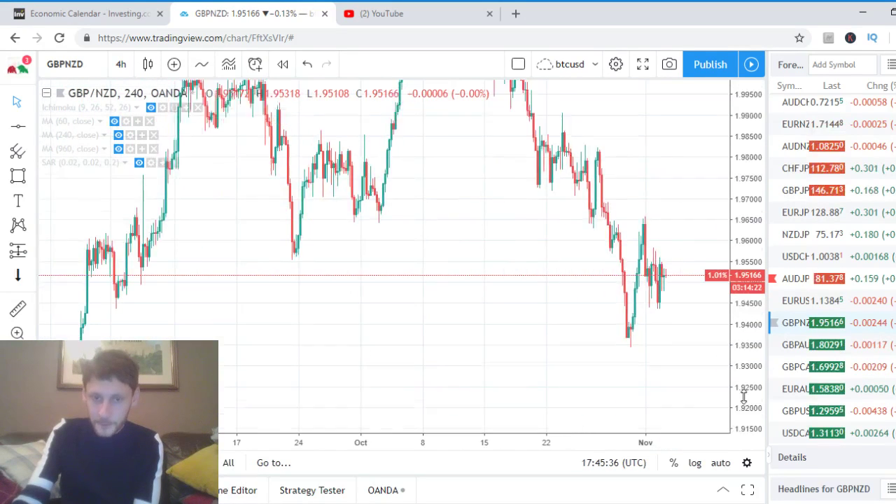
scroll(619, 328, down, 3)
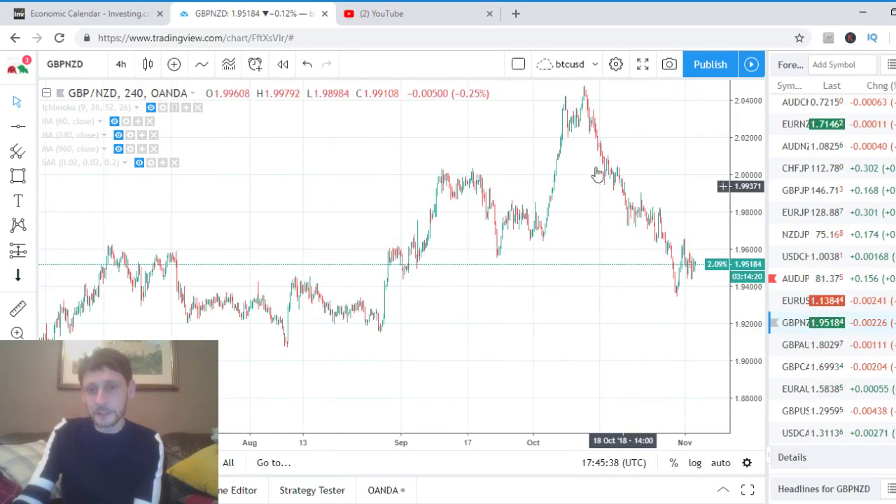
scroll(650, 332, down, 2)
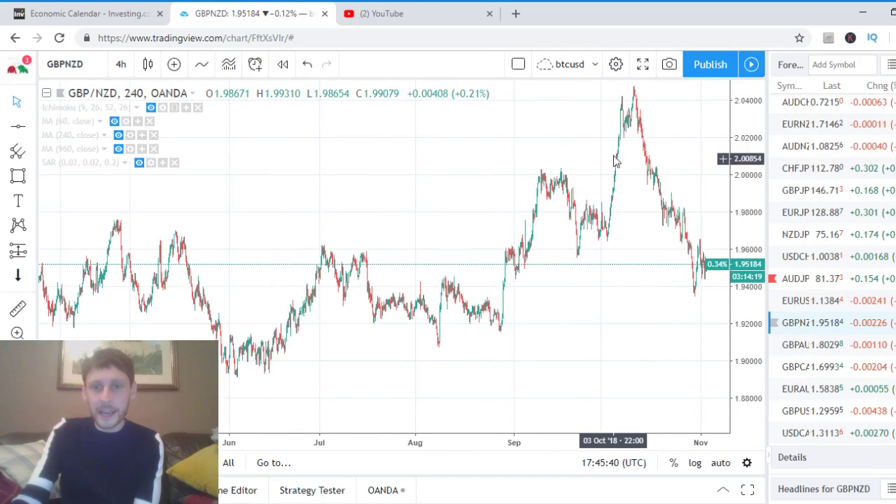
scroll(650, 332, down, 3)
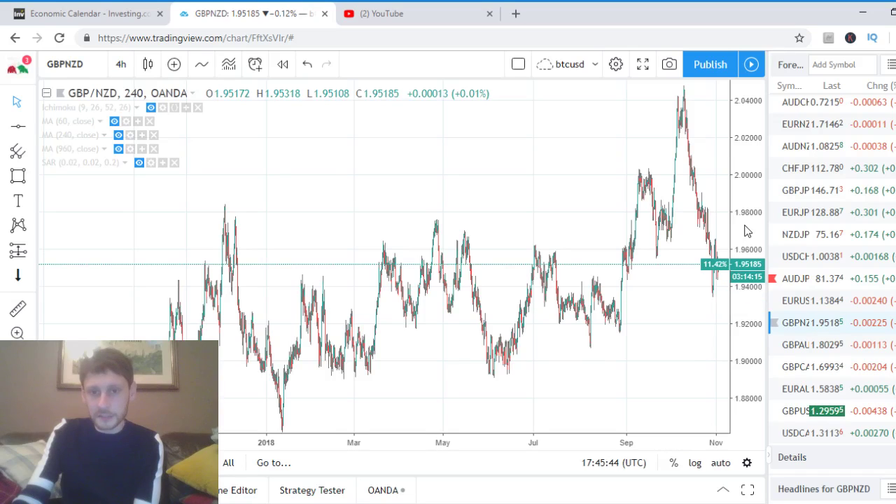
Step: Compress the price scale, recentre on the 2018 history, and bring up the line drawing tools
drag(746, 231, 747, 350)
drag(668, 355, 609, 359)
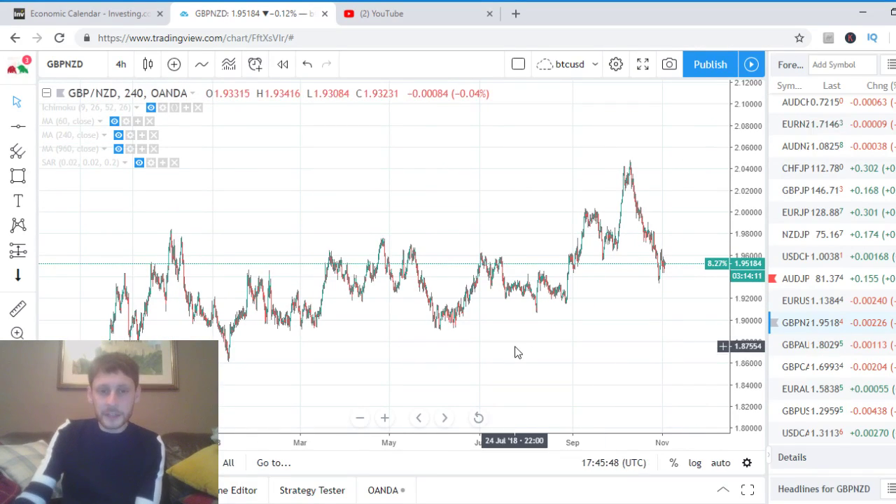
drag(451, 353, 509, 283)
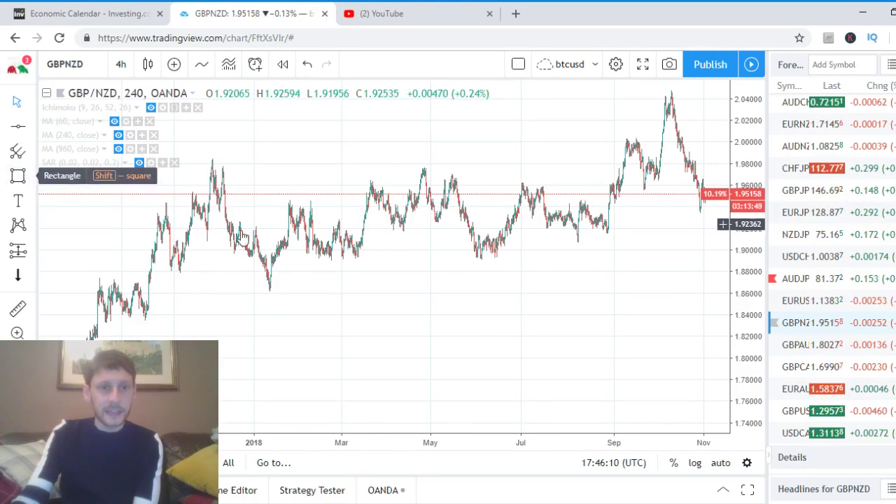
click(32, 126)
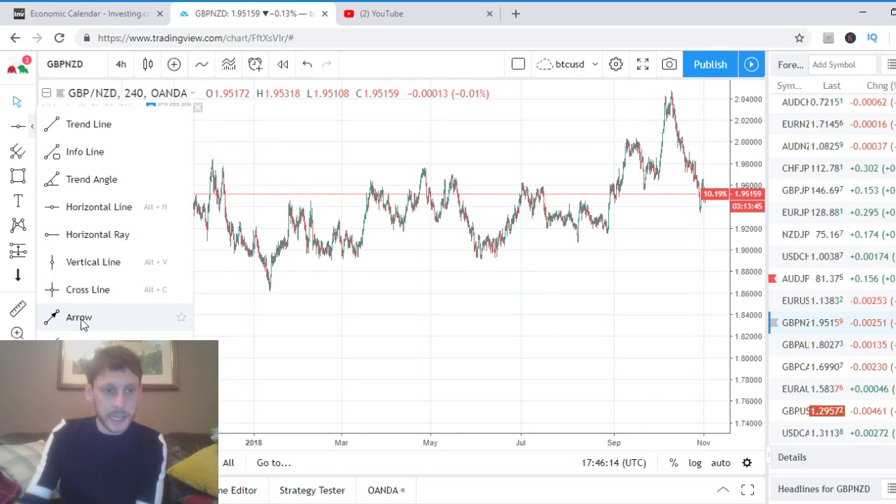
Step: Place a Vertical Line on the 4-hour chart marking early January 2018
click(87, 262)
click(168, 264)
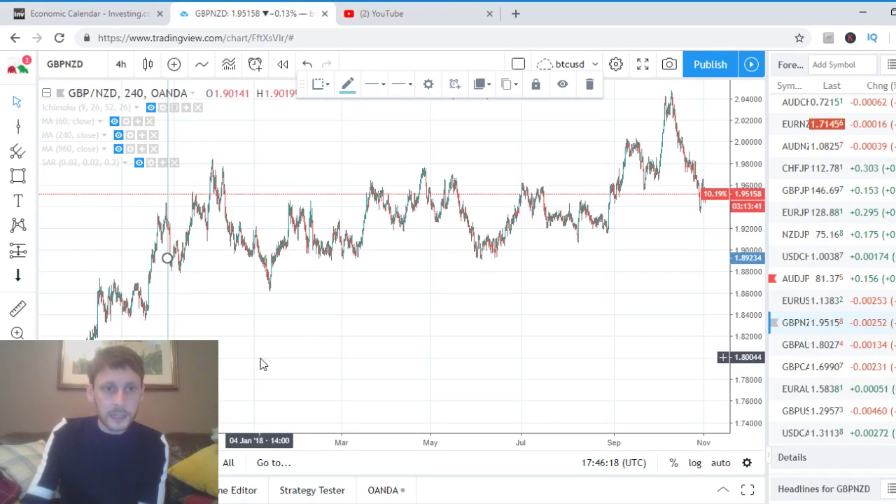
click(226, 343)
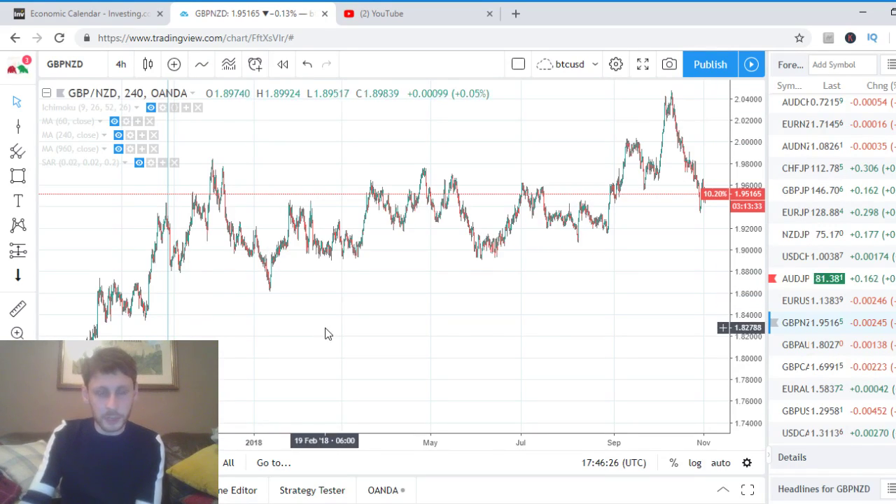
scroll(327, 332, up, 1)
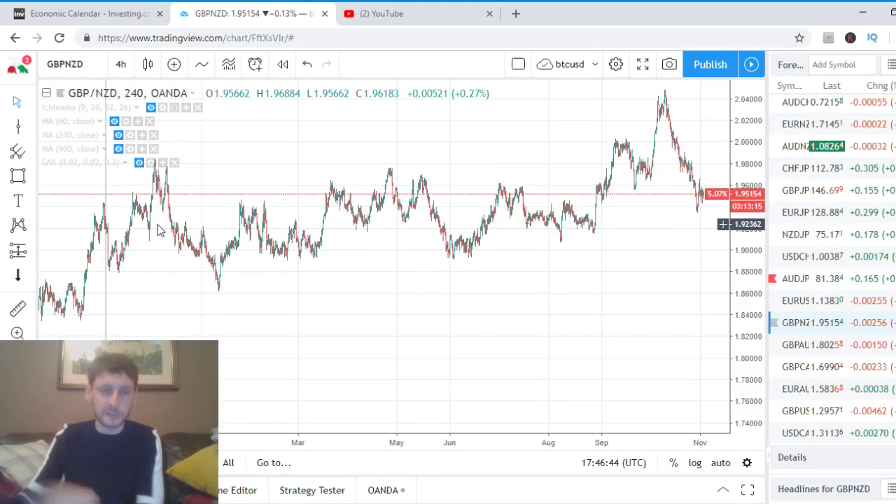
scroll(334, 297, down, 2)
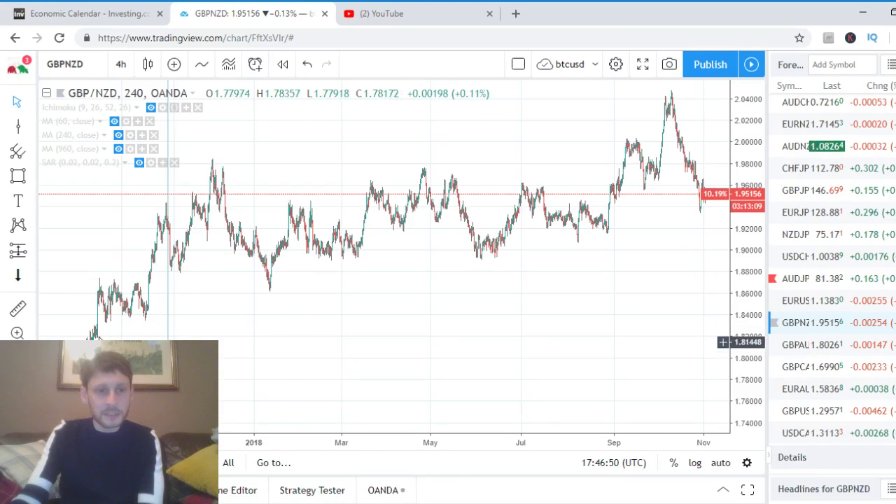
click(172, 271)
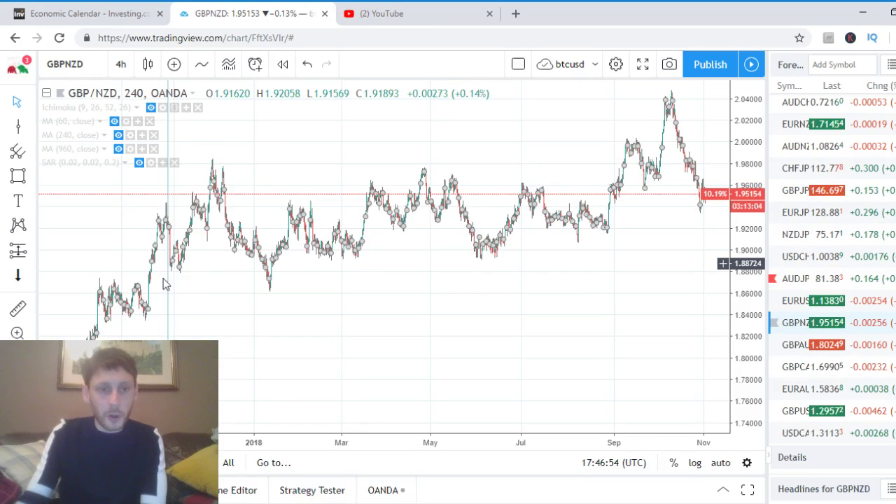
click(169, 297)
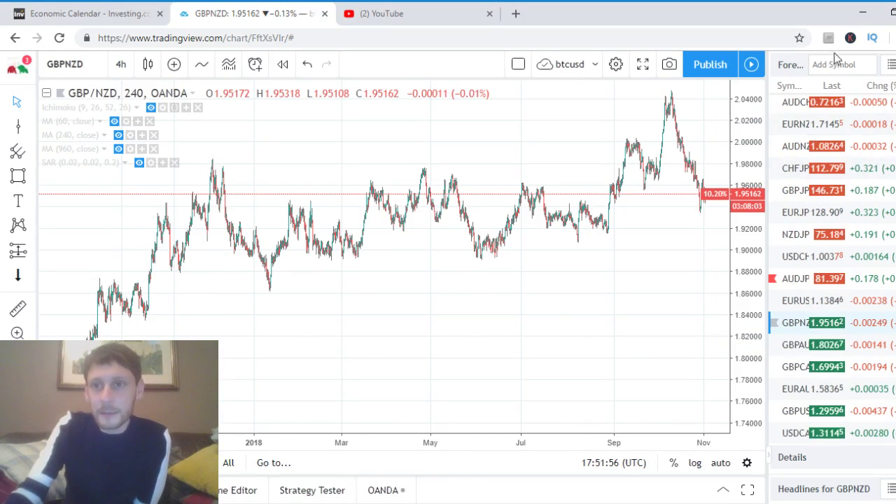
Step: Load SPX from the Indices watchlist and switch the chart to the 1D daily interval
click(891, 64)
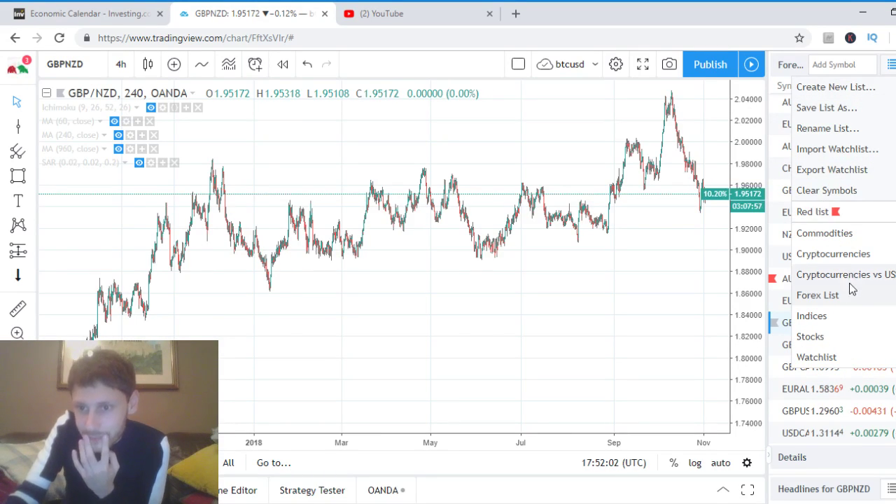
click(838, 318)
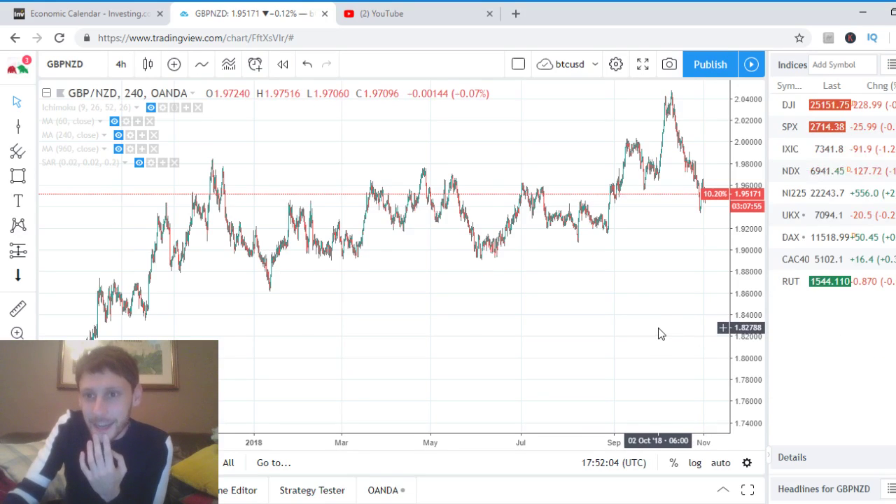
click(790, 127)
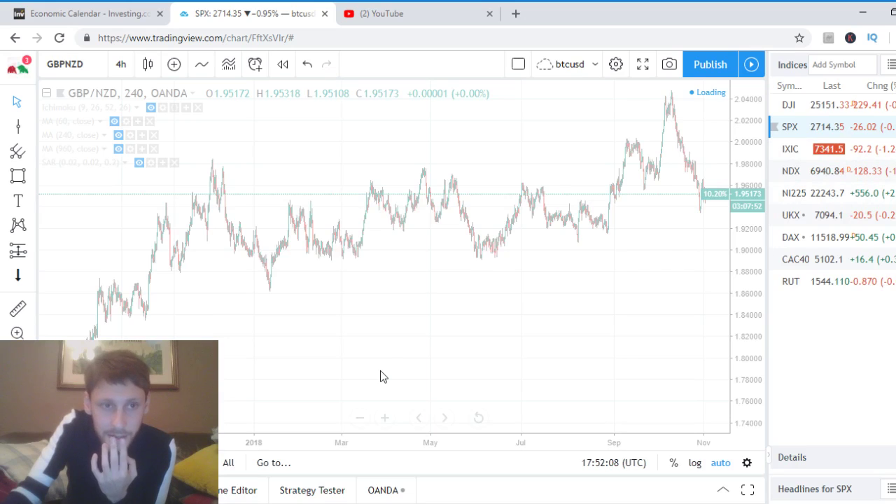
key(d)
key(Return)
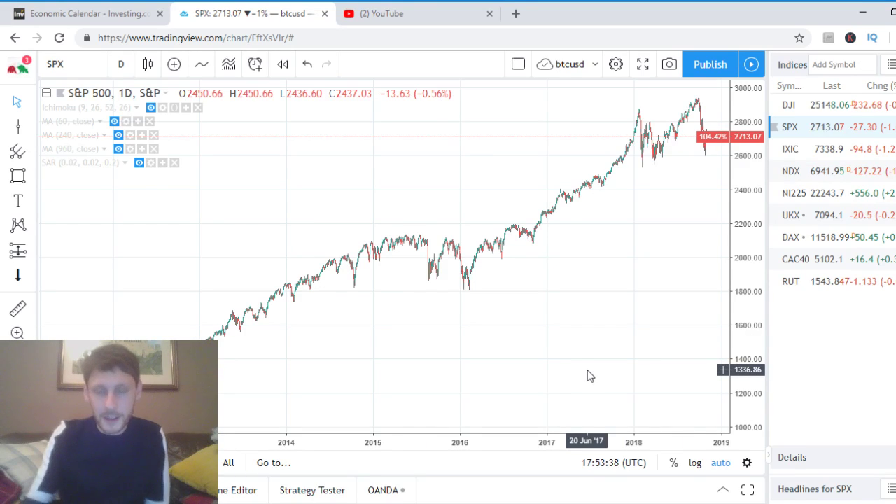
Step: Zoom the time axis in until 2018 and its autumn sell-off fill the chart
scroll(637, 363, up, 5)
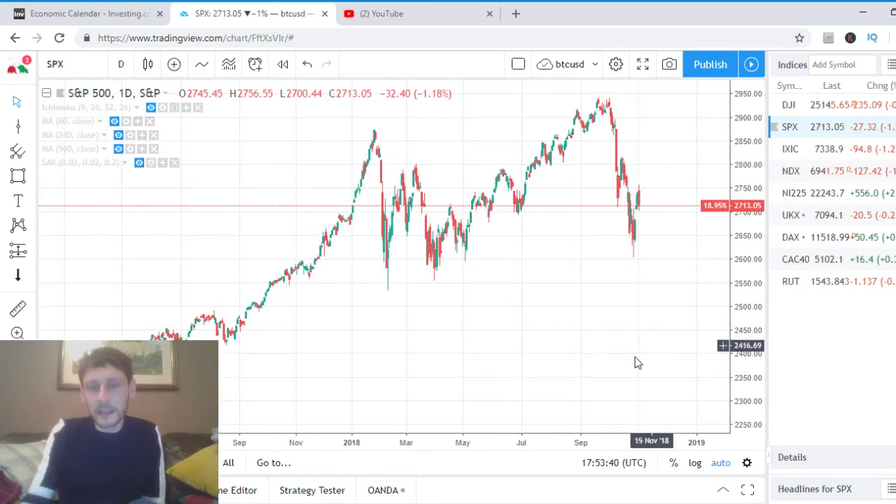
scroll(637, 363, up, 2)
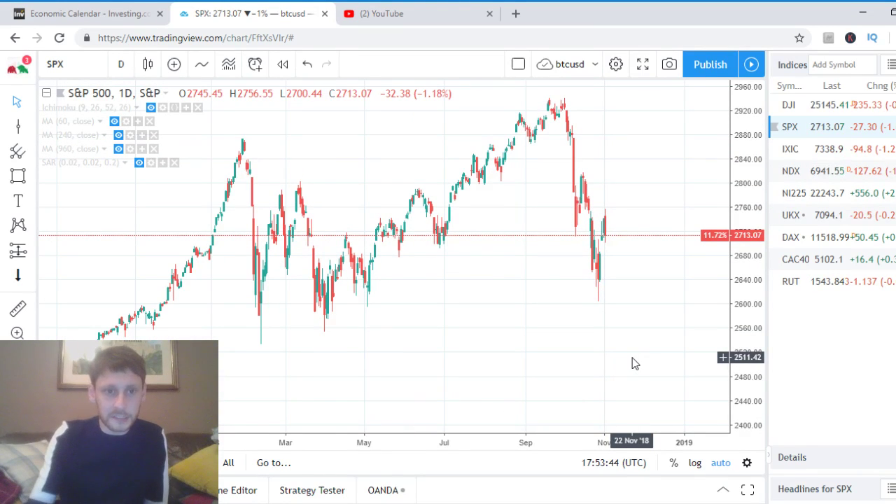
scroll(635, 363, up, 2)
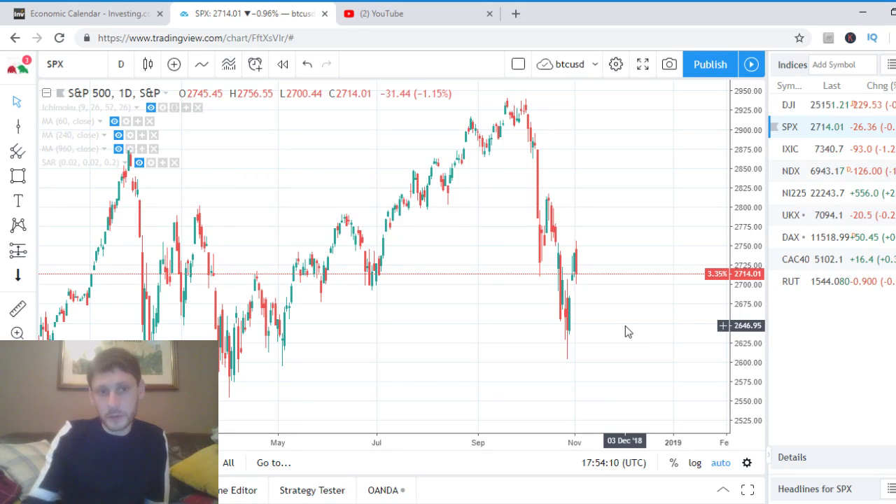
scroll(540, 315, down, 5)
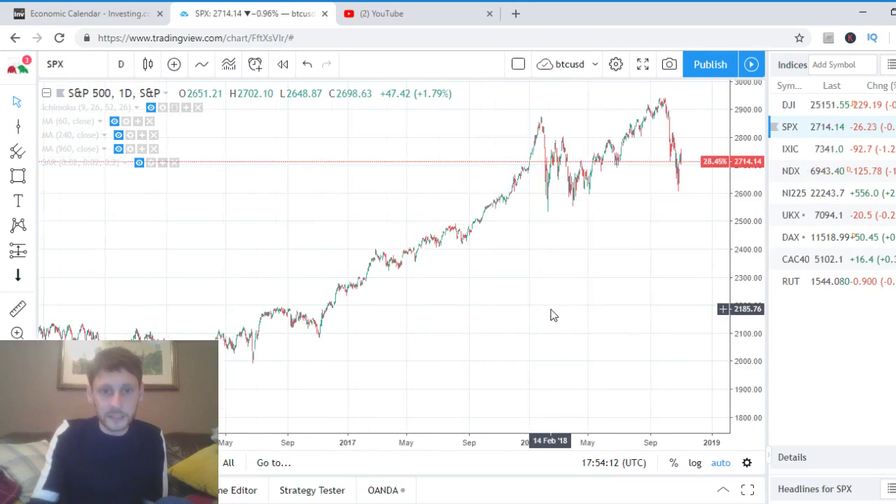
scroll(550, 315, down, 5)
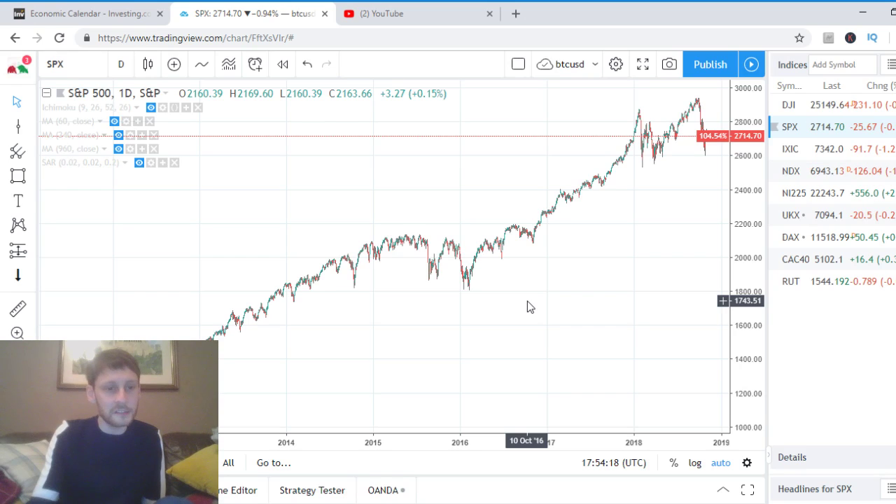
scroll(529, 305, up, 8)
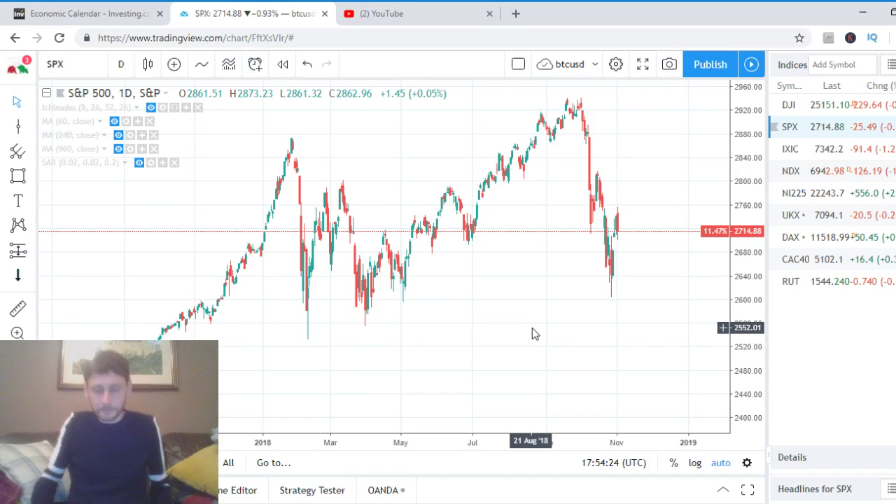
scroll(532, 334, up, 4)
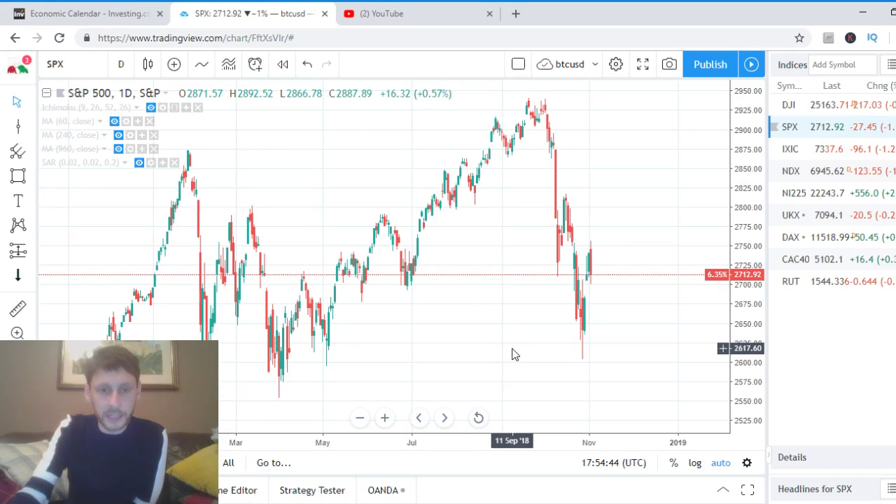
Step: Zoom in further so September–November 2018 and the late-October low near 2600 fill the view
scroll(609, 370, up, 4)
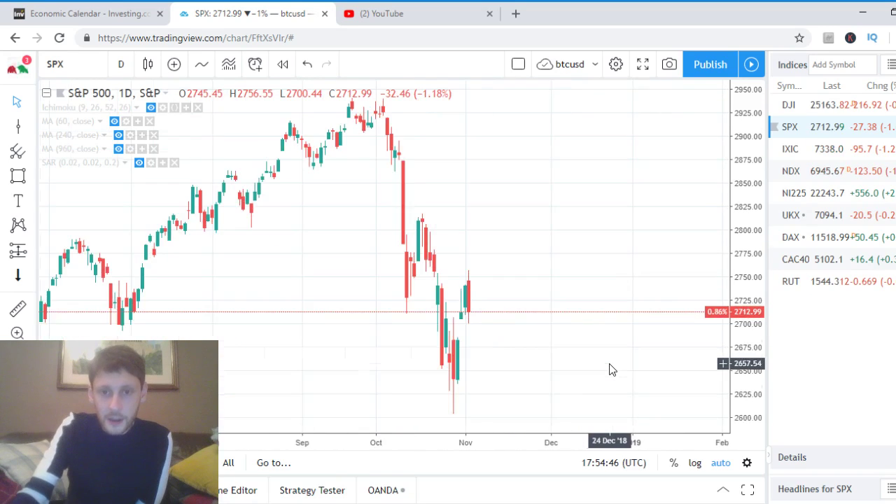
scroll(573, 360, up, 2)
scroll(502, 340, down, 5)
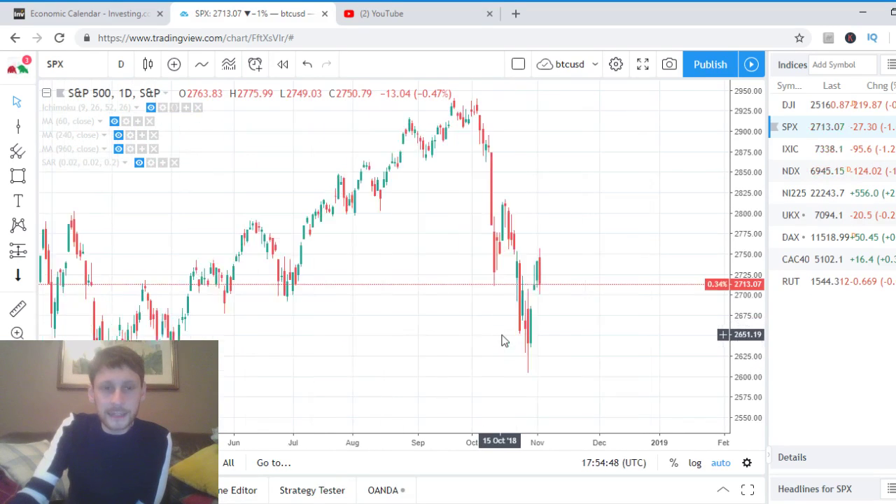
scroll(611, 350, up, 2)
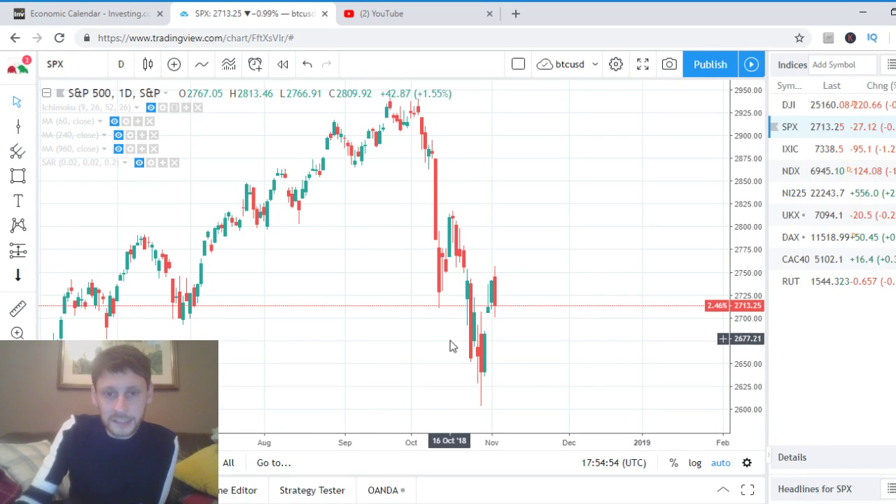
scroll(506, 362, up, 1)
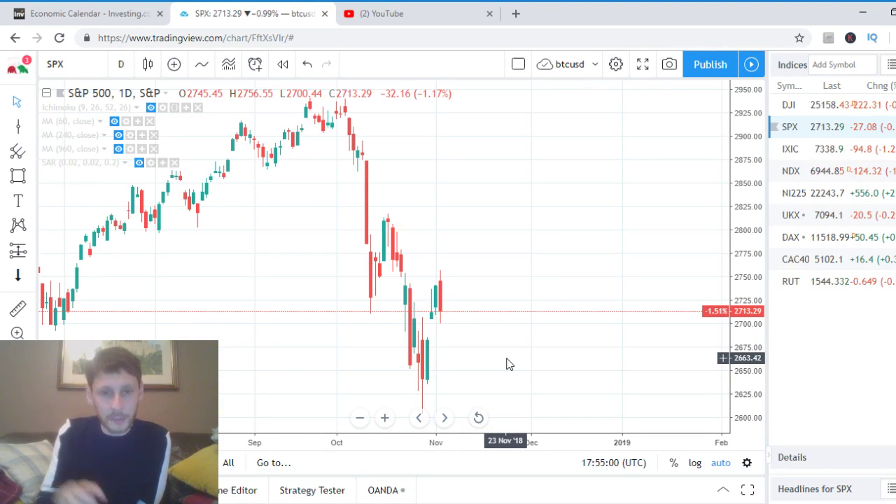
scroll(504, 342, down, 3)
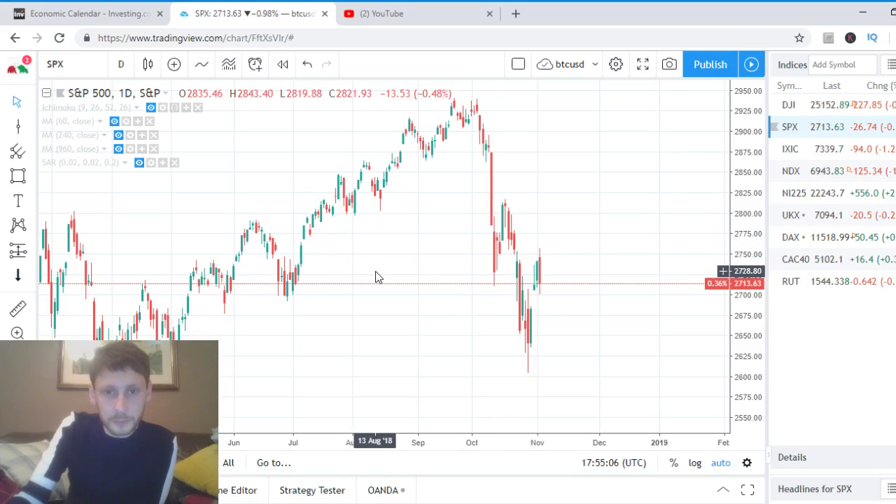
scroll(378, 280, up, 3)
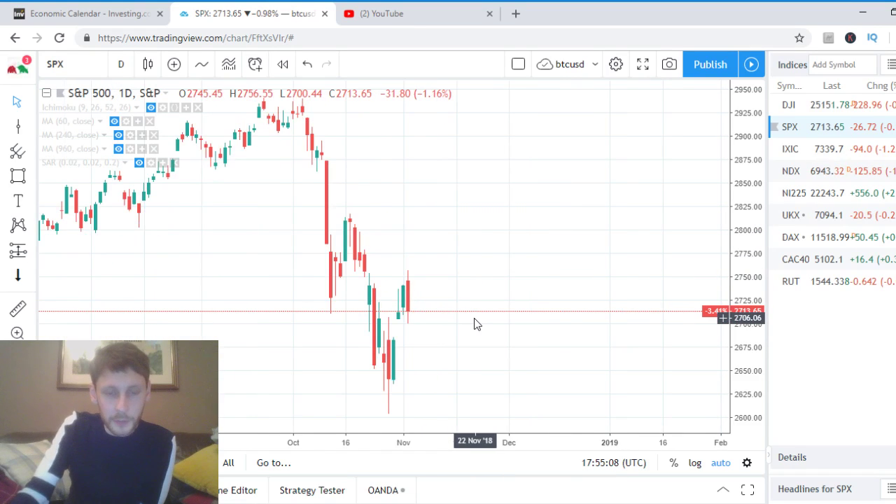
scroll(475, 318, up, 1)
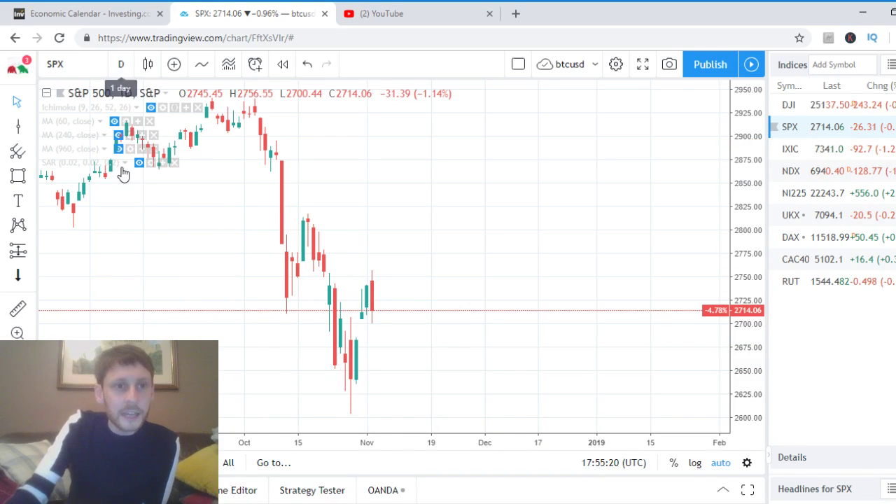
Step: Unhide the Ichimoku indicator and pan the chart to frame August through November 2018
click(149, 110)
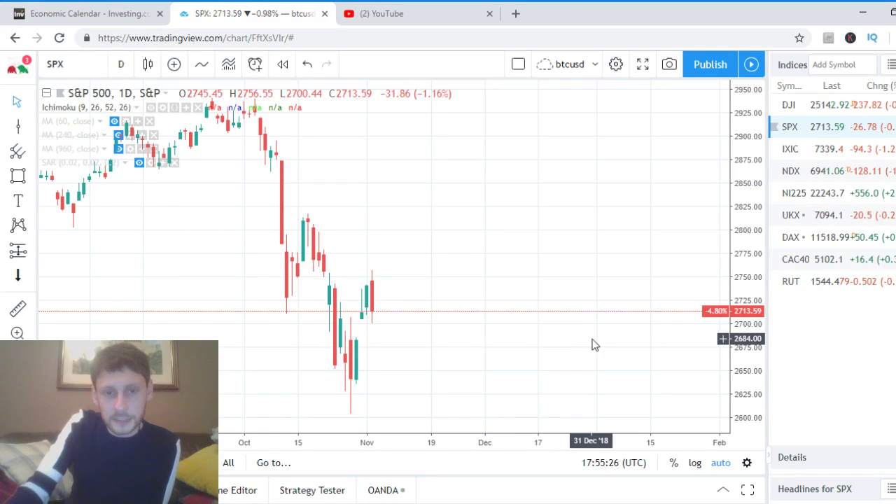
drag(512, 274, 593, 270)
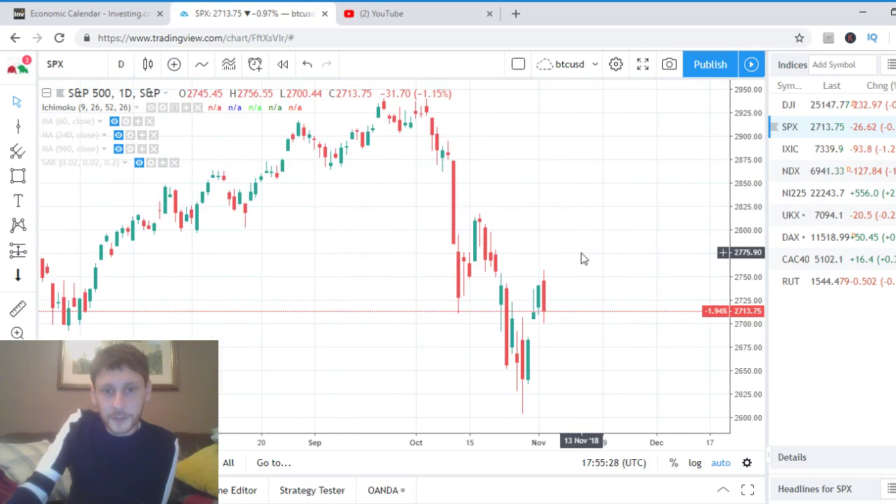
scroll(581, 257, down, 2)
scroll(627, 250, down, 2)
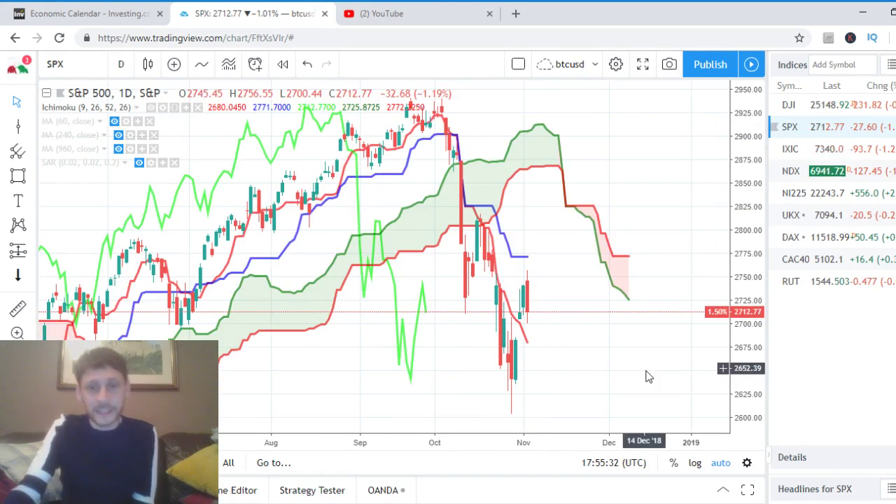
scroll(581, 368, up, 3)
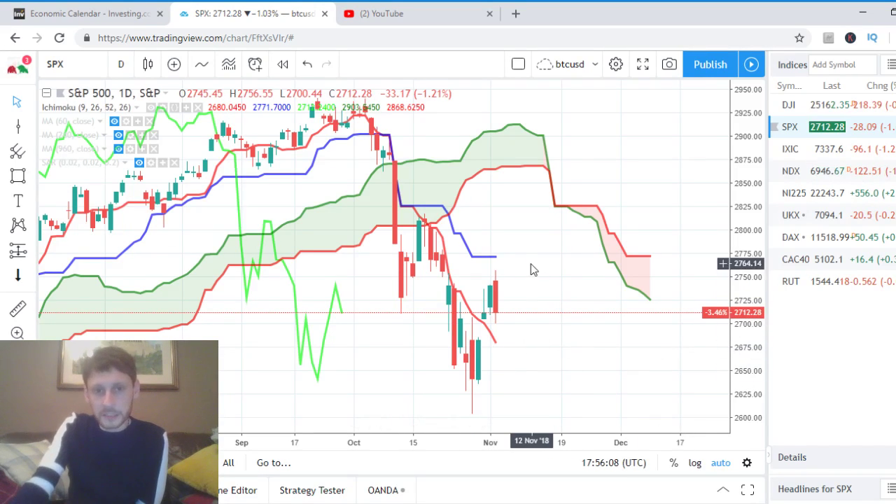
scroll(573, 366, down, 1)
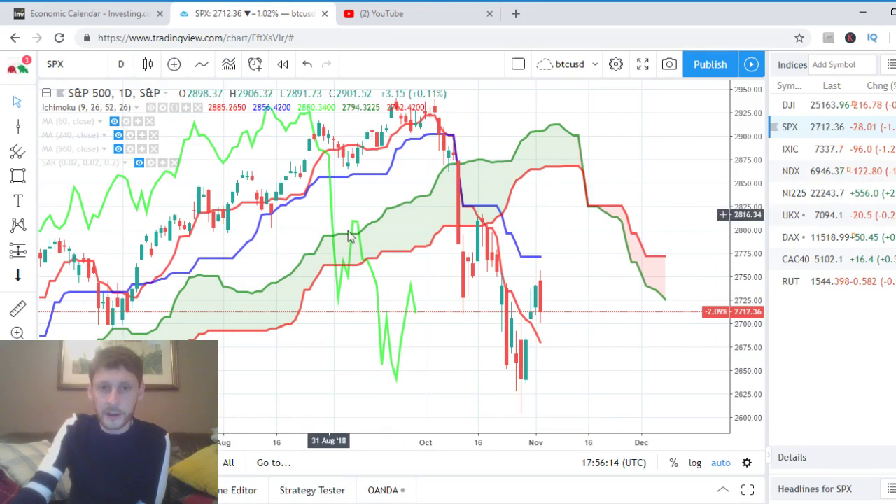
scroll(444, 296, up, 2)
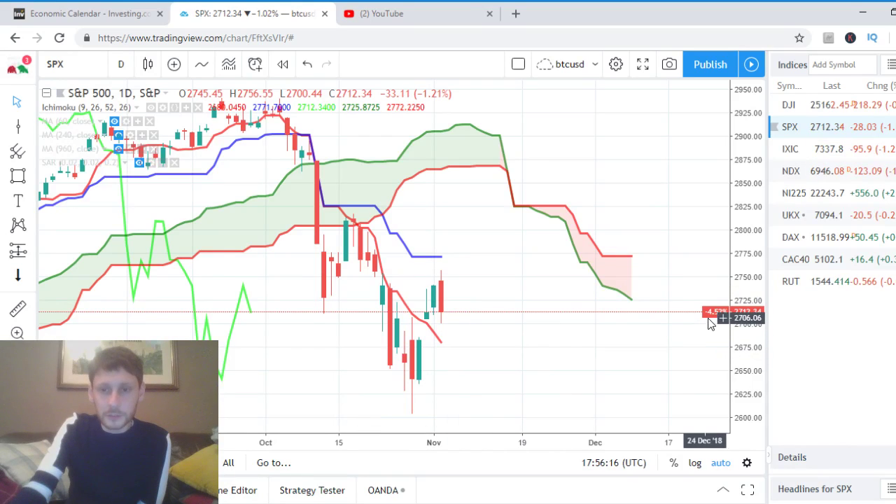
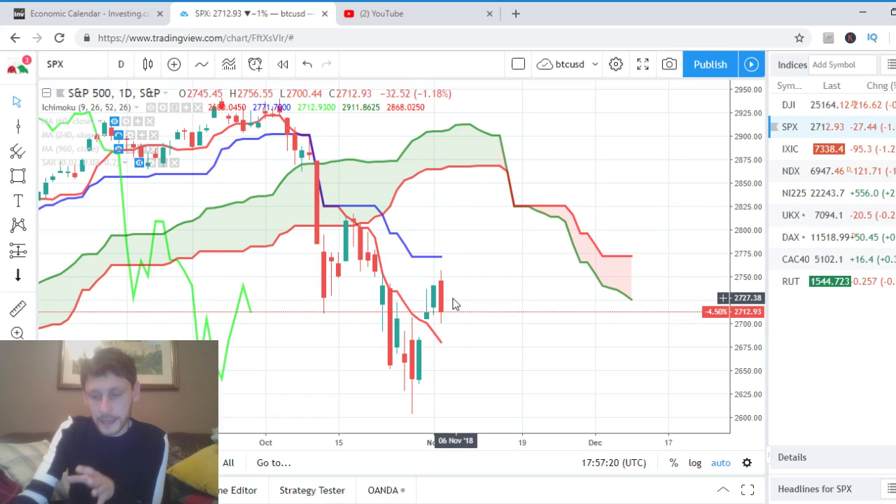
Step: Compress the S&P 500 price scale to about 2300–3200 and pan toward recent dates
scroll(694, 380, down, 4)
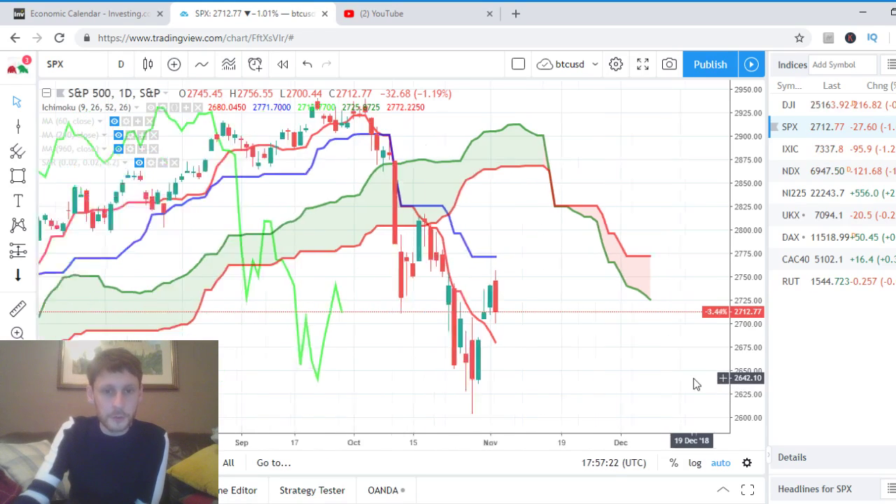
scroll(634, 363, up, 3)
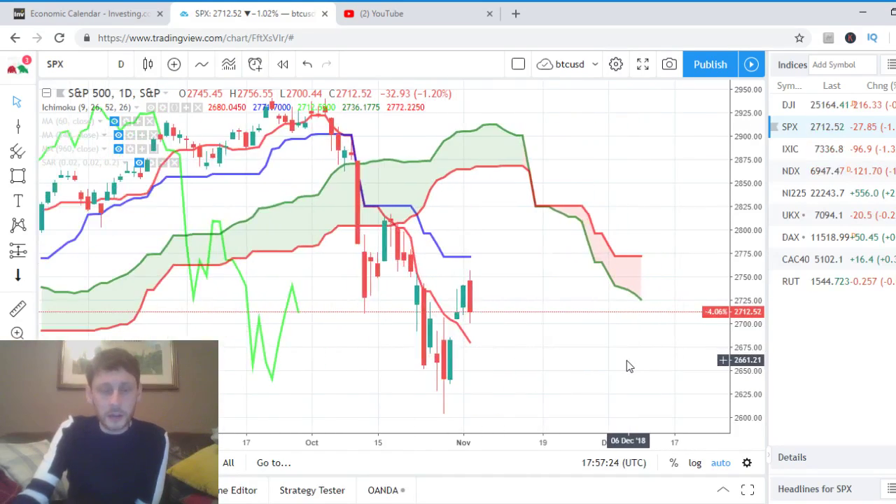
scroll(628, 366, up, 2)
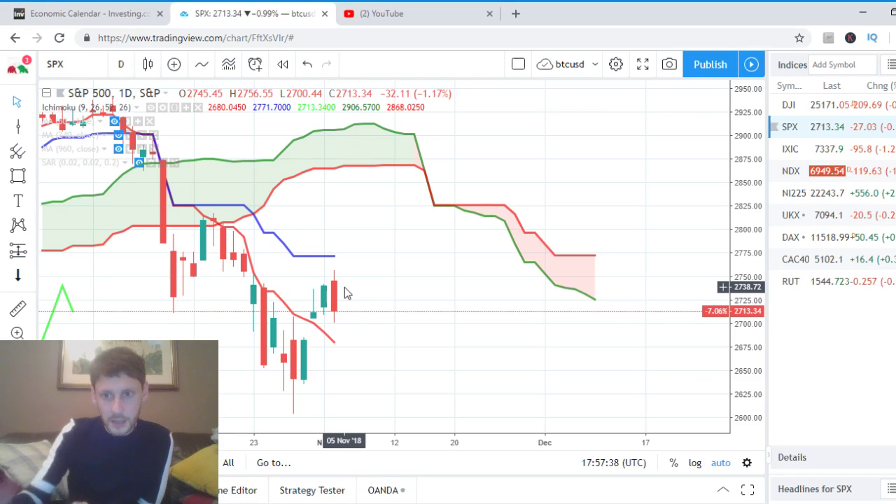
scroll(476, 315, down, 3)
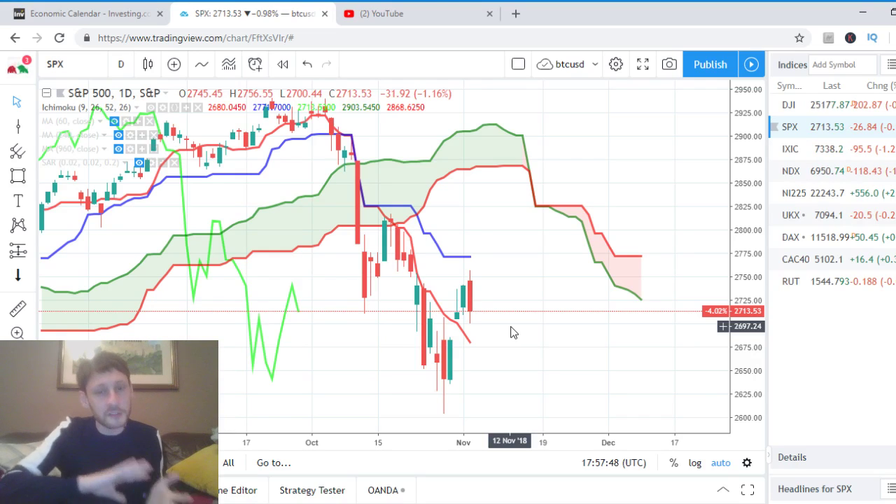
scroll(512, 332, down, 5)
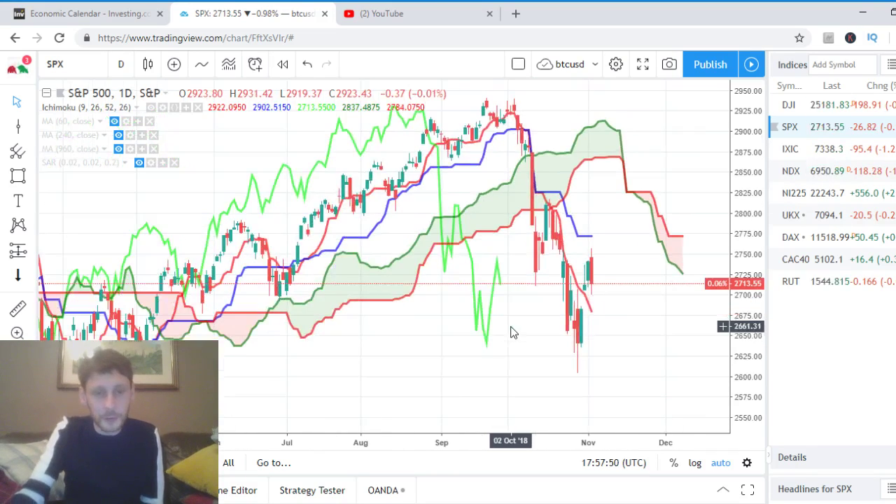
drag(743, 270, 742, 301)
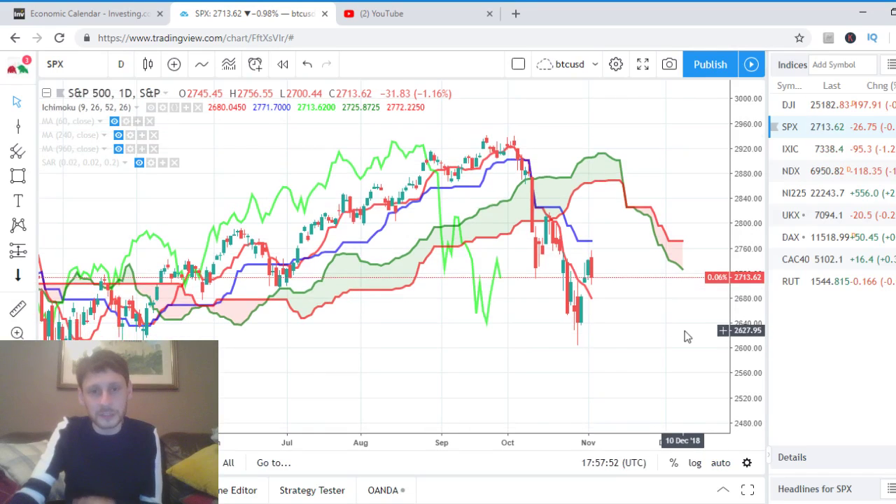
scroll(672, 344, down, 2)
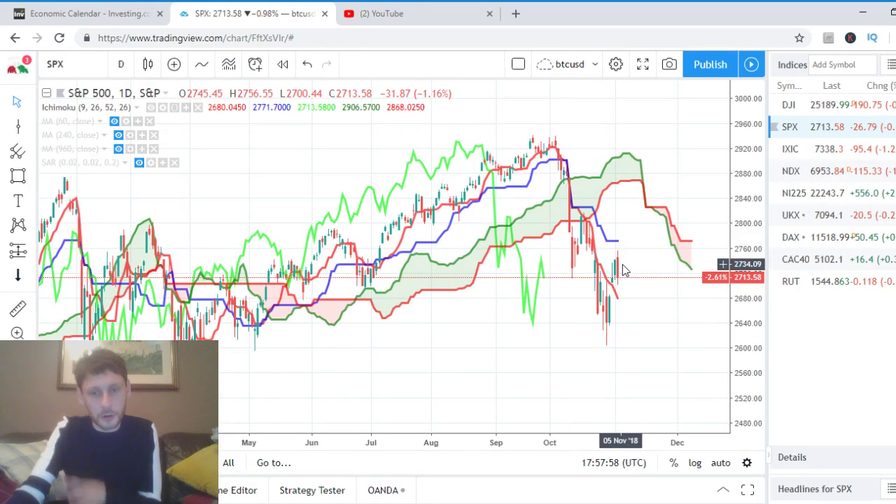
scroll(632, 365, down, 3)
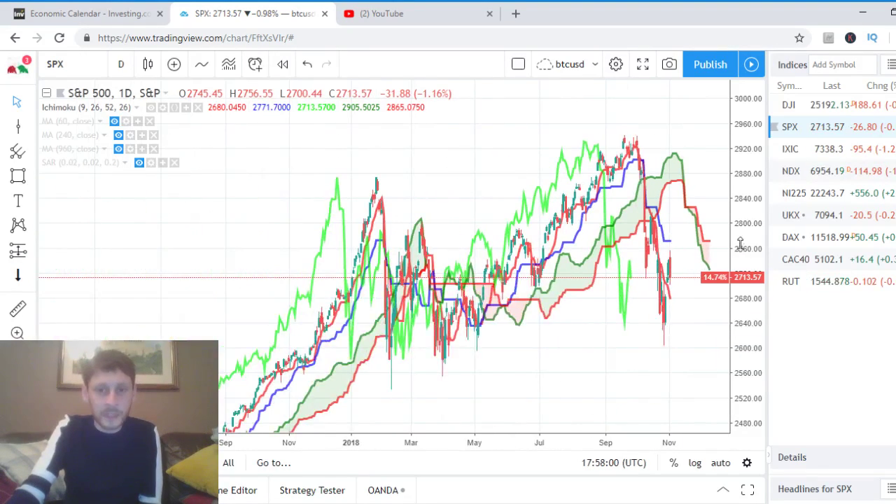
drag(740, 243, 741, 322)
drag(618, 366, 623, 306)
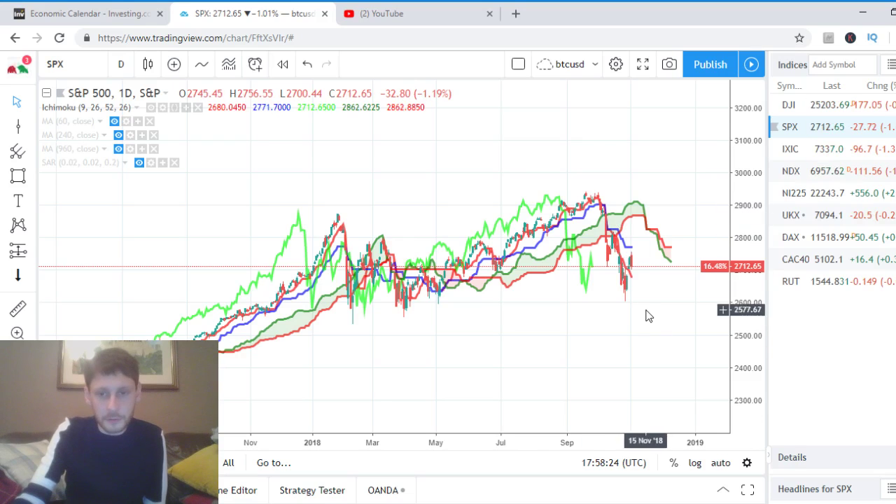
scroll(259, 170, up, 2)
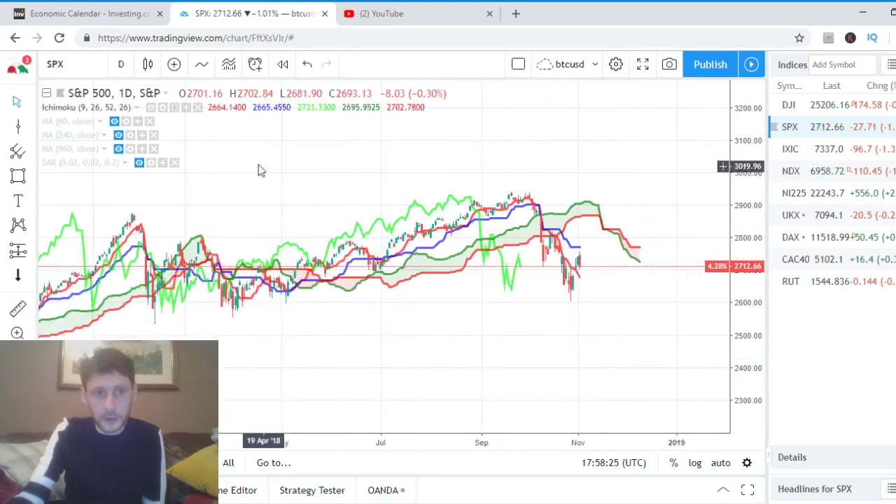
Step: Hide the Ichimoku cloud and show MA 60, MA 240 and MA 960
click(151, 108)
click(114, 121)
click(119, 135)
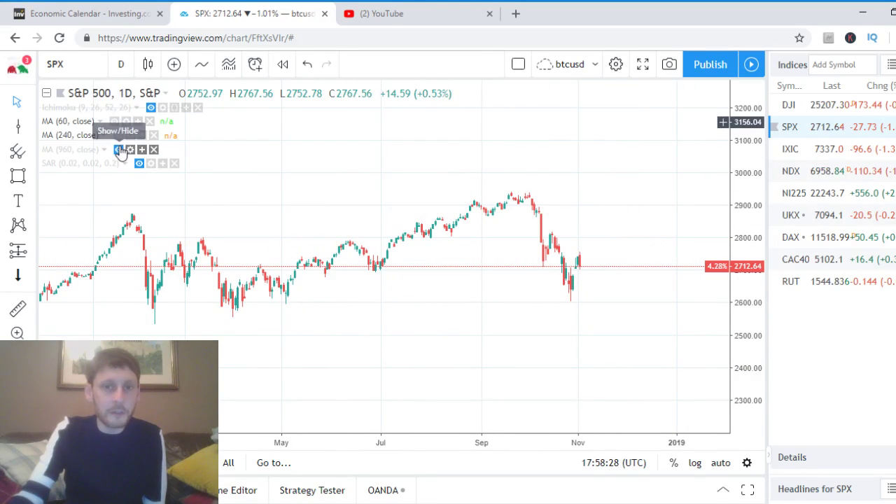
click(119, 150)
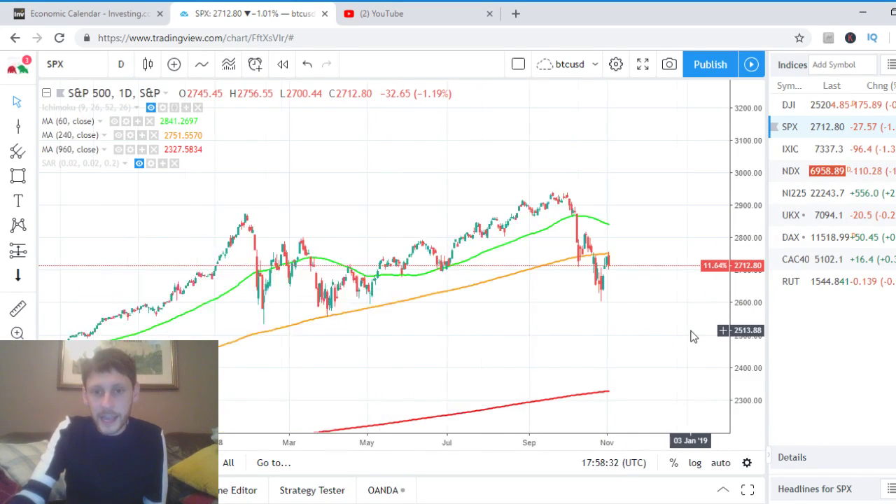
scroll(697, 334, down, 1)
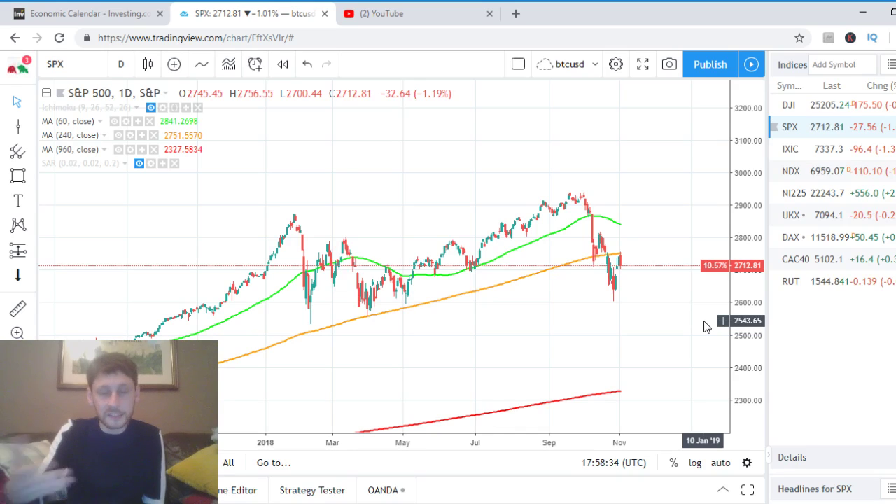
scroll(704, 320, down, 1)
drag(746, 287, 745, 308)
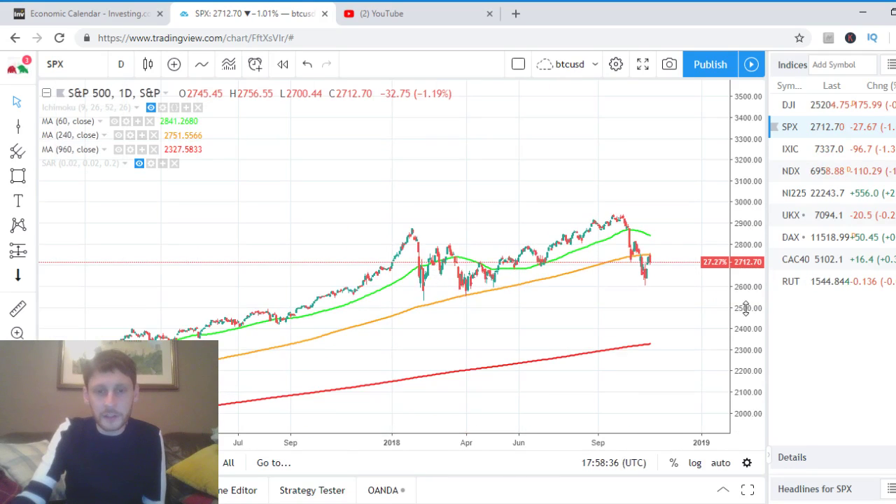
scroll(600, 301, down, 2)
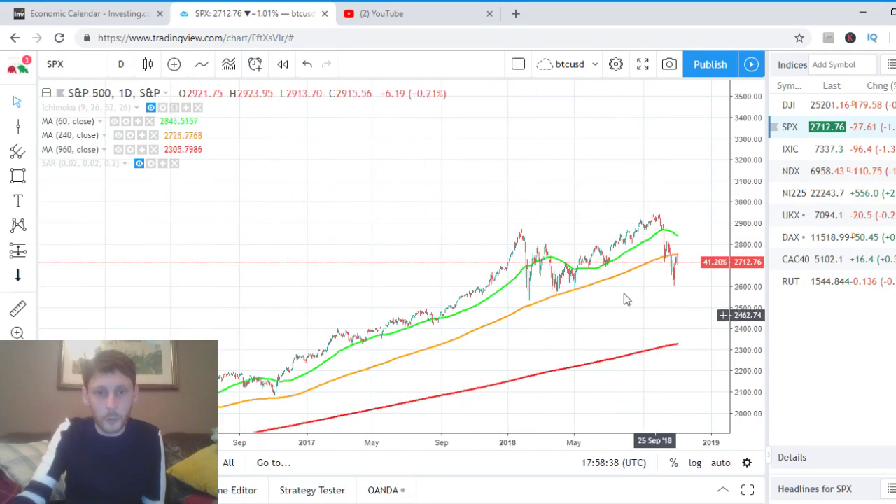
Step: Rescale prices to about 1800–2900 and pan the chart to show 2018 onward
drag(626, 300, 384, 226)
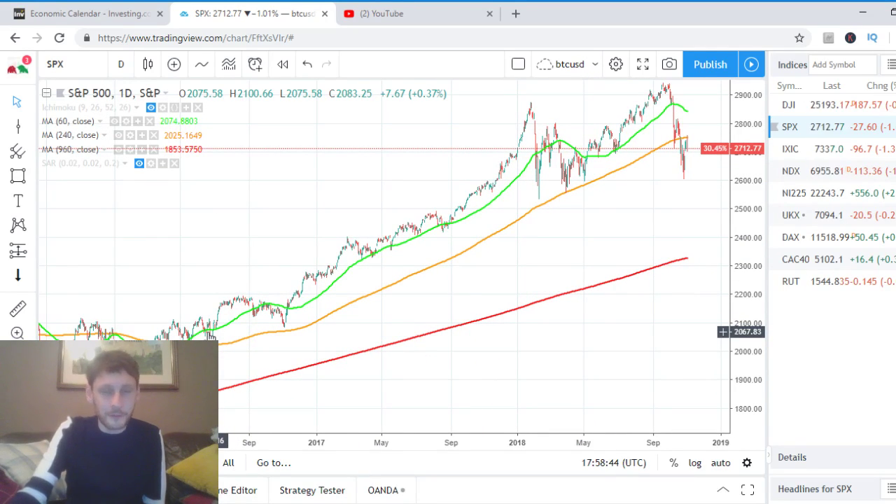
scroll(669, 364, up, 3)
scroll(670, 364, up, 2)
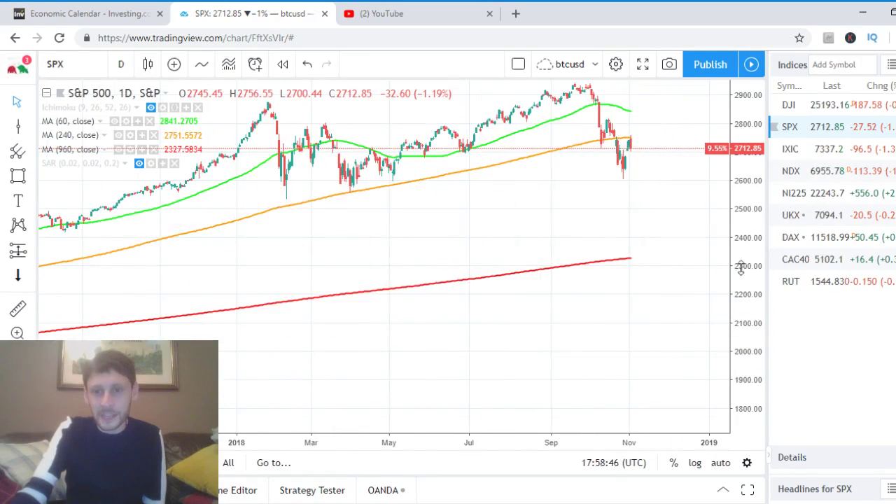
drag(740, 264, 665, 264)
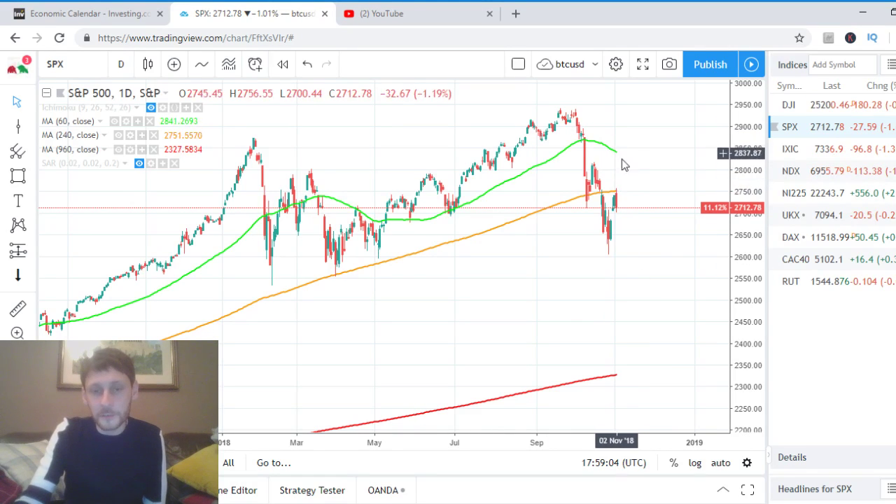
scroll(450, 281, down, 5)
scroll(461, 106, down, 2)
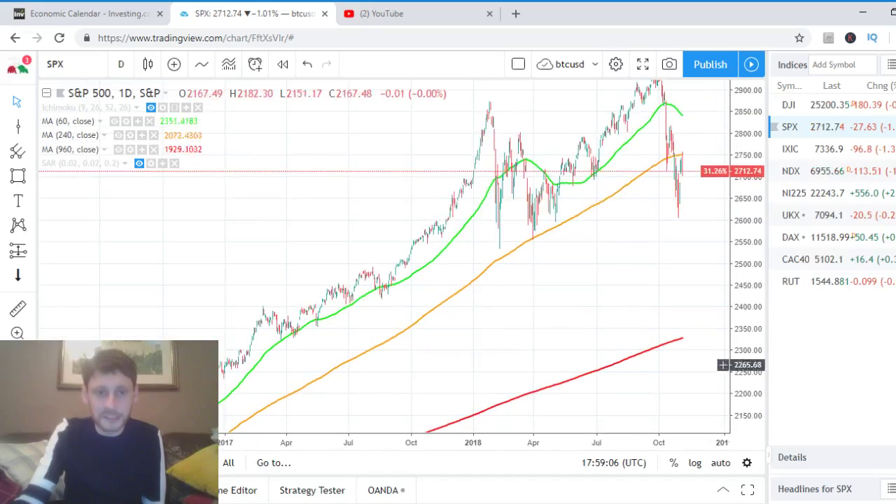
drag(318, 154, 482, 266)
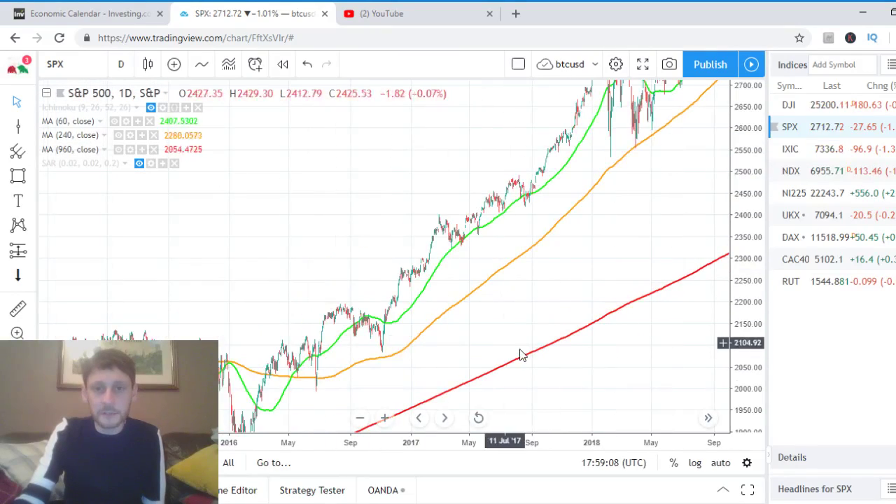
scroll(567, 320, up, 3)
drag(567, 320, 452, 353)
scroll(520, 245, up, 2)
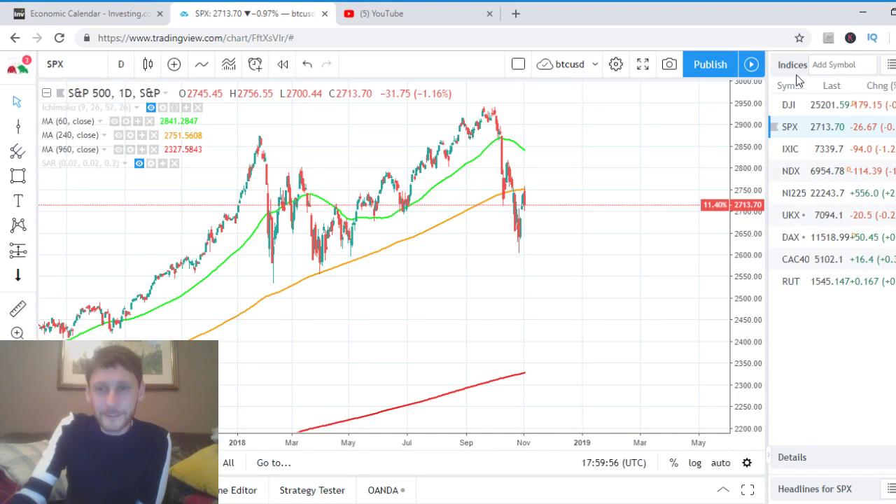
Step: Switch the watchlist from Indices to the Forex list and open NZDJPY
click(892, 65)
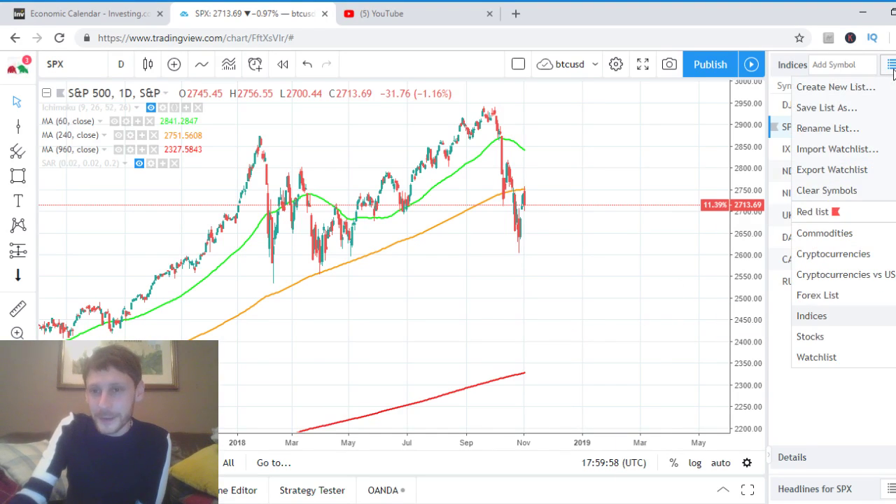
click(818, 295)
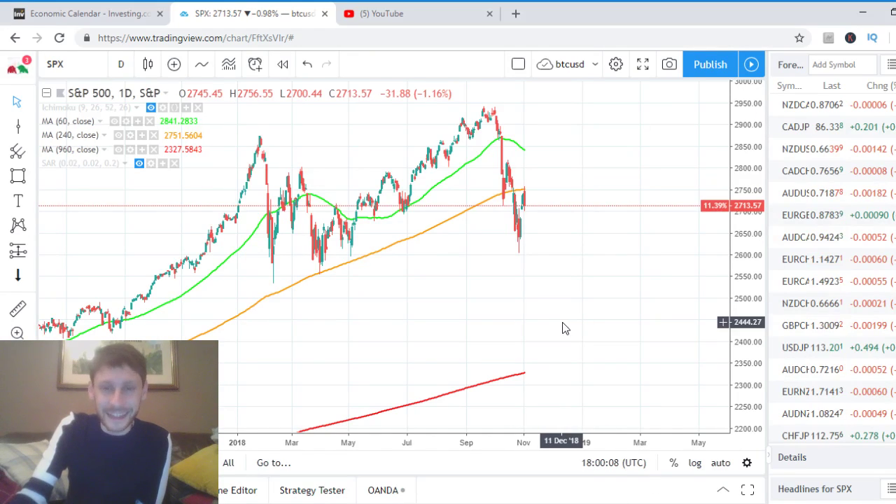
scroll(823, 324, down, 5)
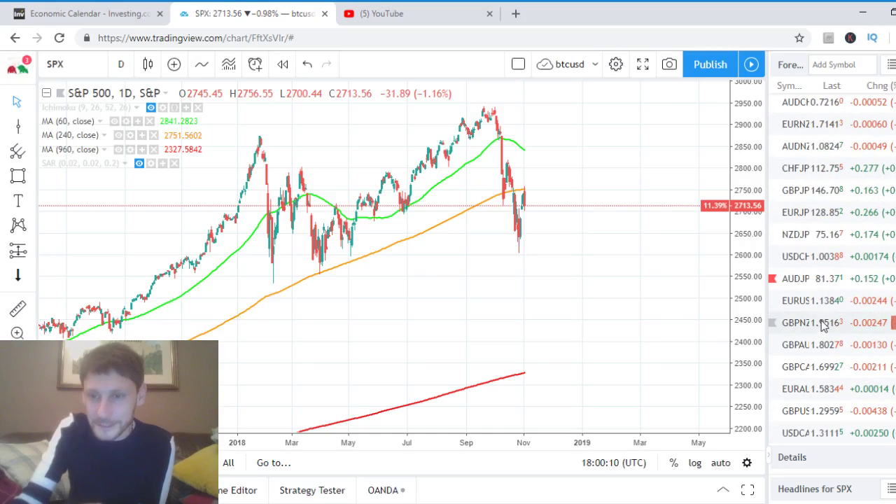
click(813, 235)
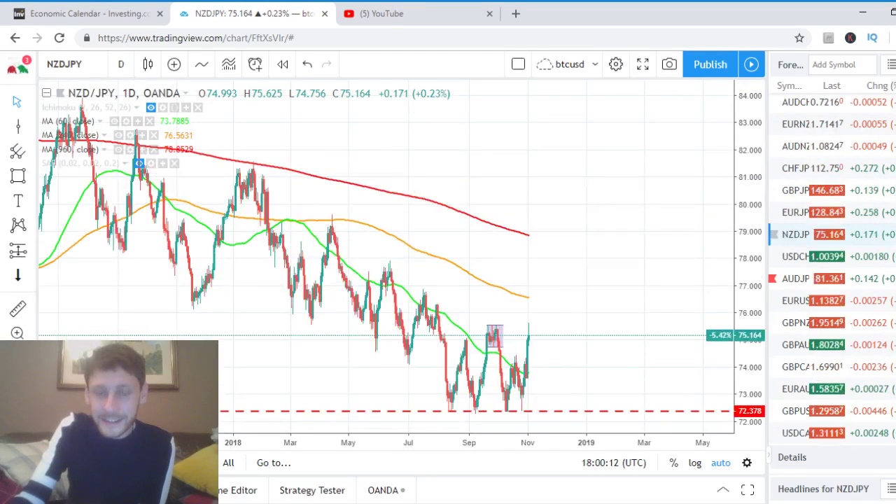
Step: Change the NZD/JPY chart to 4-hour candles and zoom out
click(121, 63)
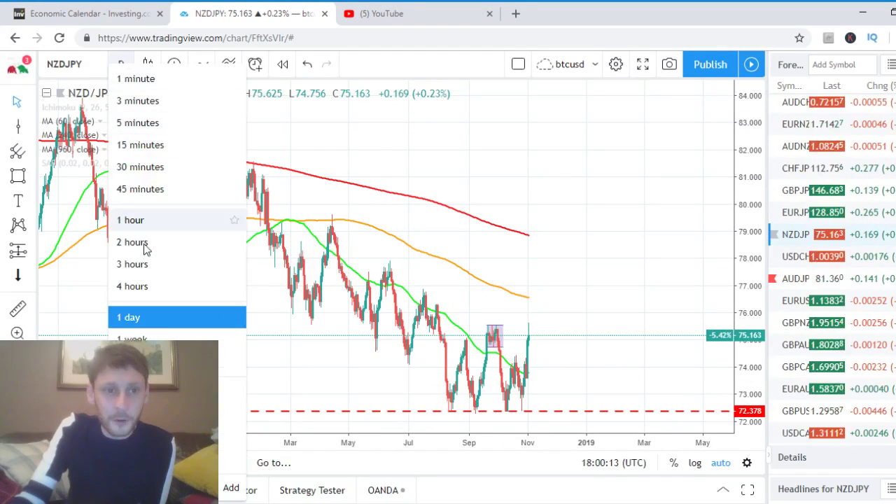
click(143, 290)
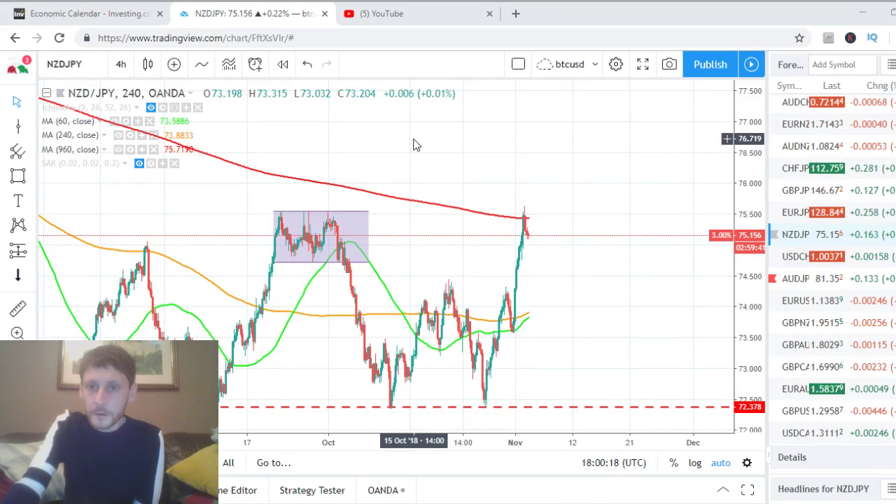
scroll(568, 379, up, 1)
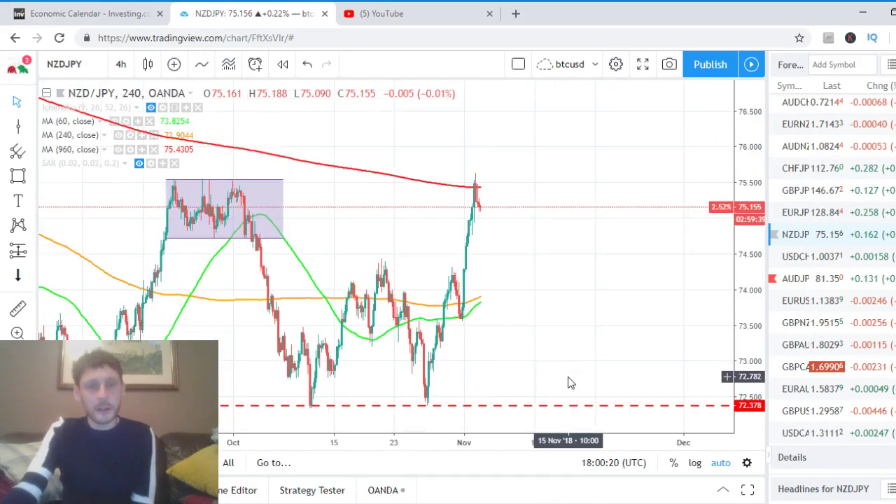
scroll(568, 350, down, 3)
scroll(566, 348, down, 2)
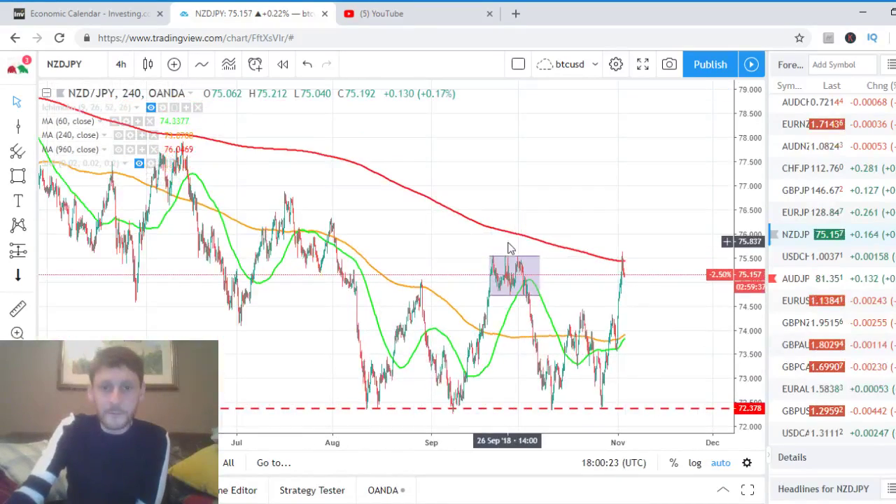
Step: Delete the purple consolidation rectangle and zoom back in
click(505, 268)
key(Delete)
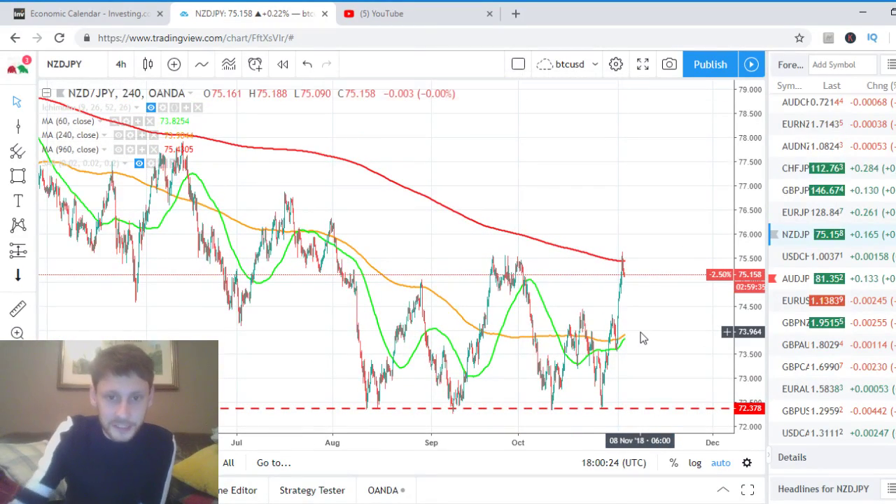
scroll(644, 339, up, 2)
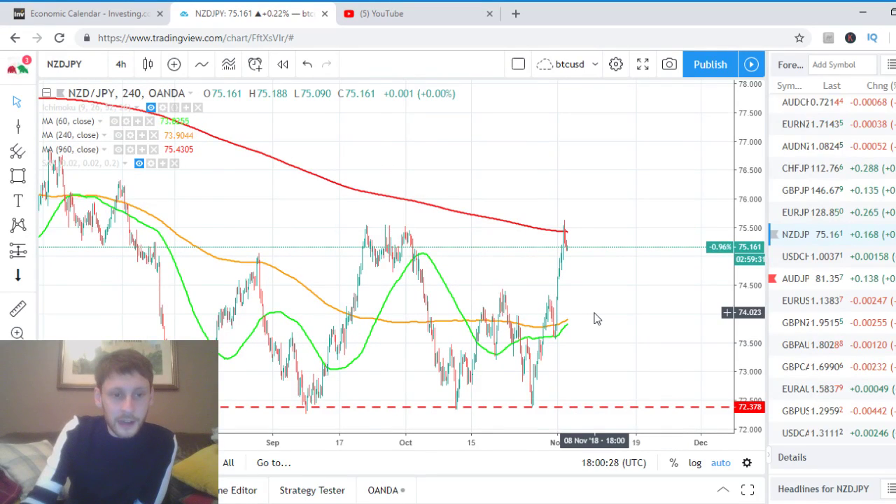
scroll(597, 319, up, 1)
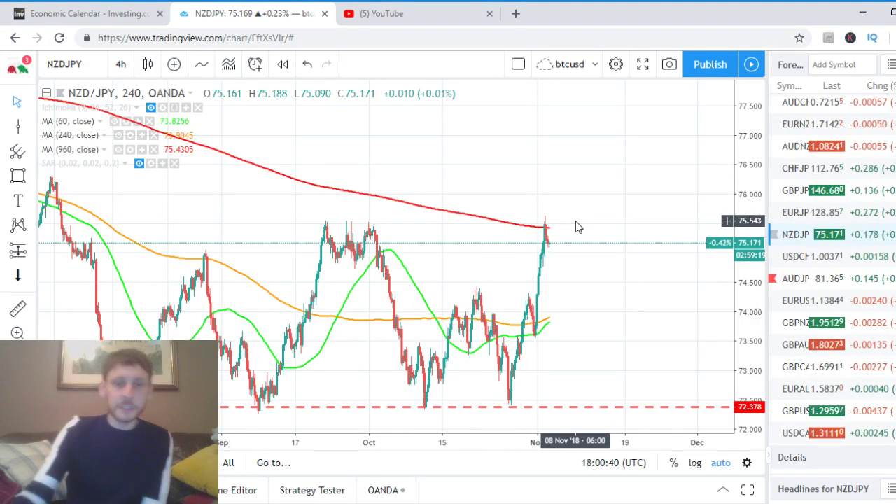
Step: Place a horizontal resistance line at about 75.555 across the recent highs
click(31, 126)
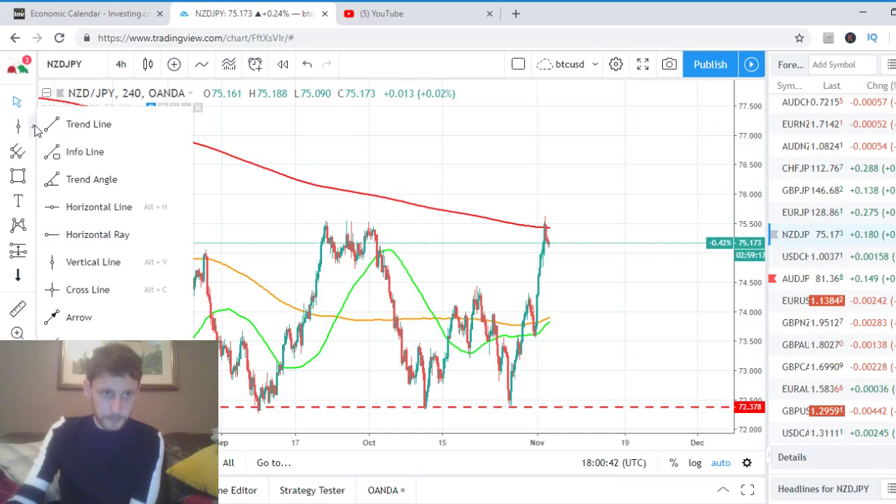
click(80, 206)
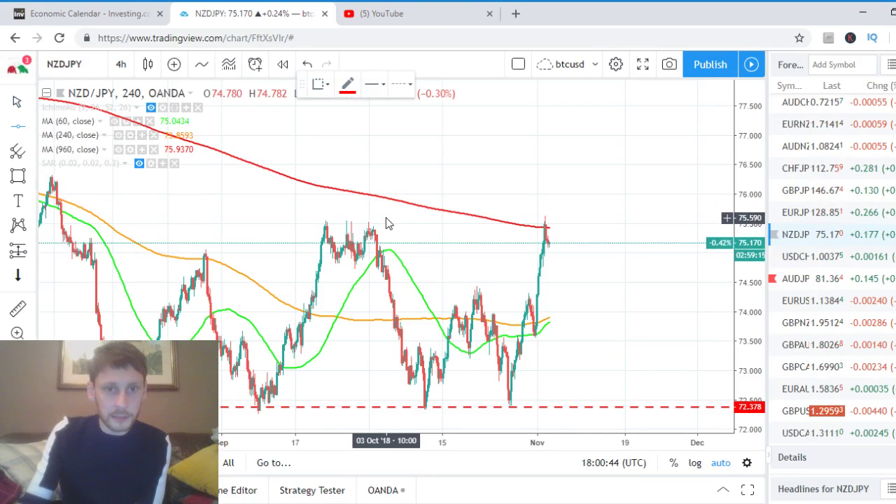
click(385, 220)
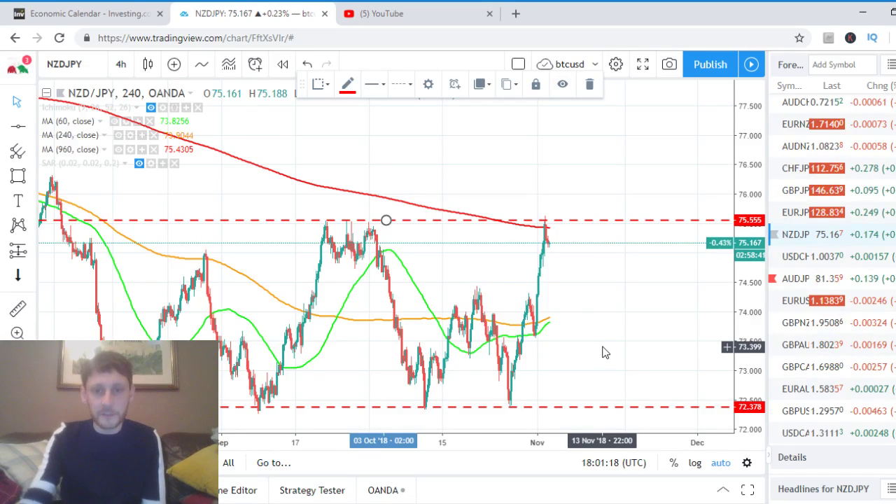
scroll(473, 266, up, 3)
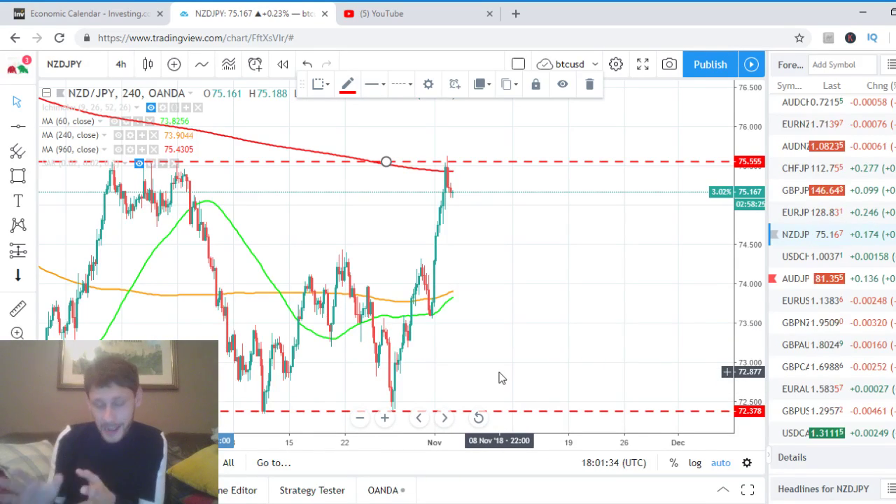
scroll(457, 385, down, 5)
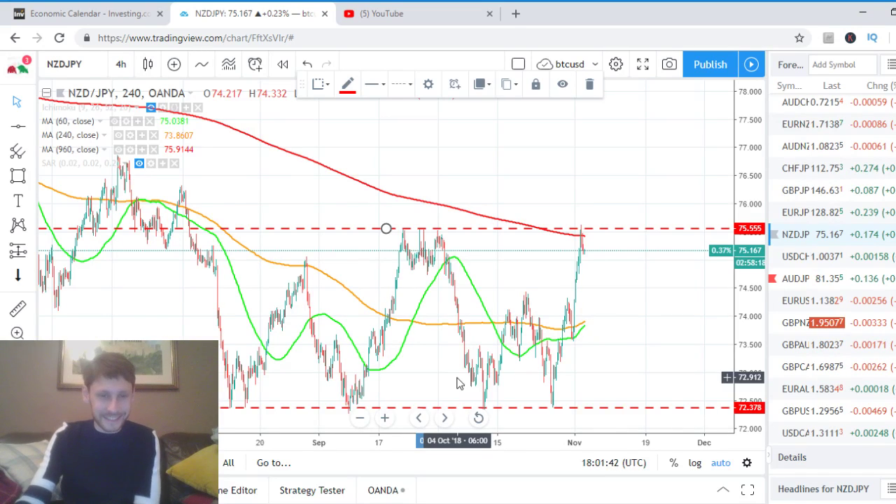
scroll(385, 361, up, 2)
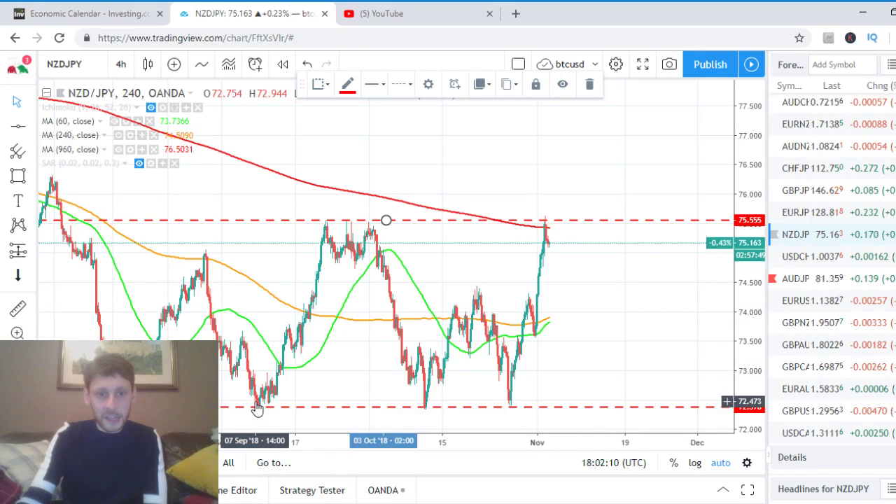
scroll(490, 406, up, 5)
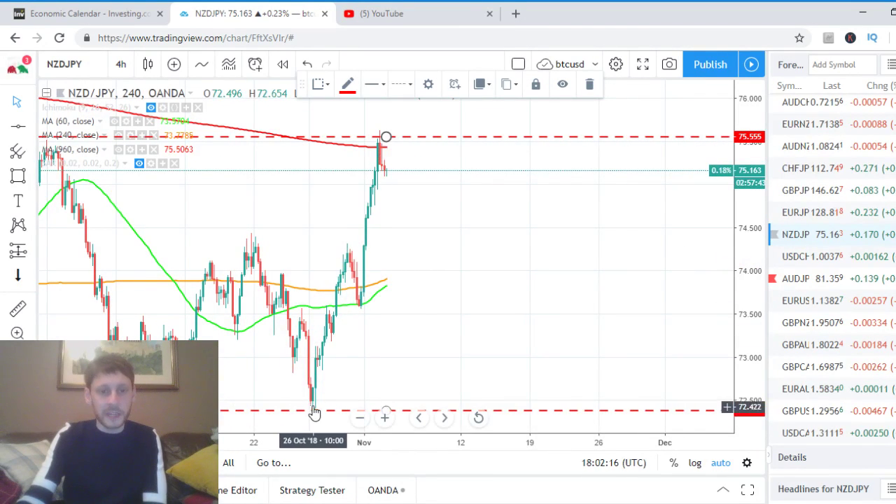
scroll(420, 212, down, 2)
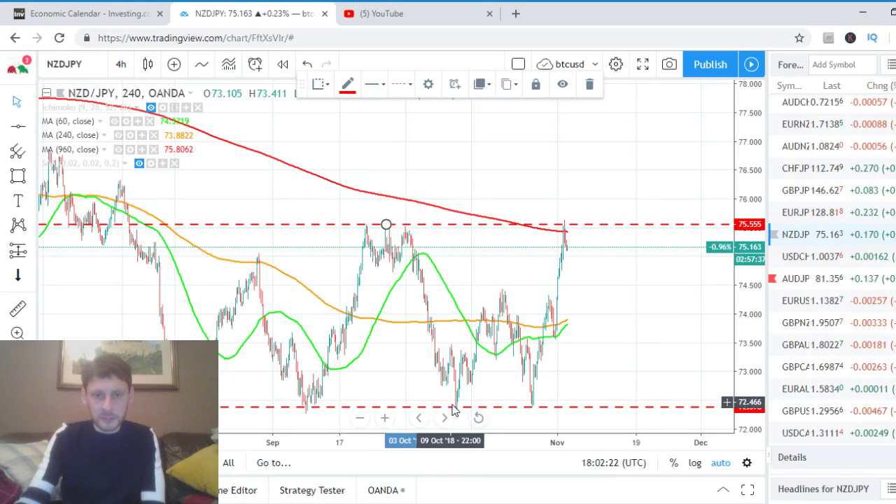
scroll(592, 389, up, 3)
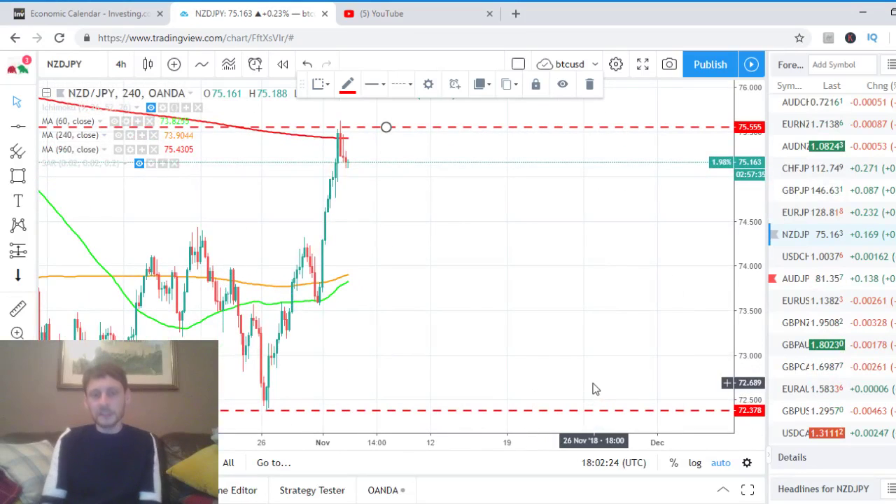
scroll(536, 362, down, 3)
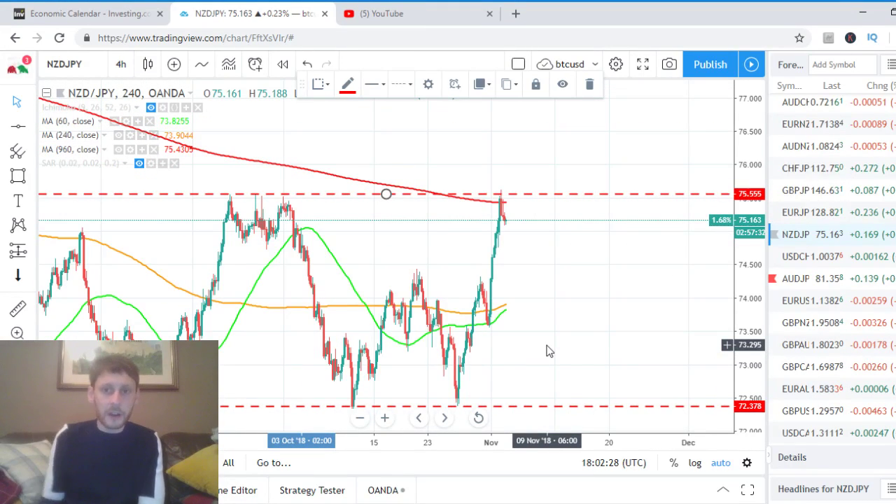
scroll(567, 342, down, 2)
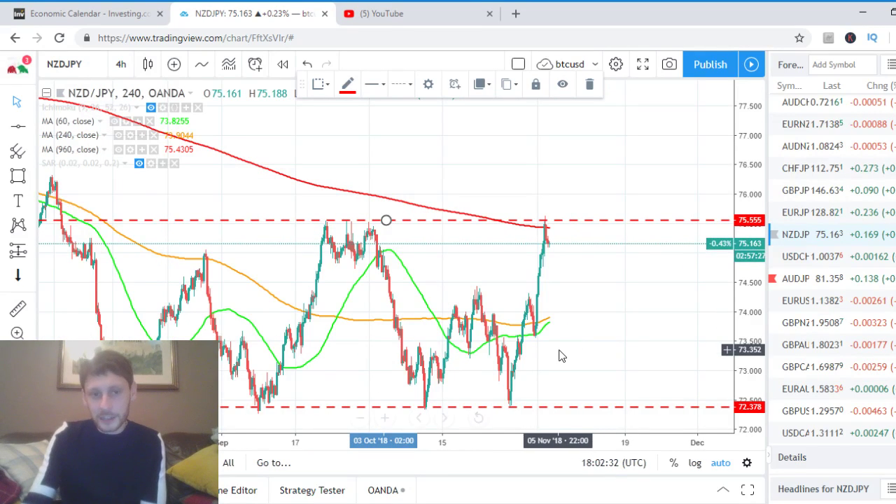
scroll(569, 341, up, 1)
drag(570, 346, 648, 322)
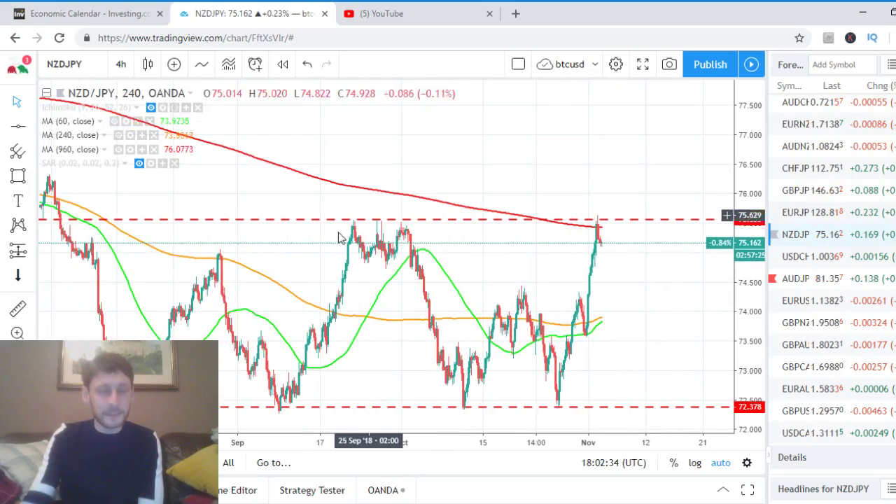
Step: Hide MA 960, MA 240 and MA 60 and show the Ichimoku (9, 26, 52, 26) cloud
click(119, 150)
click(118, 135)
click(115, 122)
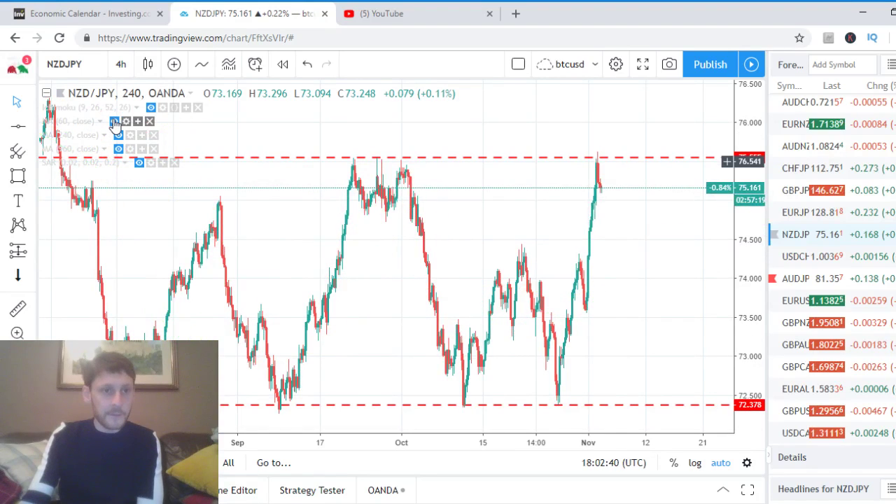
click(150, 108)
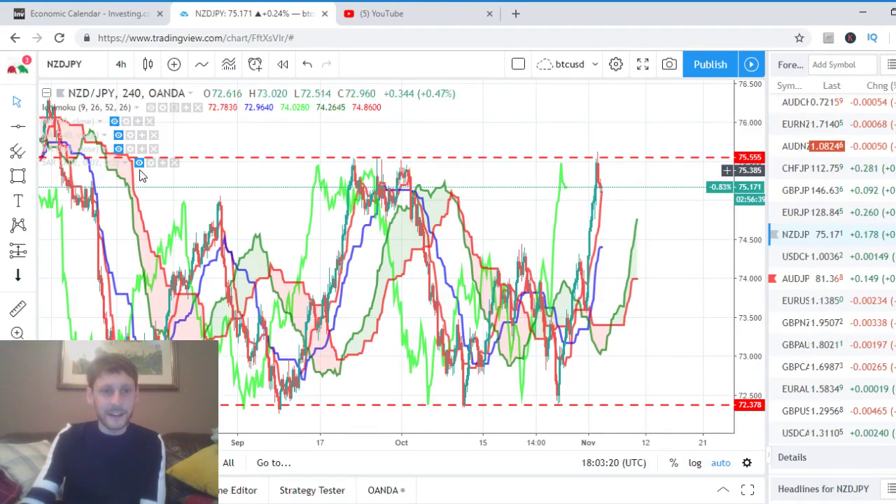
Step: Hide Ichimoku and try adding Stochastic via 'stoch', declining the plan upgrade offer
click(151, 108)
click(201, 63)
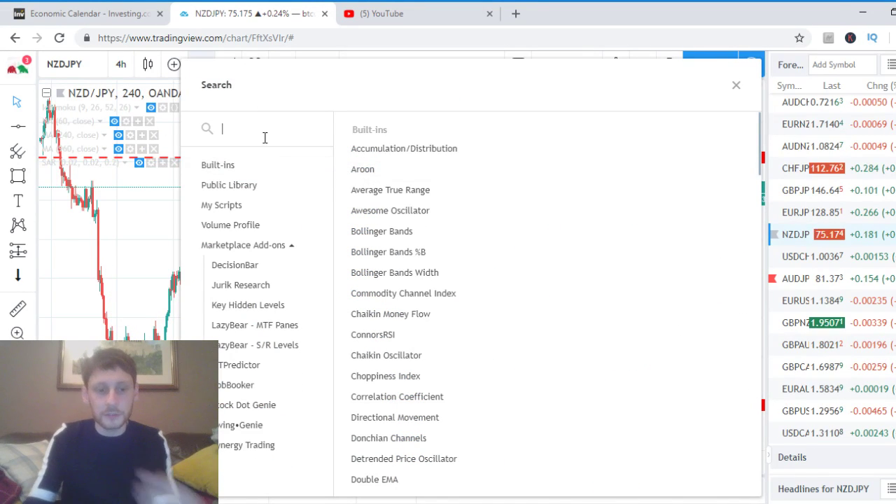
text(stoch)
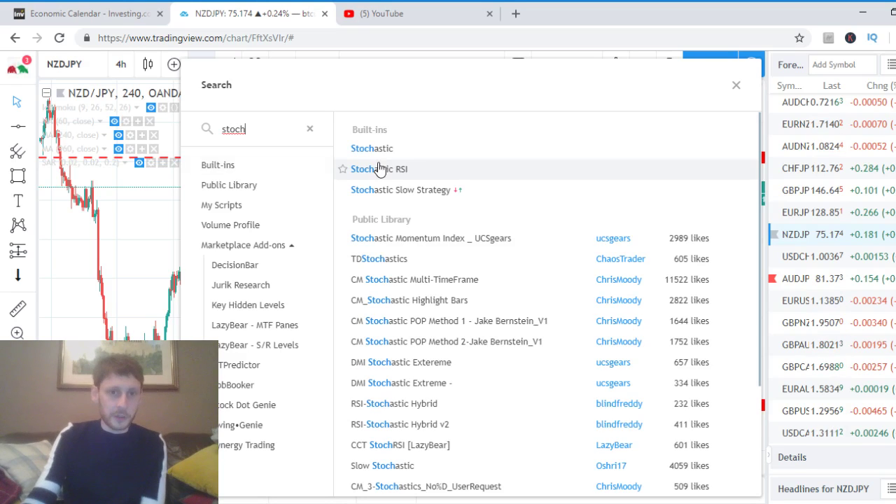
click(377, 151)
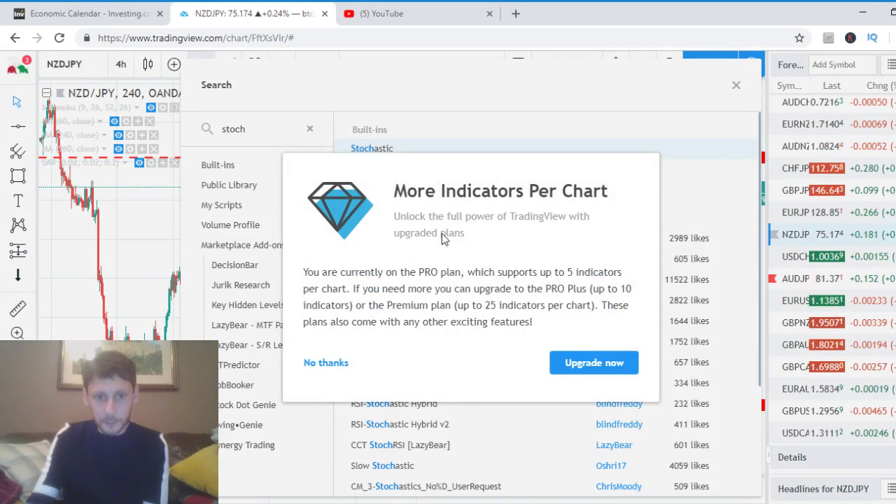
click(341, 363)
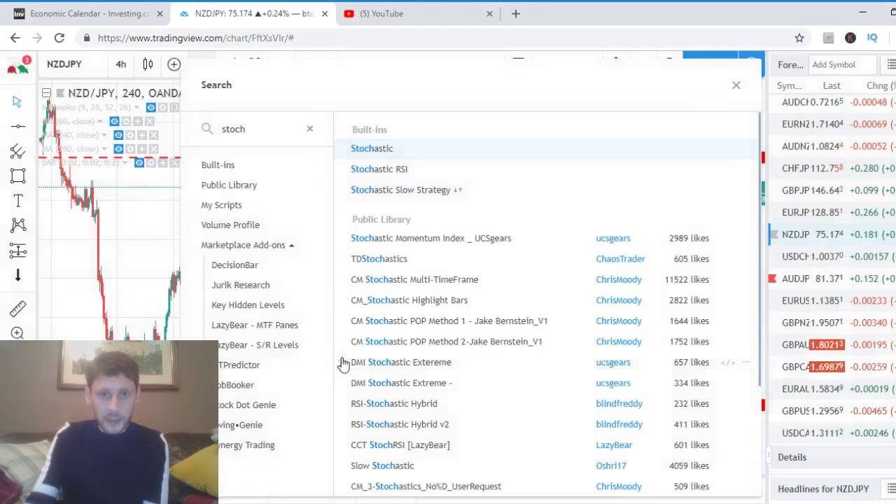
click(737, 87)
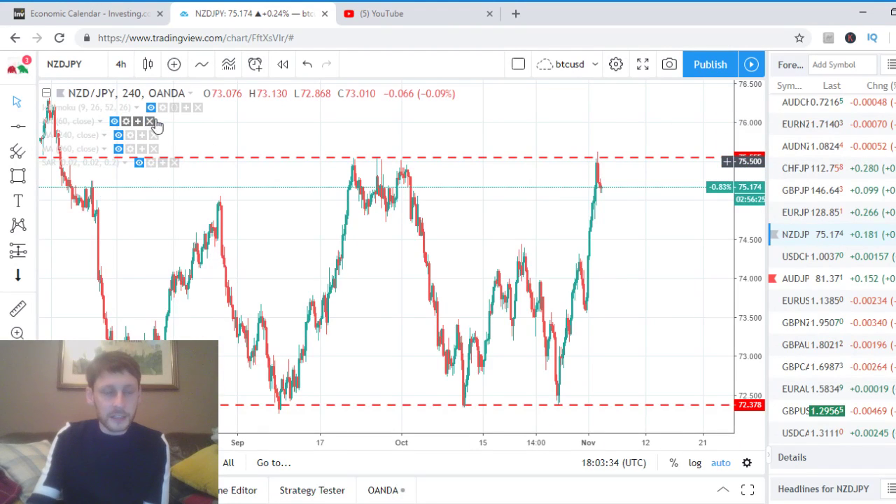
Step: Remove the SAR indicator and add the Stochastic (14, 3, 3) pane
click(174, 162)
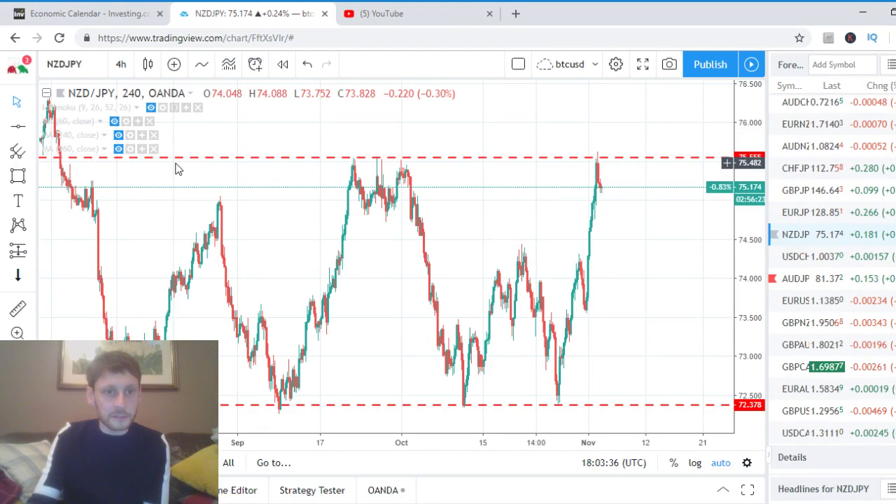
click(202, 63)
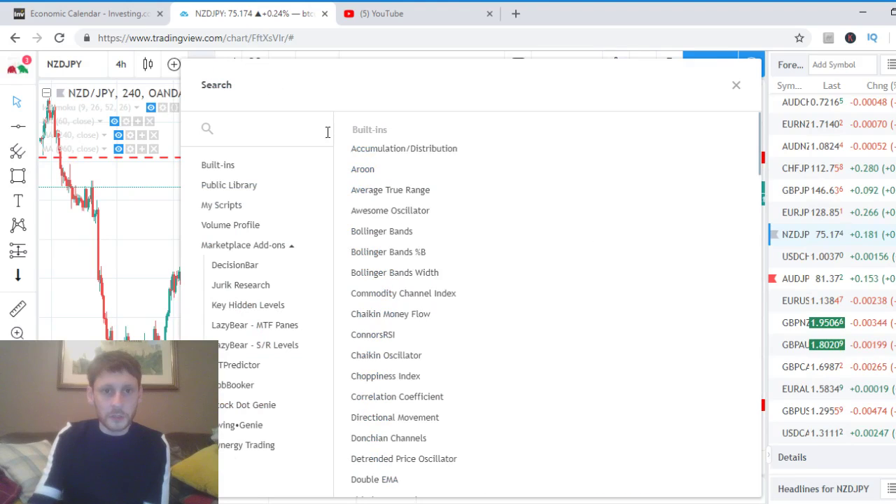
text(s)
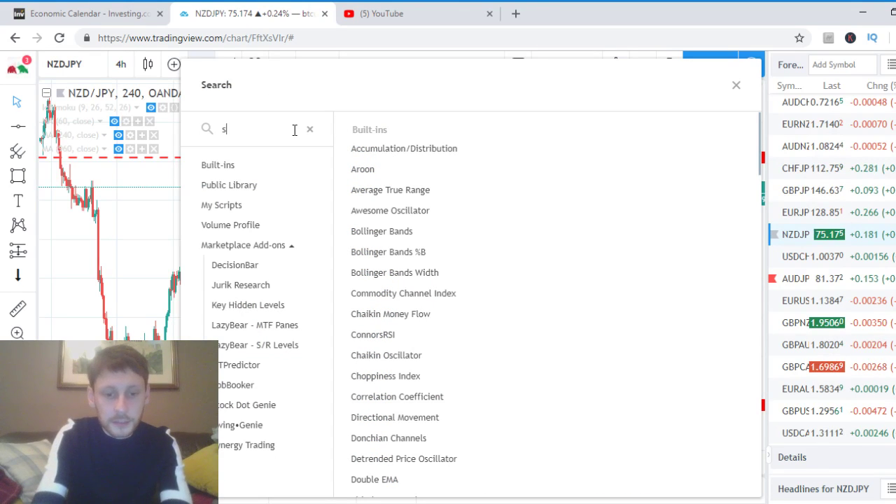
text(toch)
click(393, 151)
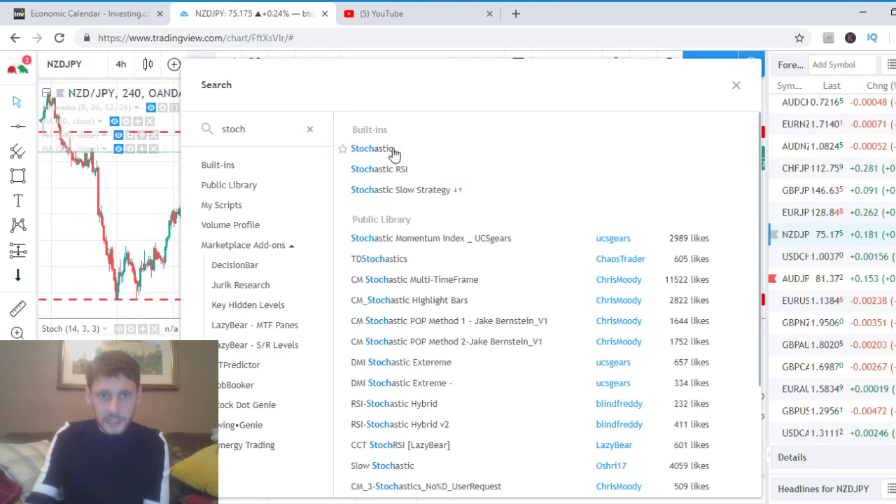
click(143, 195)
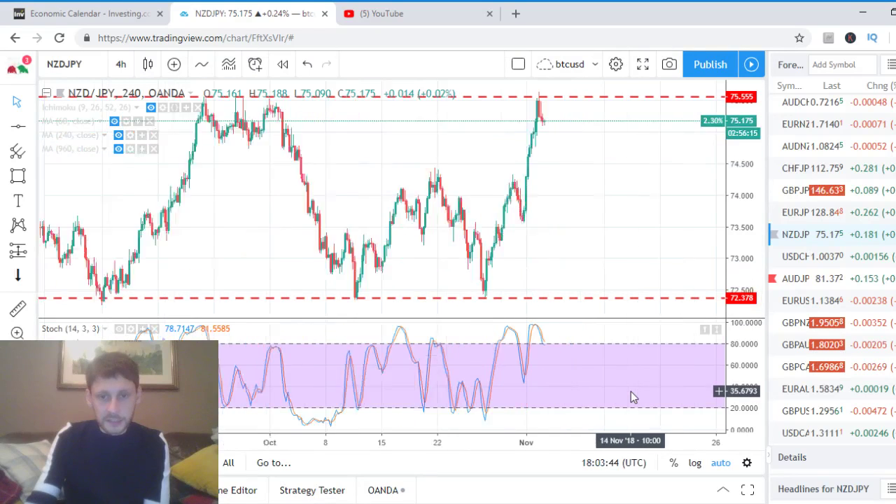
Step: Zoom and pan the NZD/JPY 4-hour chart to the late-October to early-November candles
scroll(626, 391, up, 2)
scroll(490, 361, up, 3)
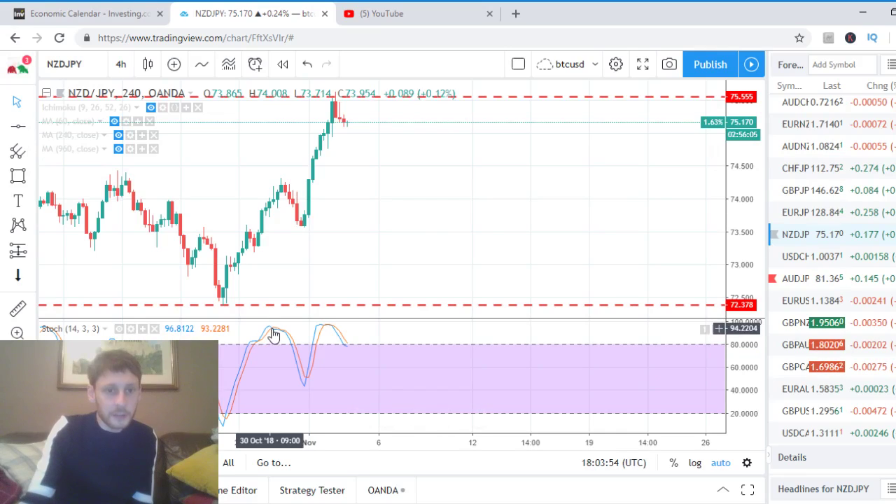
scroll(290, 297, down, 3)
scroll(290, 296, down, 2)
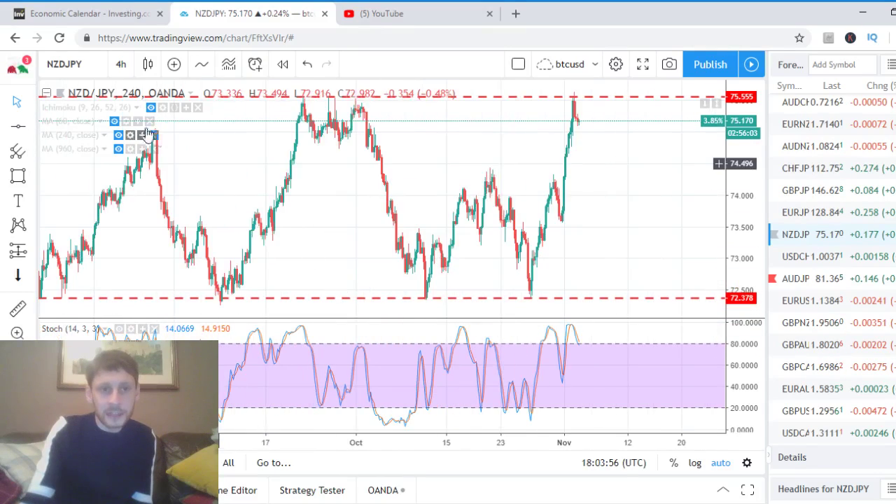
scroll(322, 196, down, 2)
scroll(532, 245, down, 2)
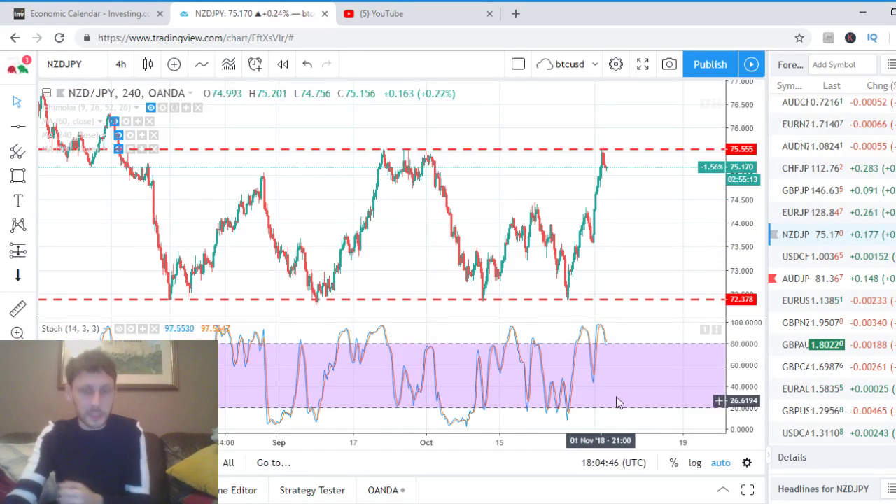
scroll(628, 355, up, 3)
scroll(627, 349, up, 5)
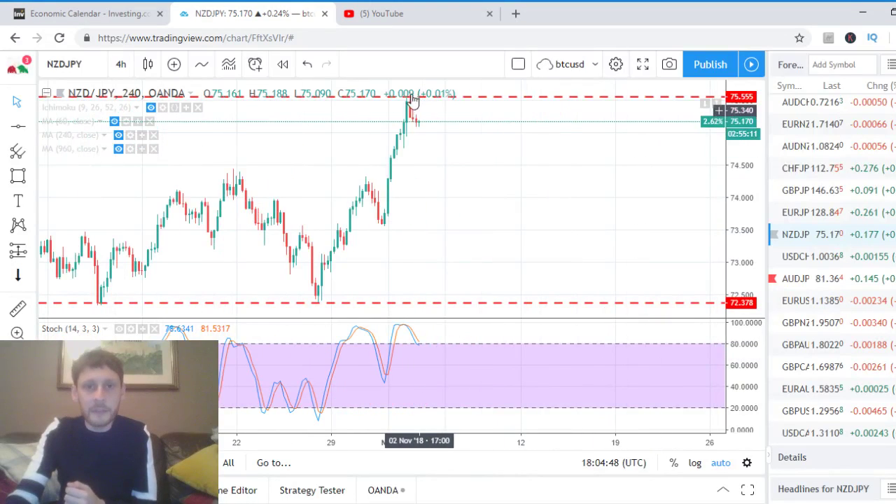
scroll(410, 110, up, 2)
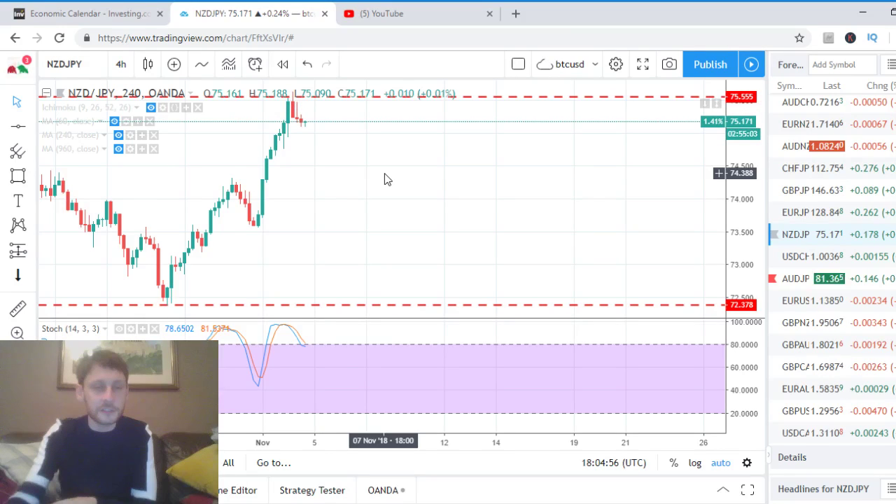
scroll(188, 251, up, 3)
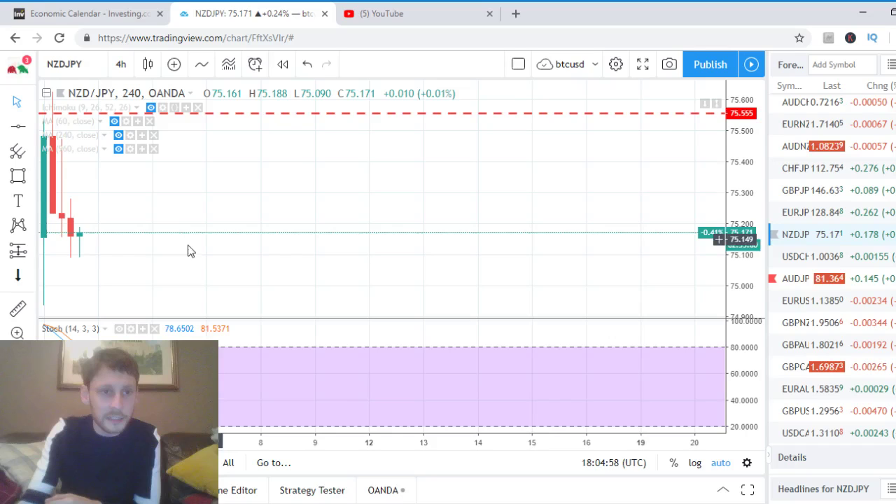
drag(188, 251, 365, 124)
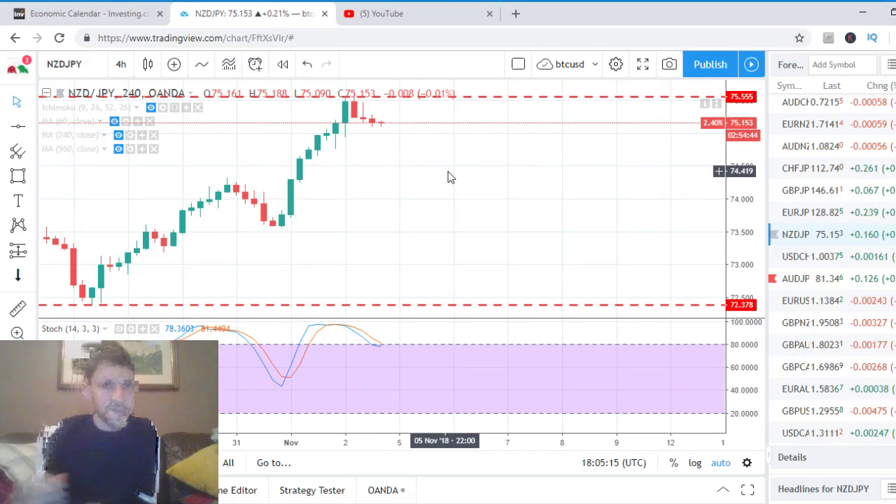
scroll(455, 177, down, 5)
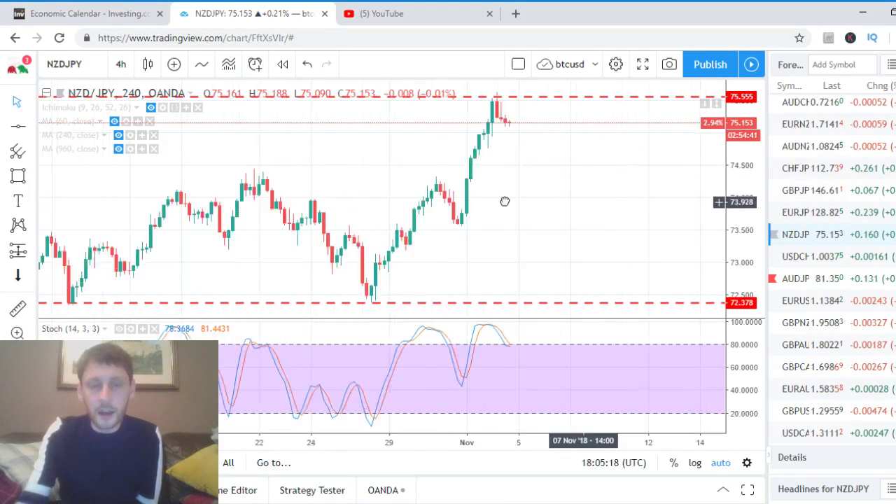
drag(504, 202, 417, 336)
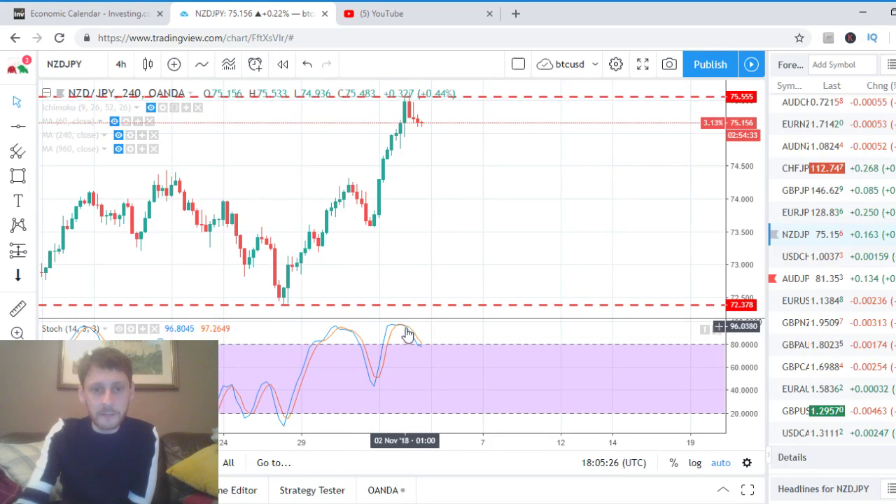
Step: Maximize the price pane to hide Stochastic and zoom out to September–November
double_click(541, 199)
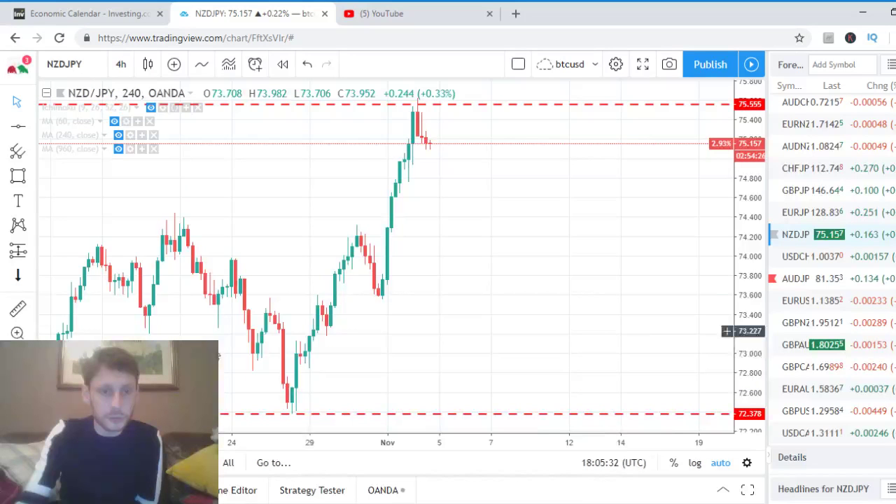
scroll(627, 303, down, 5)
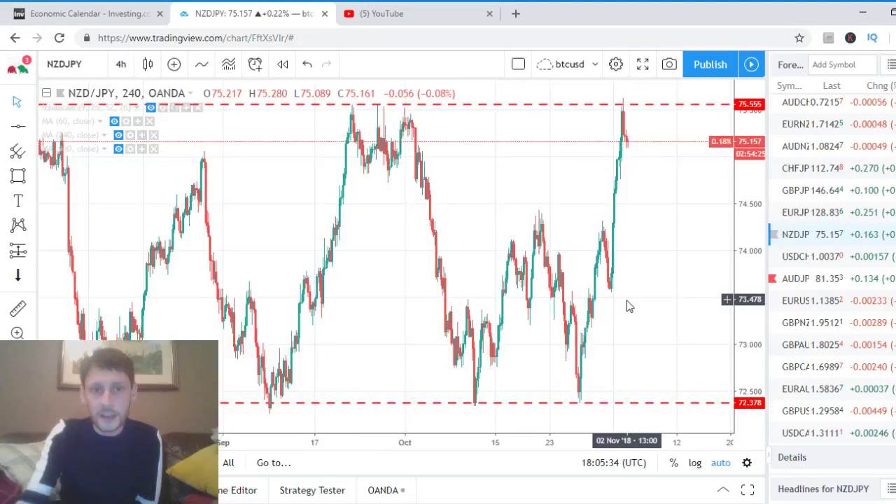
scroll(628, 305, down, 3)
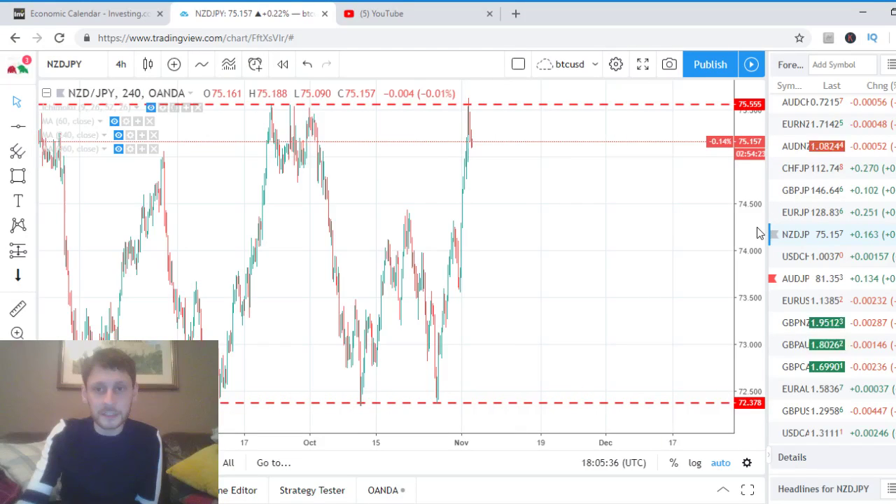
scroll(577, 283, up, 2)
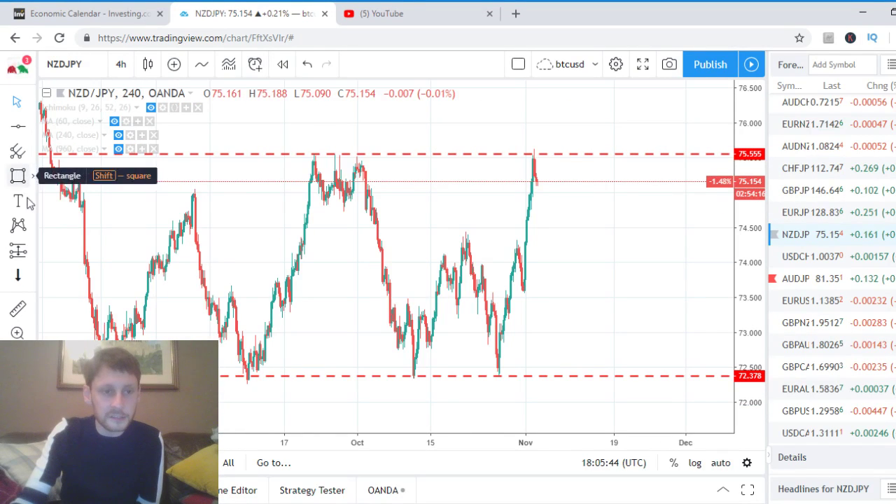
click(33, 251)
Step: Draw a short position at the last candle with stop 75.800 and target 74.102 (reward-to-risk 1.64)
click(75, 279)
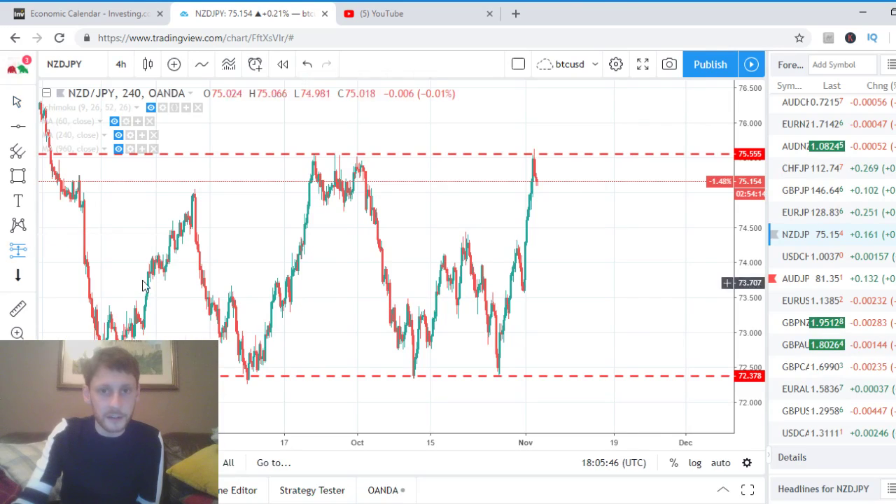
click(538, 183)
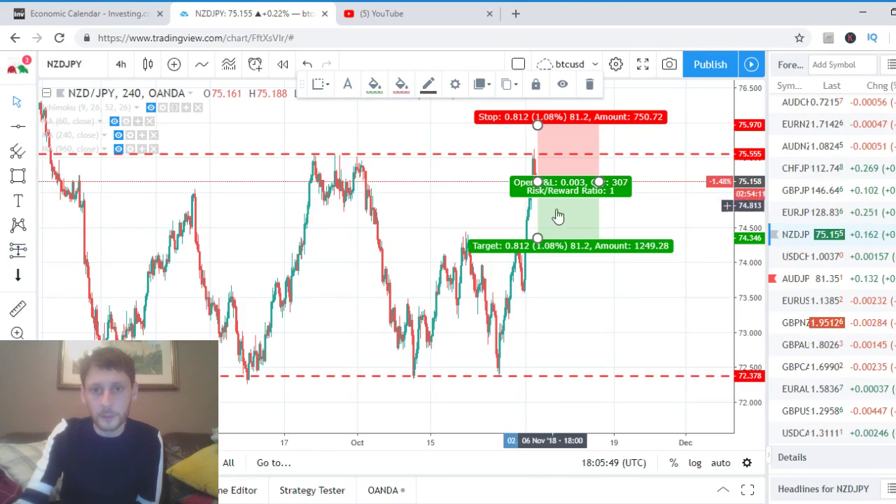
drag(537, 125, 536, 142)
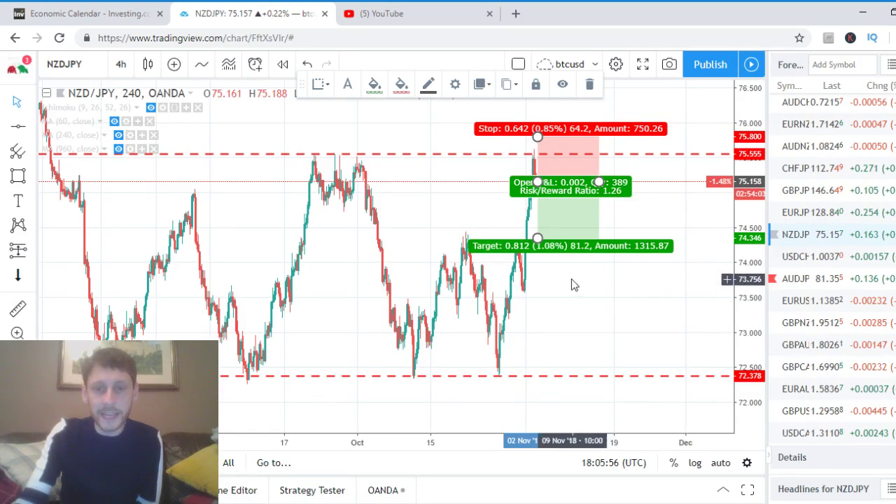
drag(537, 239, 537, 251)
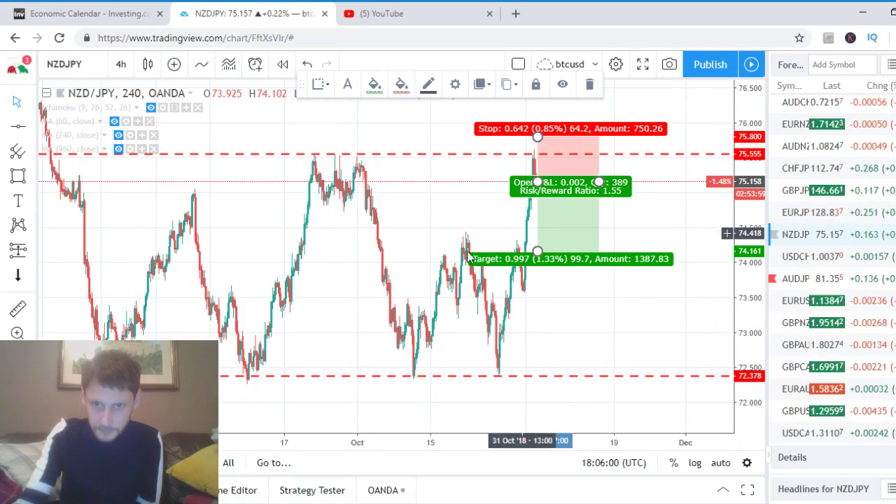
drag(537, 252, 536, 259)
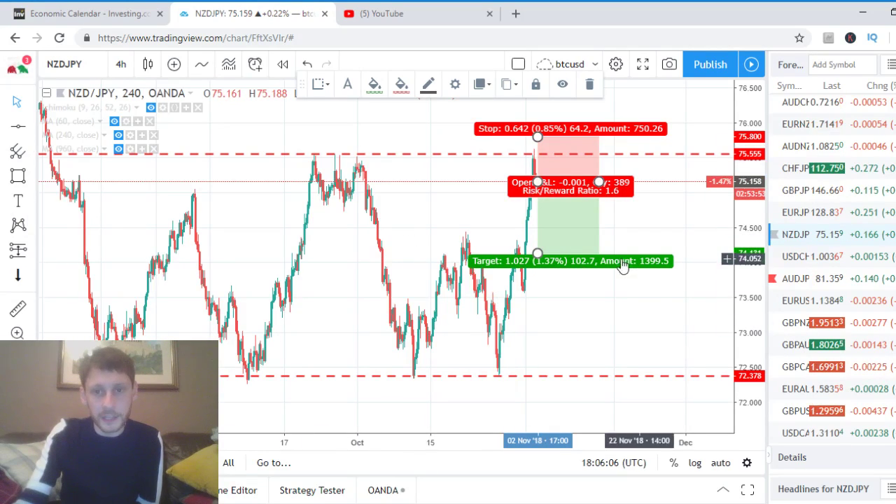
drag(599, 182, 632, 183)
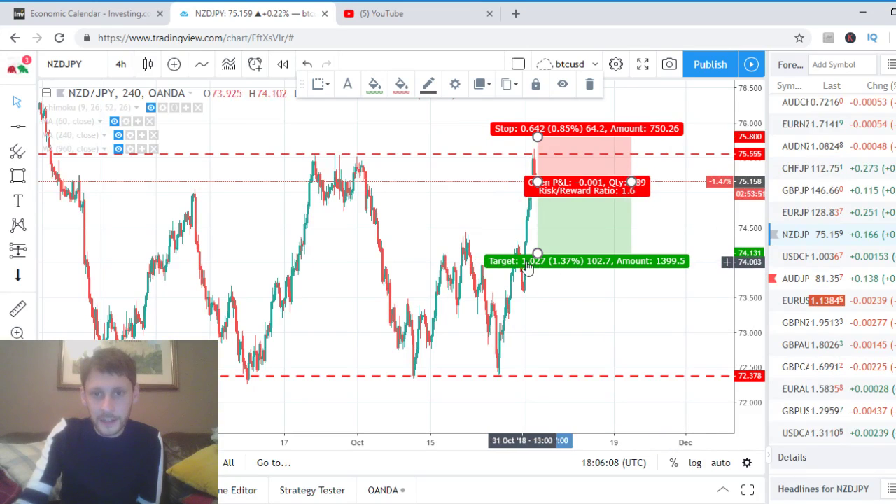
drag(527, 268, 527, 270)
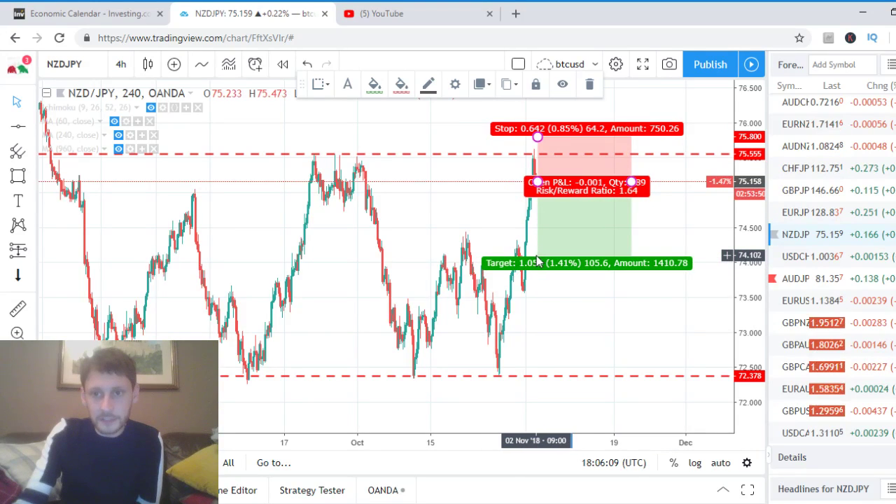
click(663, 343)
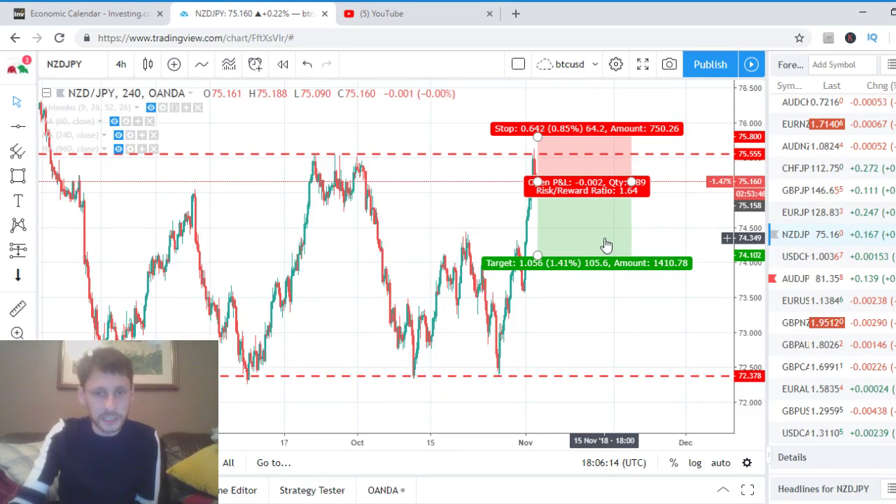
drag(560, 311, 470, 240)
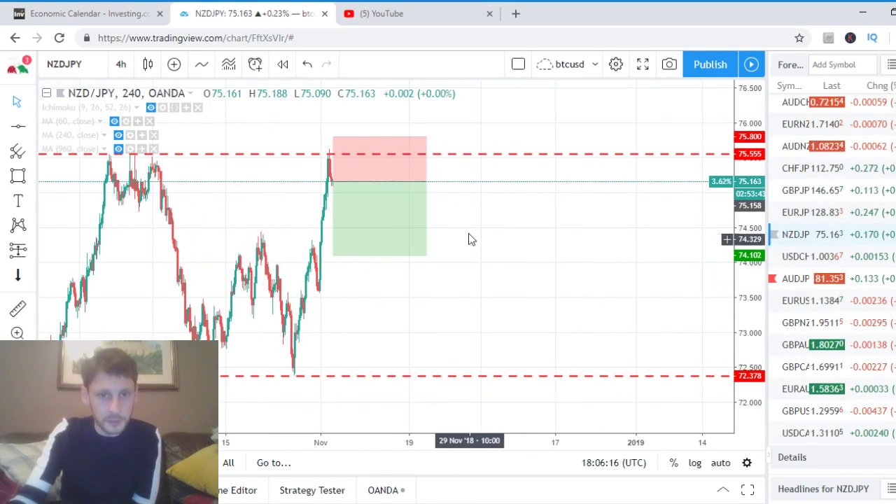
Step: Move the short's target to 72.591 for reward-to-risk 4, extend it right, then delete it
mouse_move(374, 256)
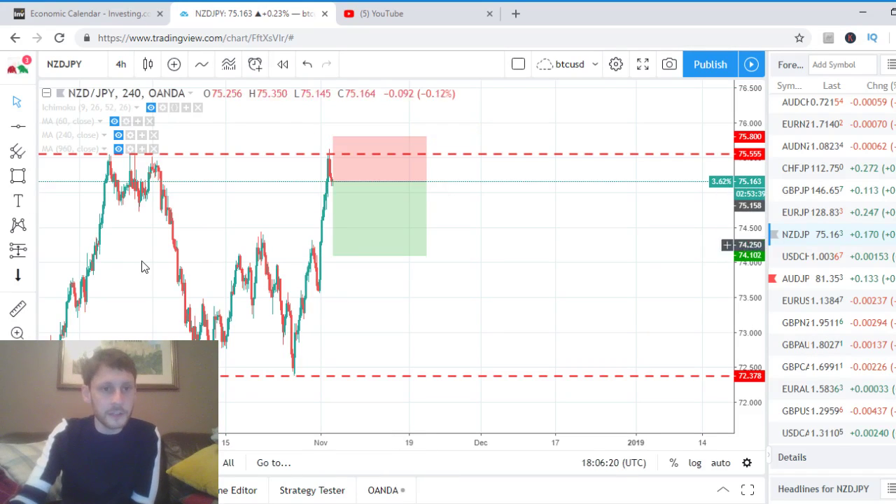
mouse_move(334, 259)
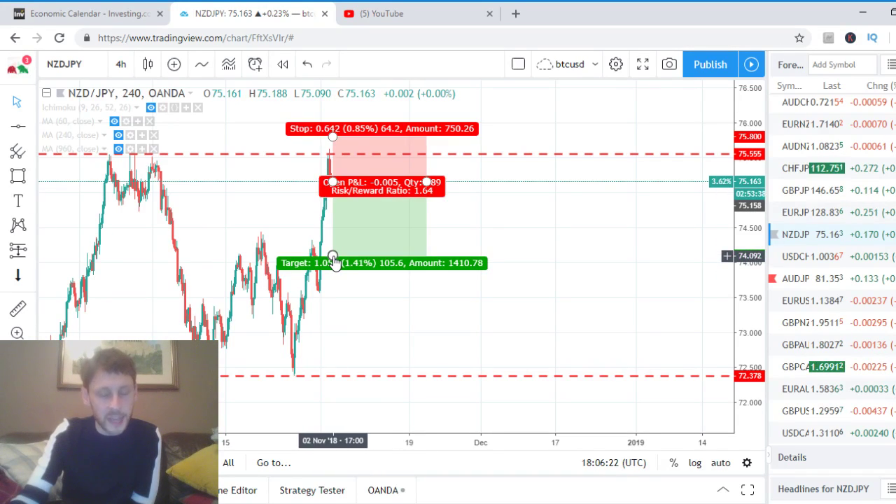
drag(334, 257, 333, 366)
drag(426, 183, 633, 201)
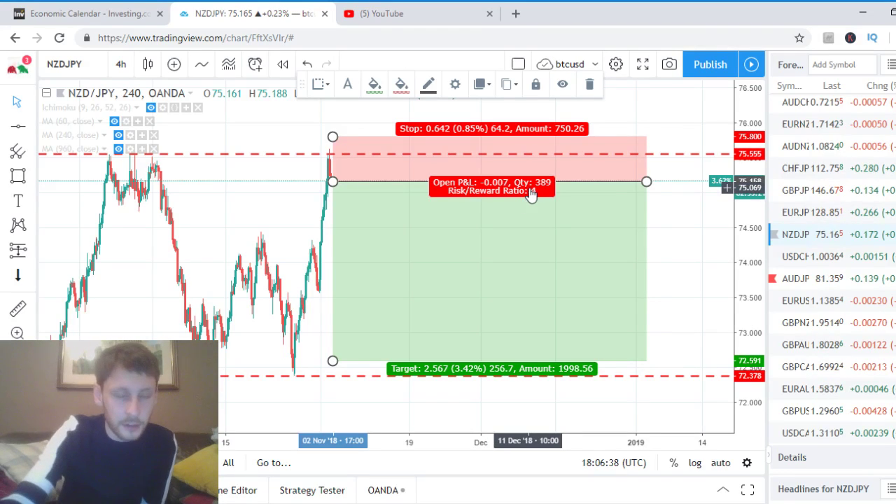
key(Delete)
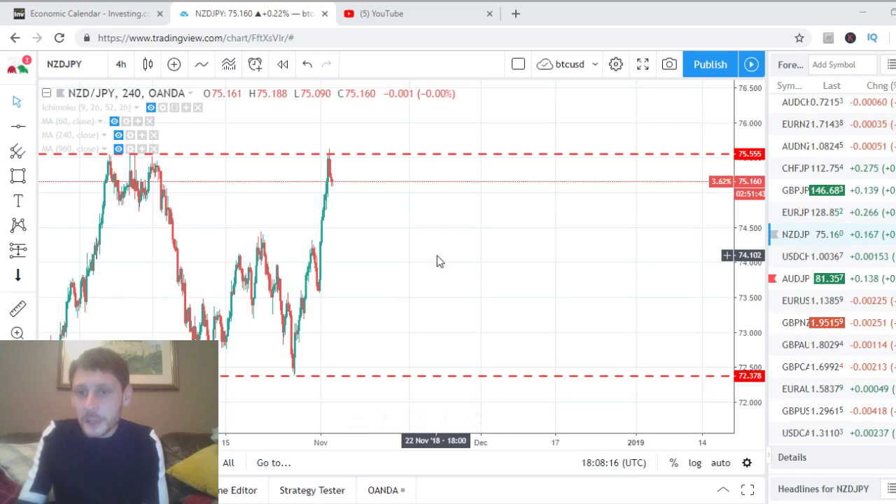
click(121, 64)
click(156, 220)
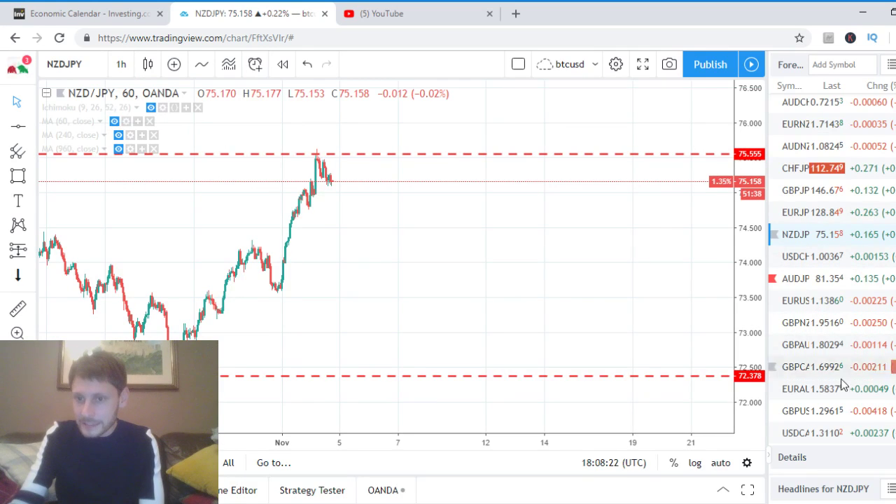
click(855, 343)
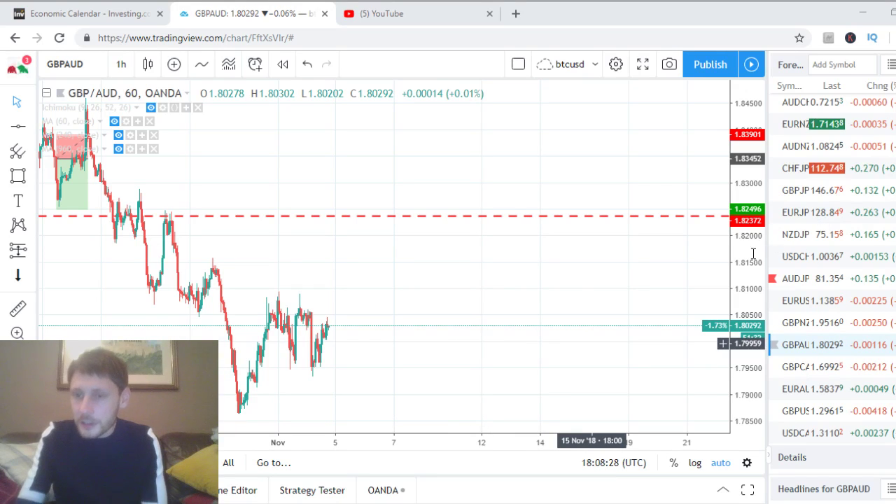
Step: Delete the Long Position risk/reward drawing and pan back to earlier October candles
drag(381, 320, 432, 284)
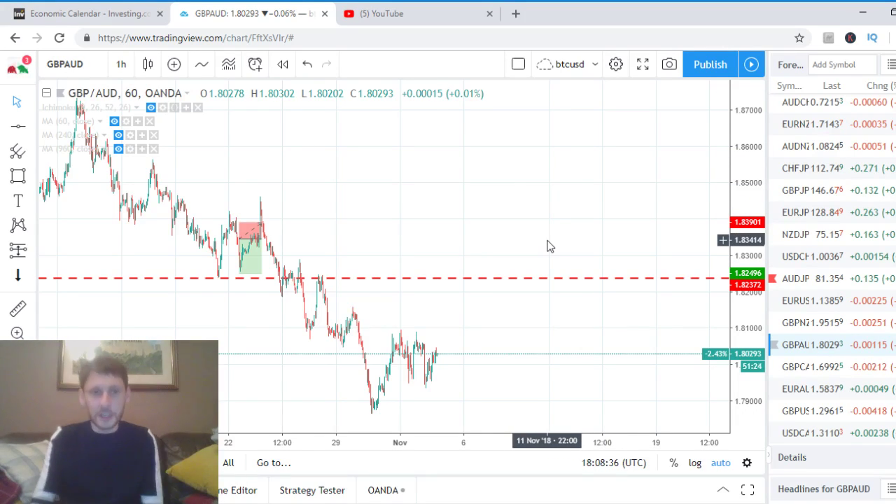
click(246, 240)
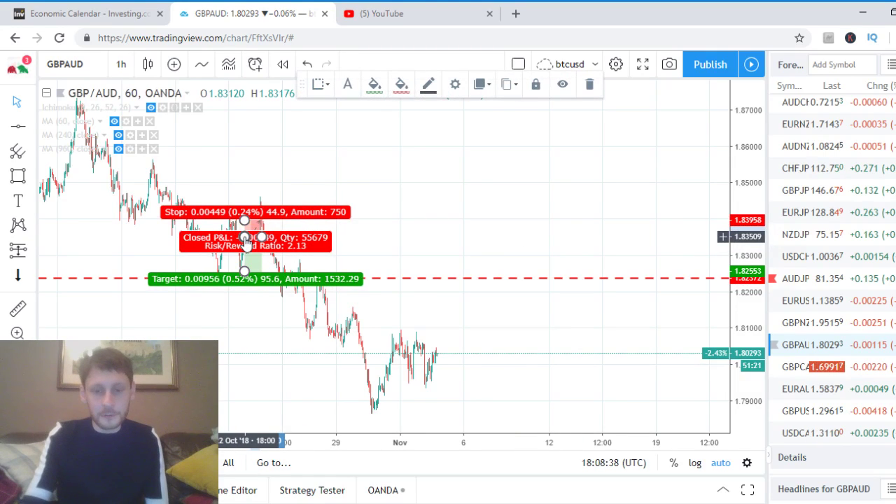
key(Delete)
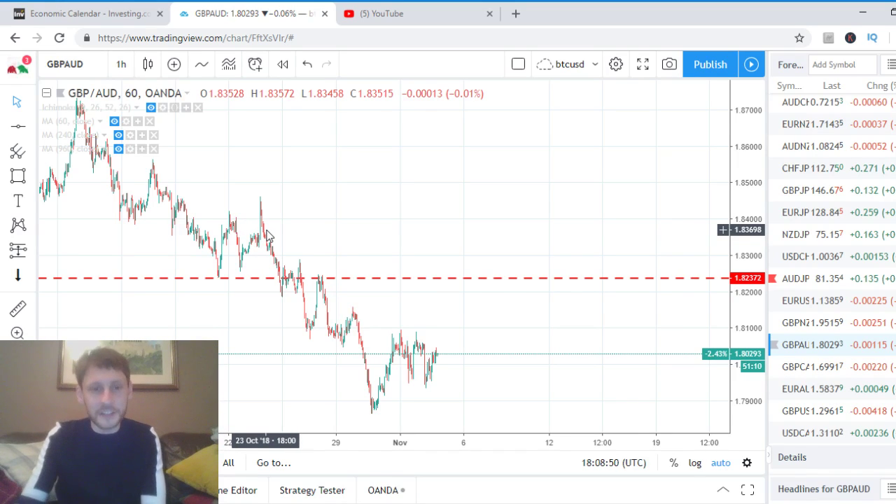
drag(384, 238, 502, 230)
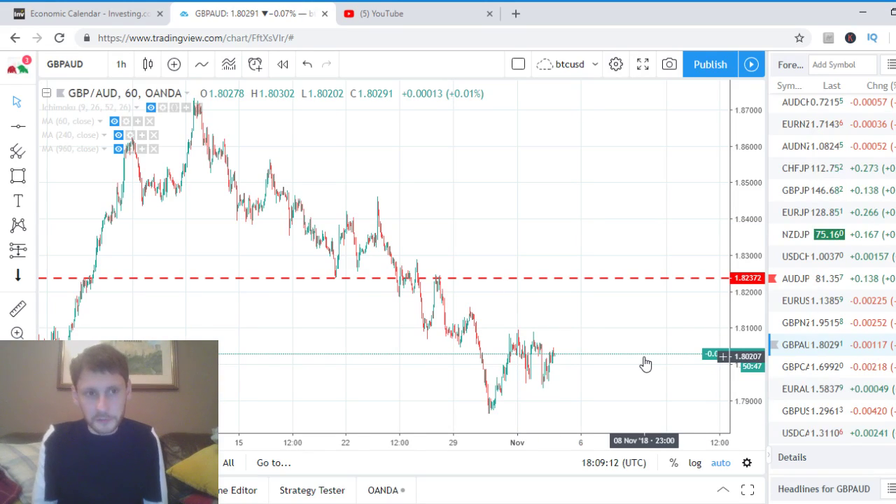
Step: Delete the red dashed horizontal line at 1.82372 and zoom out to show Sep–Nov
click(536, 282)
key(Delete)
scroll(573, 275, down, 5)
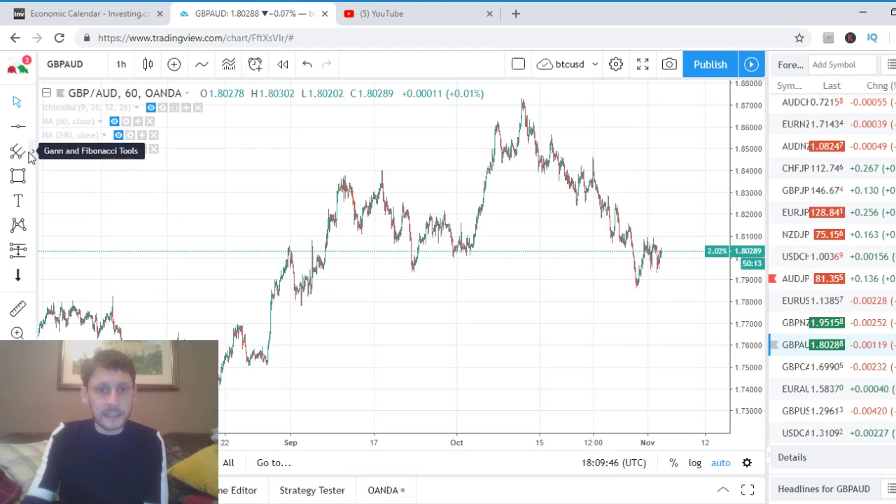
Step: Draw a green rectangle zone across the chart around the 1.80 price level
click(32, 176)
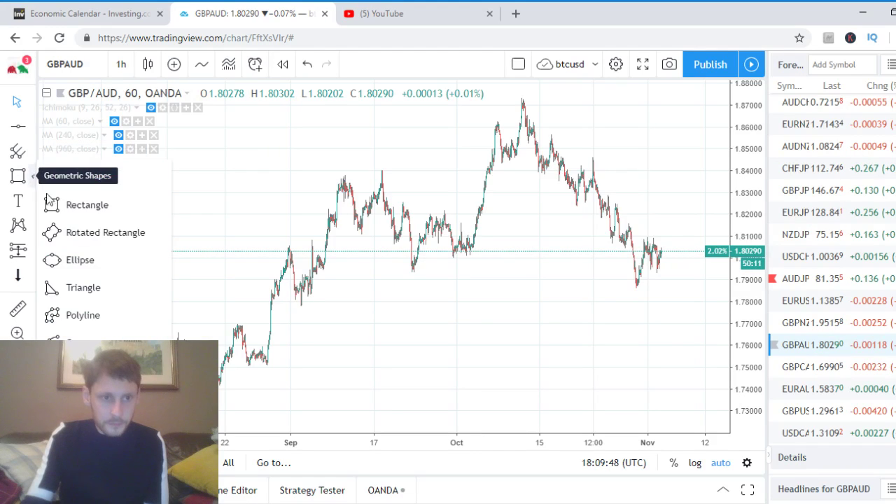
click(84, 204)
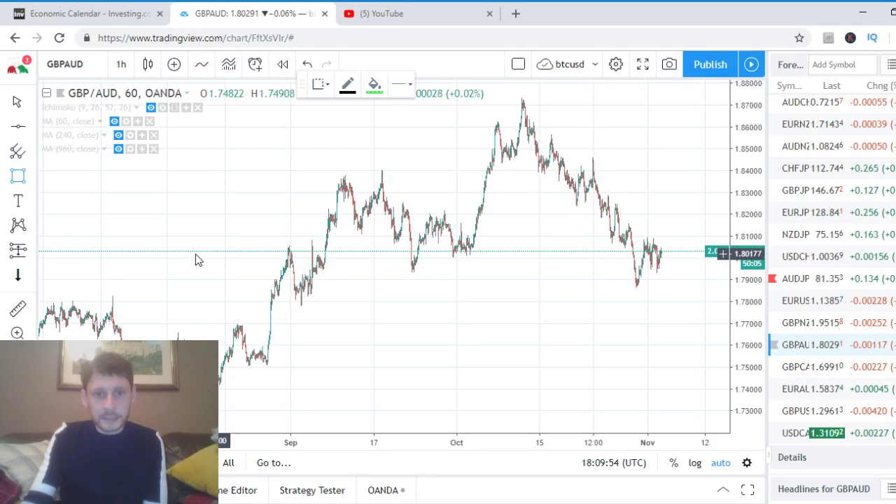
mouse_move(185, 260)
mouse_down()
mouse_move(714, 275)
mouse_move(695, 273)
mouse_move(712, 274)
mouse_move(696, 250)
mouse_up()
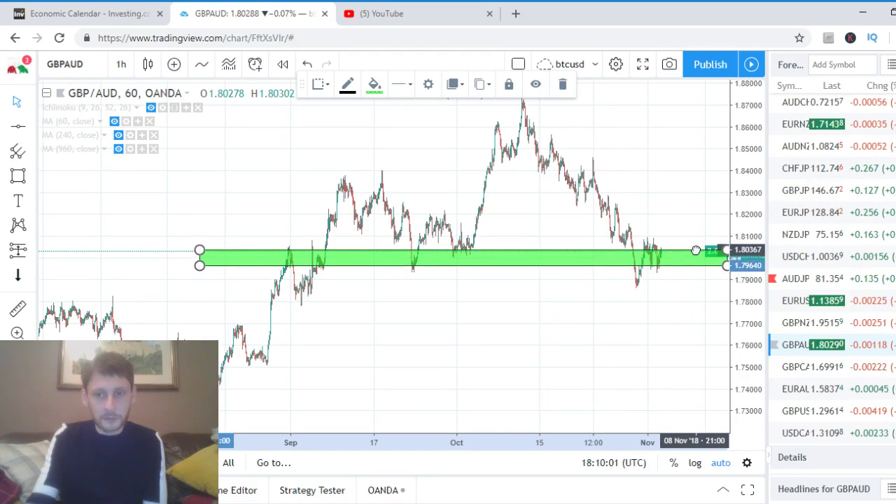
click(657, 313)
Step: Shift the green zone slightly to the right and readjust the chart zoom
scroll(607, 358, up, 2)
click(588, 280)
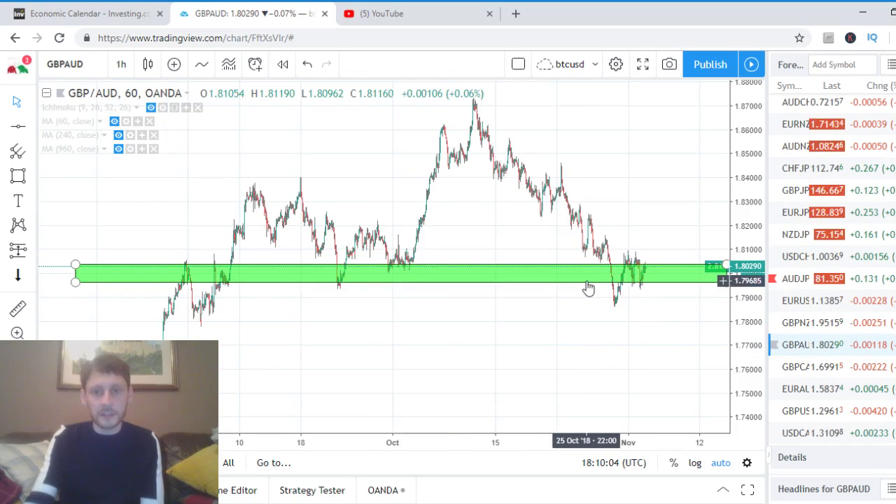
drag(592, 281, 609, 281)
click(588, 348)
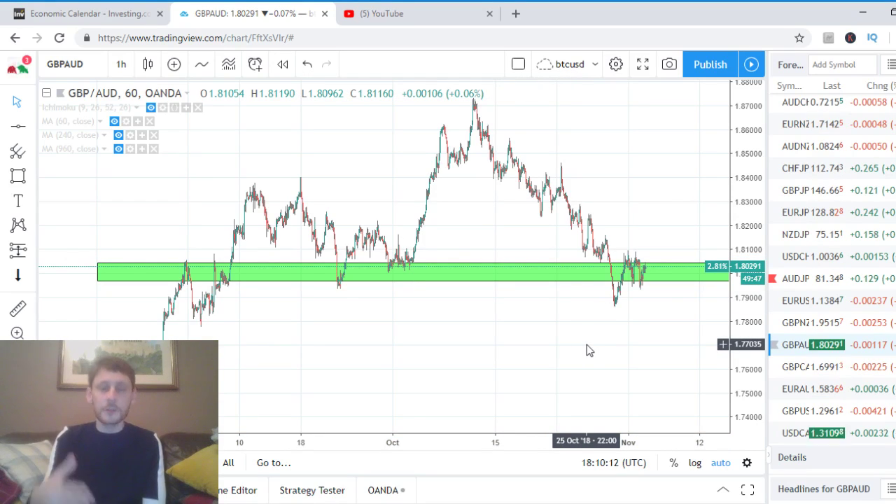
scroll(587, 350, up, 3)
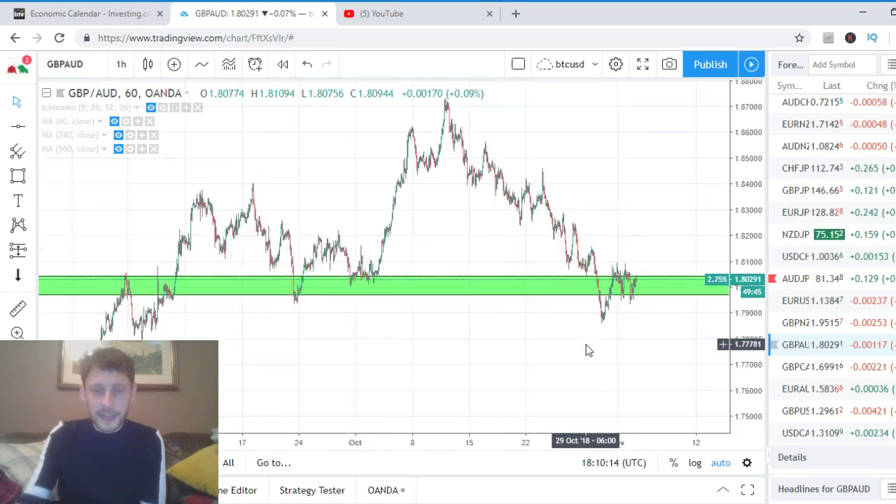
scroll(587, 350, down, 2)
scroll(239, 303, down, 1)
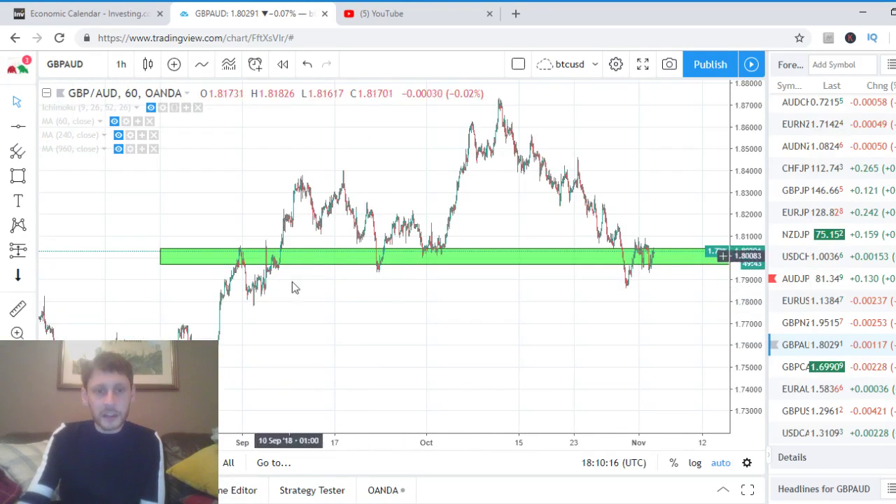
scroll(294, 286, up, 3)
scroll(632, 359, up, 3)
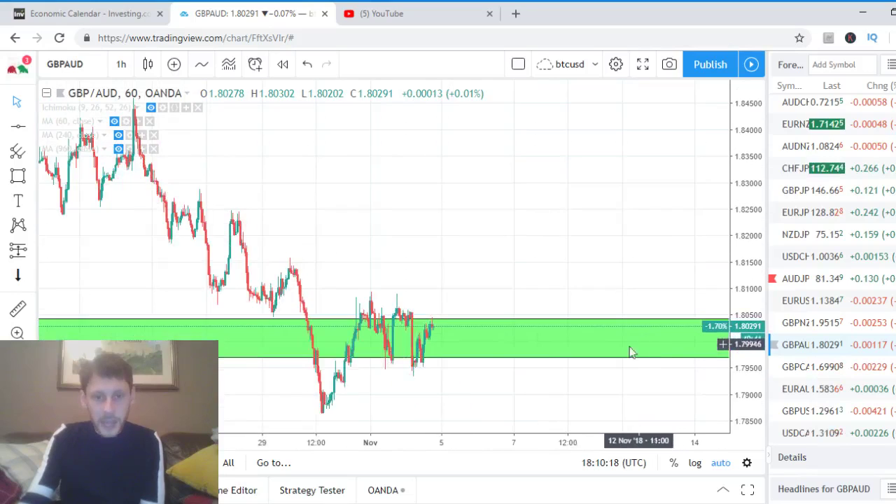
scroll(525, 354, up, 2)
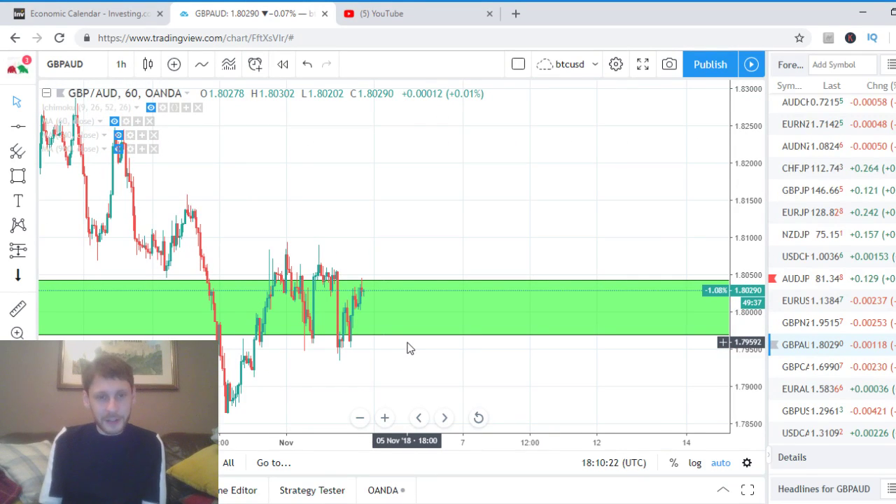
scroll(414, 350, down, 2)
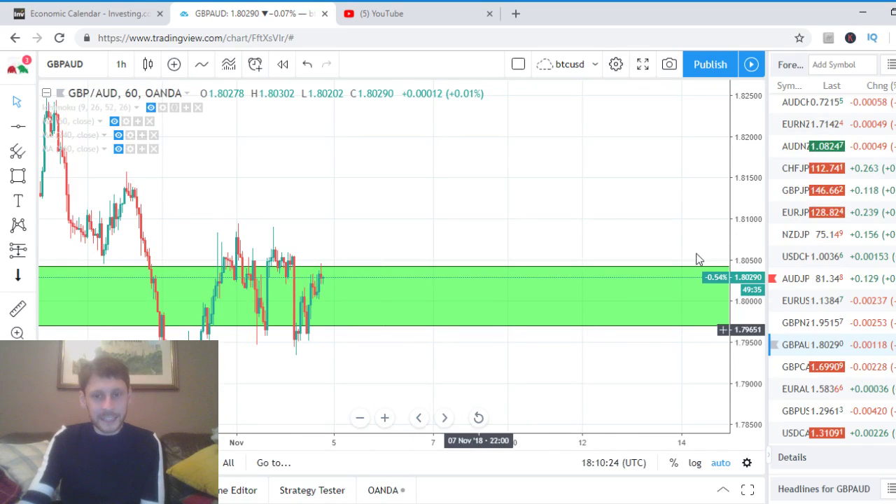
Step: Add a horizontal support line at 1.79518 after compressing the price scale and panning back
drag(753, 194, 755, 280)
drag(270, 180, 504, 184)
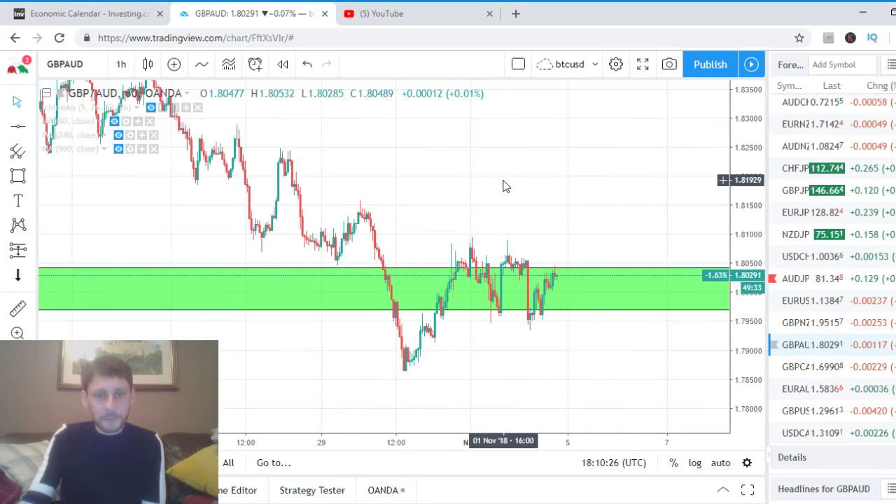
click(33, 127)
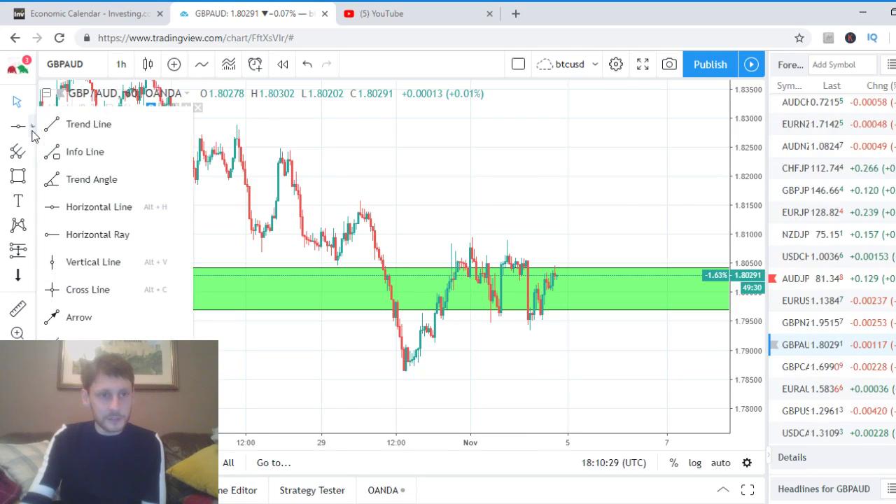
click(86, 218)
click(534, 321)
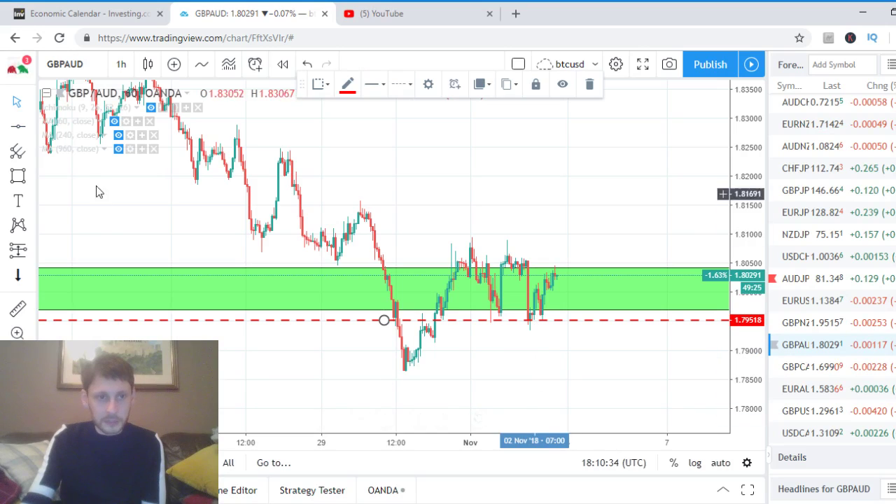
Step: Delete the green zone rectangle from the chart
click(580, 273)
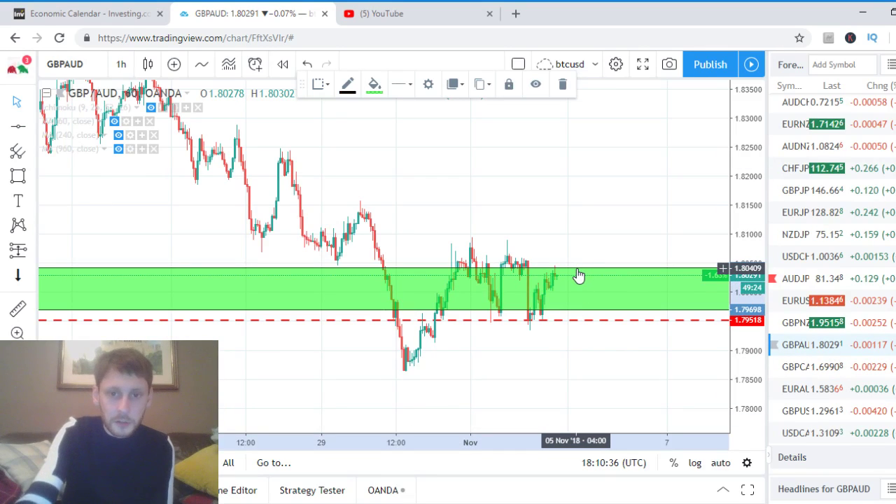
key(Delete)
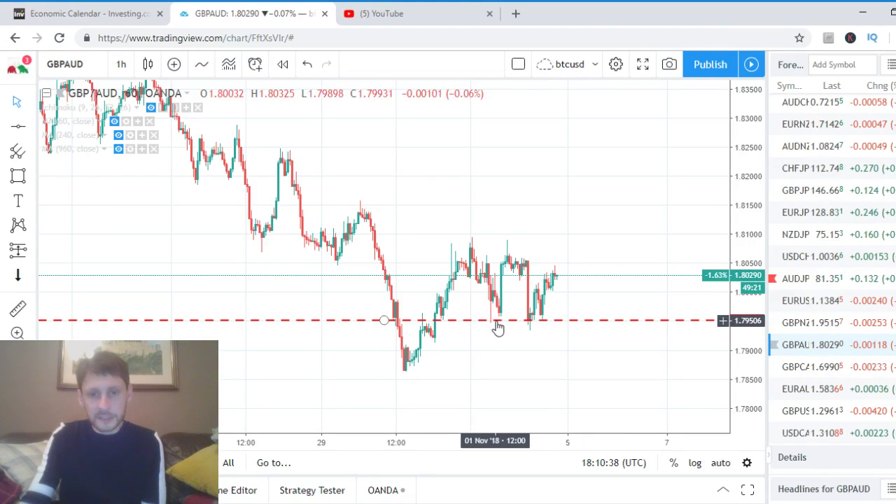
click(32, 127)
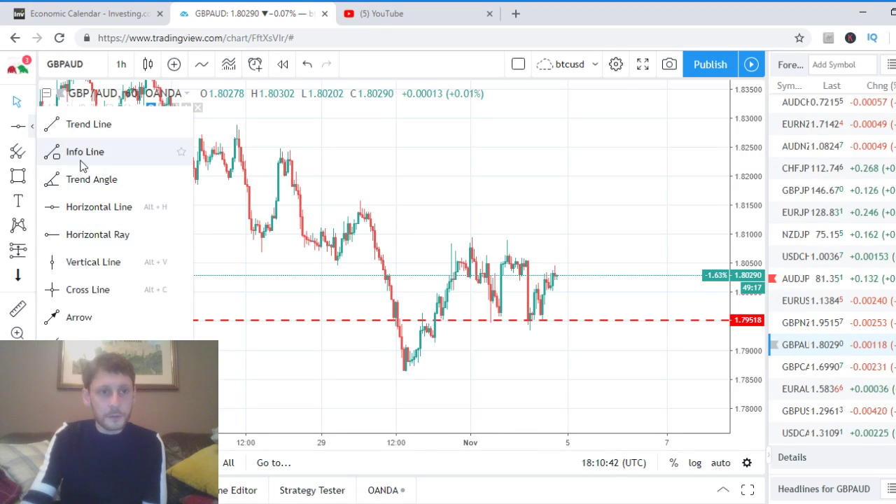
Step: Draw a descending trendline from the late-October high to near 1.791, below the 1.79518 support
click(85, 128)
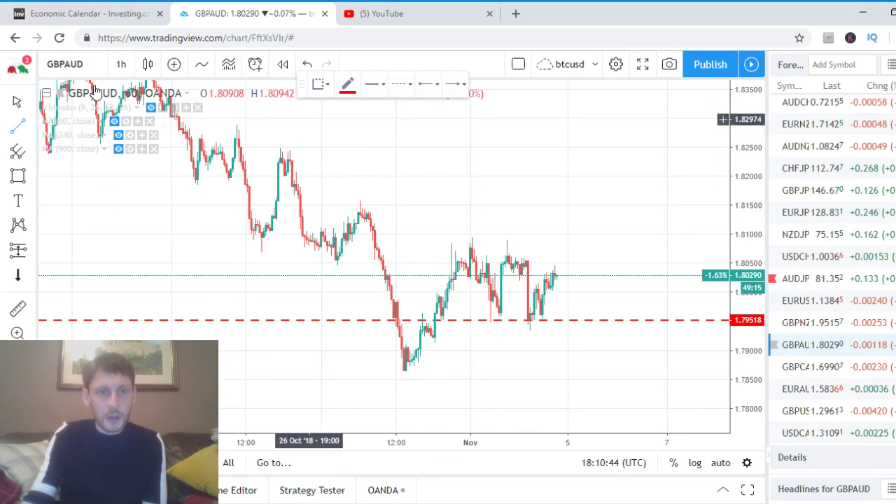
scroll(749, 301, down, 2)
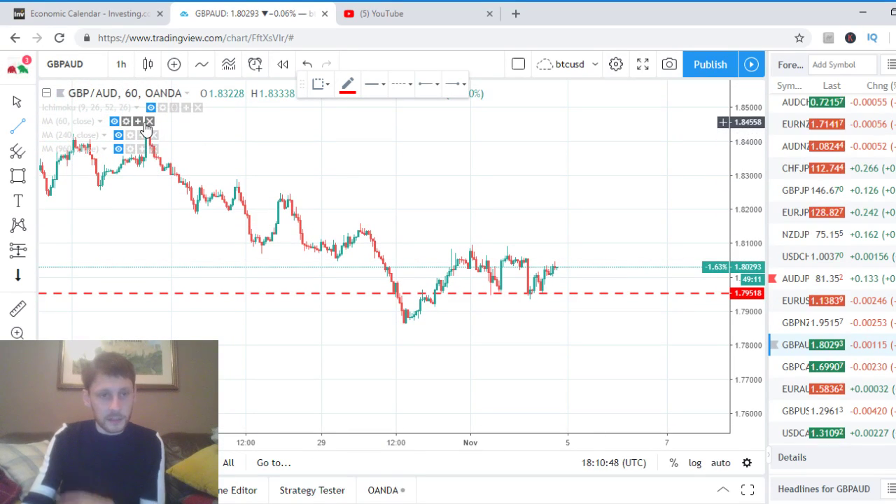
click(237, 181)
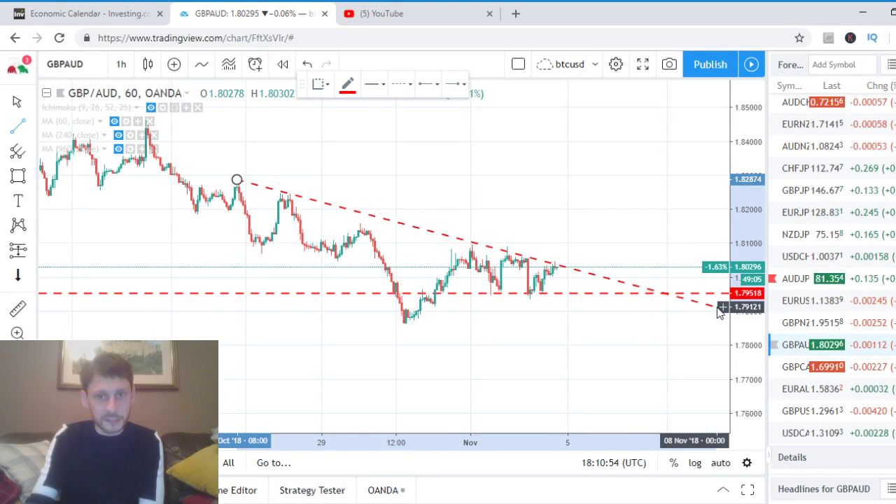
click(717, 309)
click(452, 320)
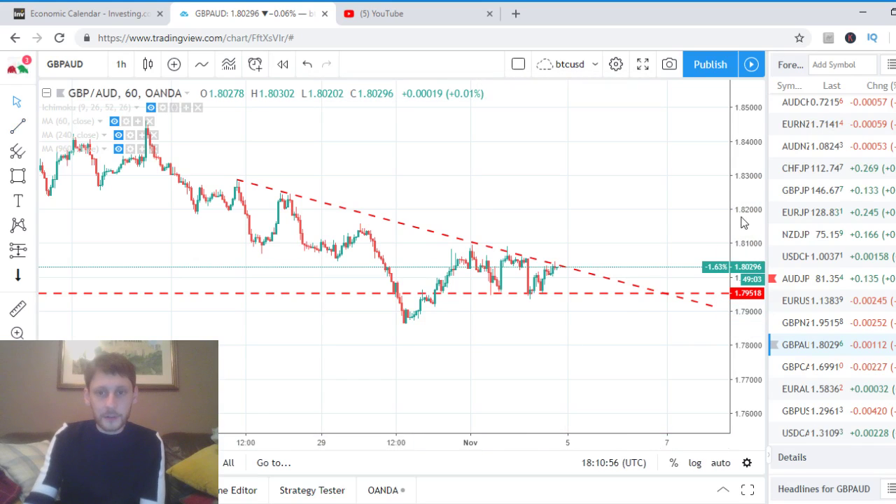
scroll(669, 266, up, 2)
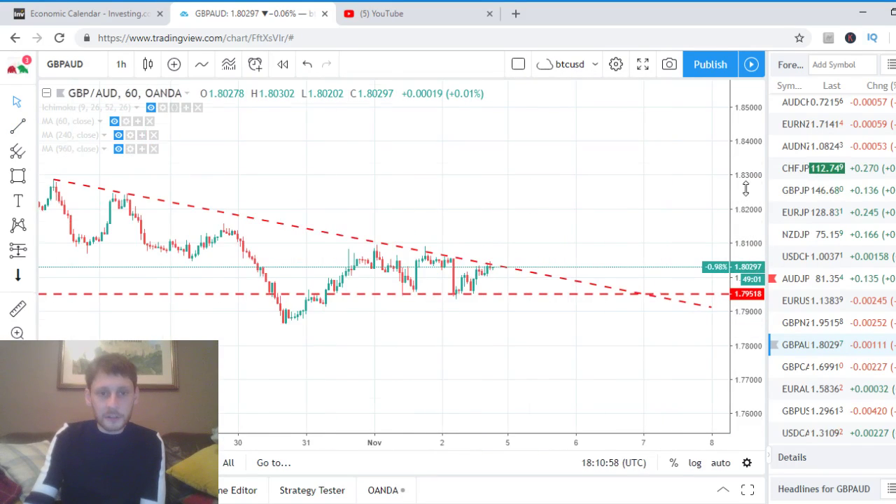
Step: Draw a rising trendline from the late-October low up under recent lows to meet the descending line
click(18, 128)
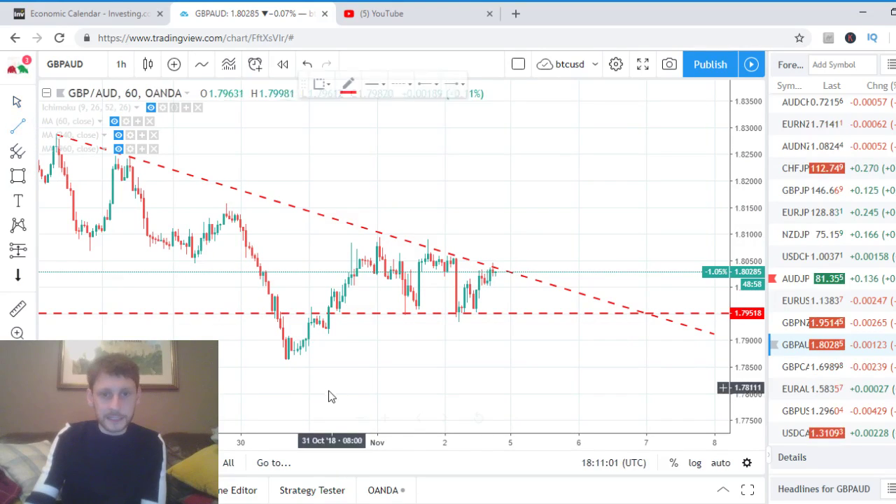
click(284, 360)
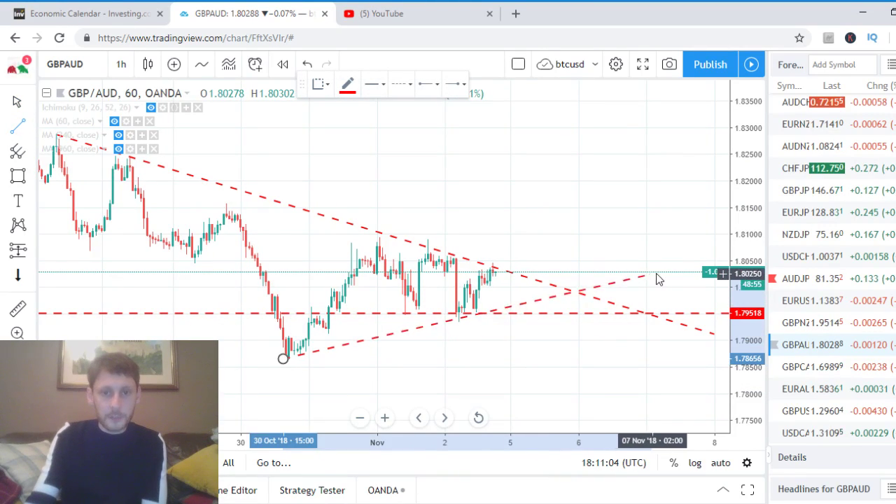
click(684, 275)
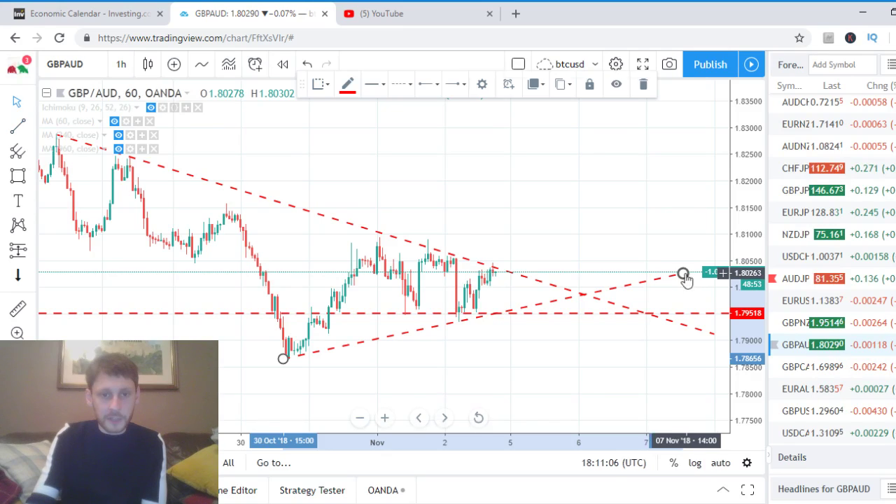
click(554, 392)
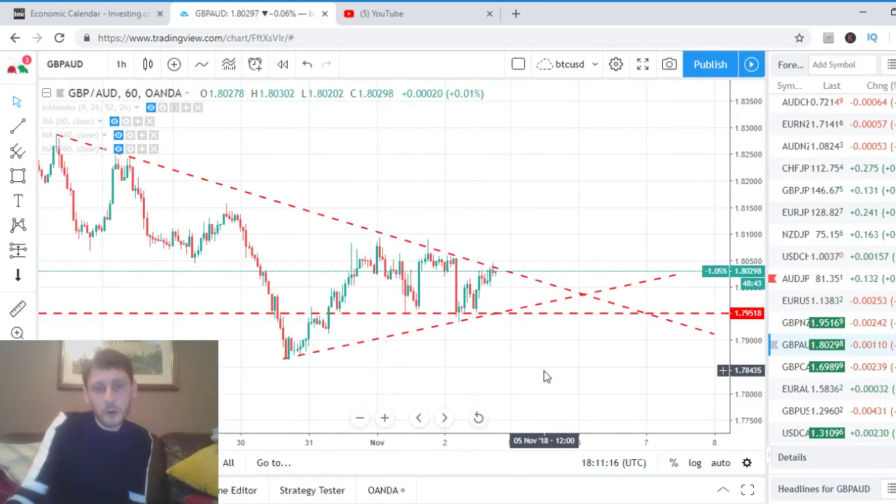
scroll(582, 358, up, 2)
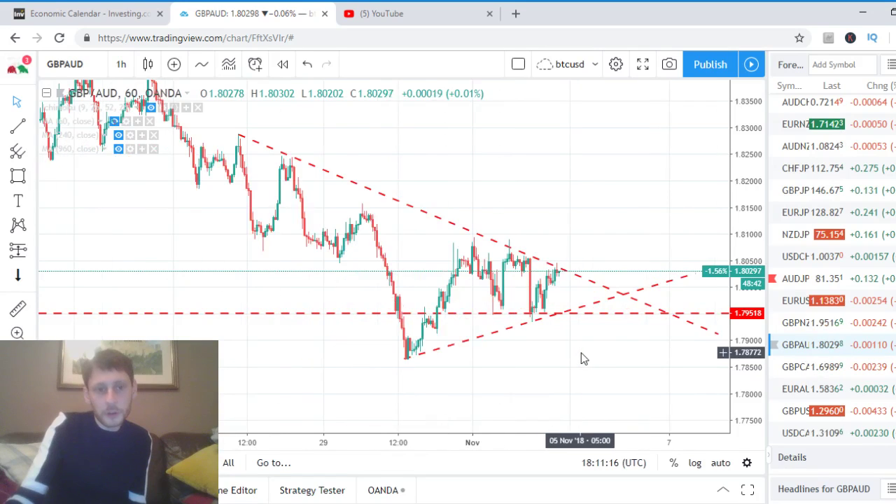
click(118, 135)
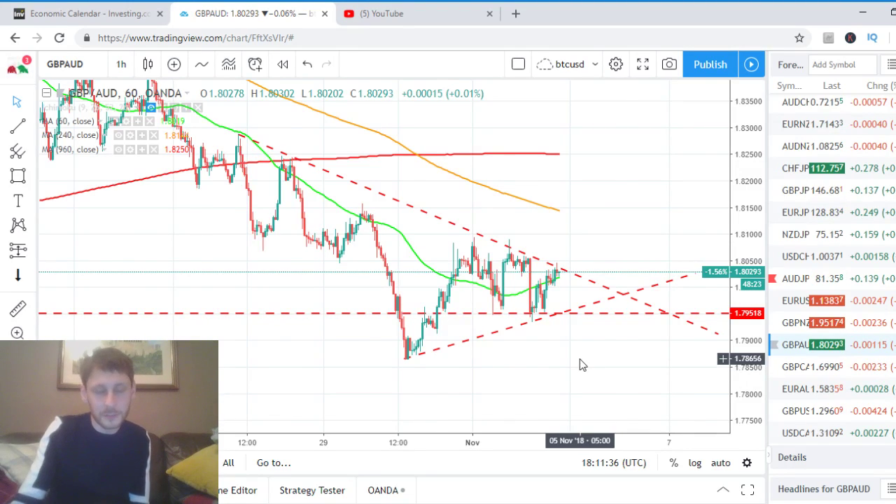
scroll(580, 364, down, 3)
scroll(579, 362, up, 4)
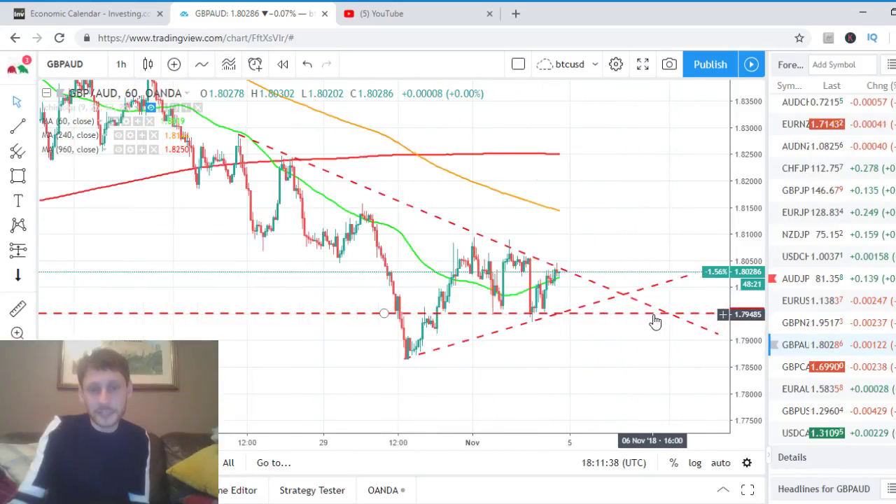
scroll(653, 318, up, 2)
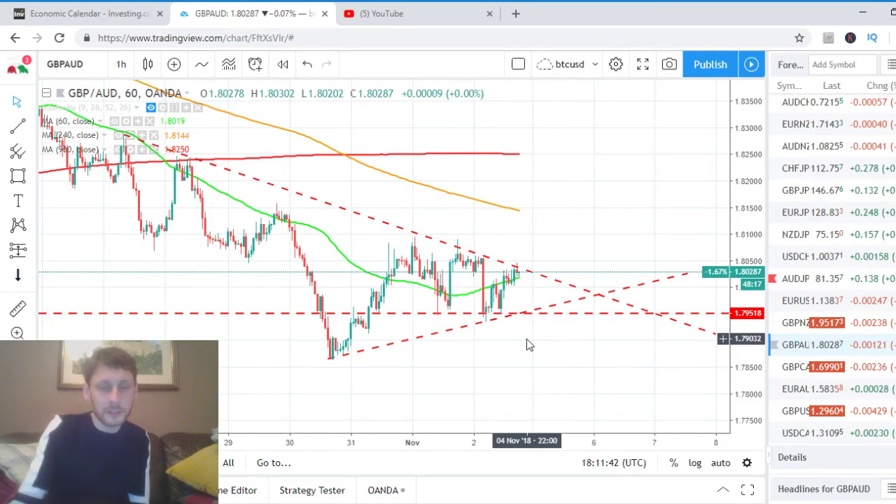
scroll(527, 339, up, 1)
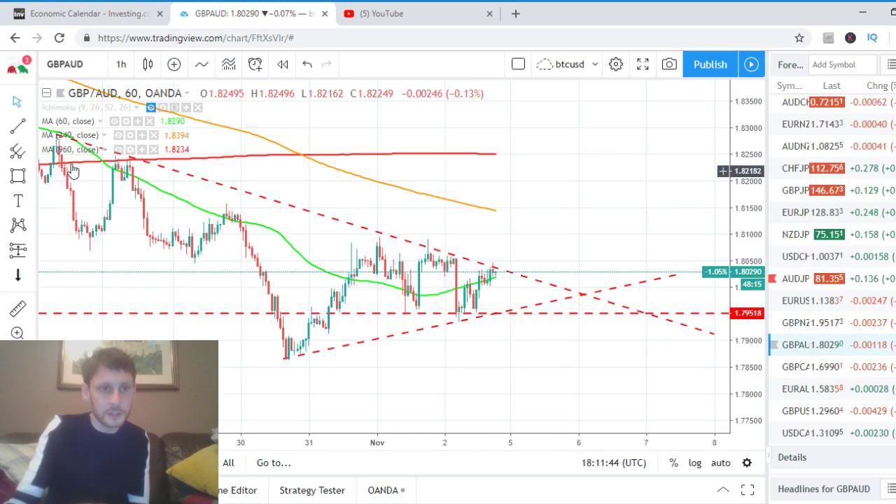
click(118, 150)
click(119, 135)
click(115, 121)
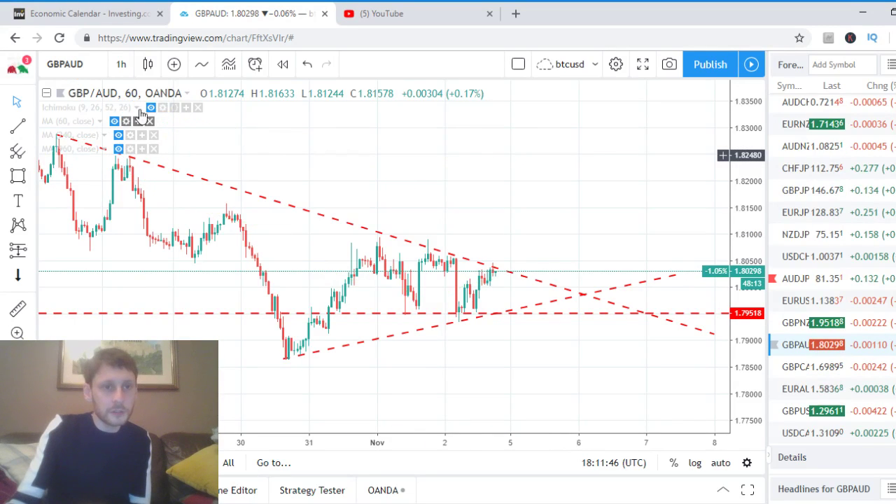
click(150, 107)
click(151, 109)
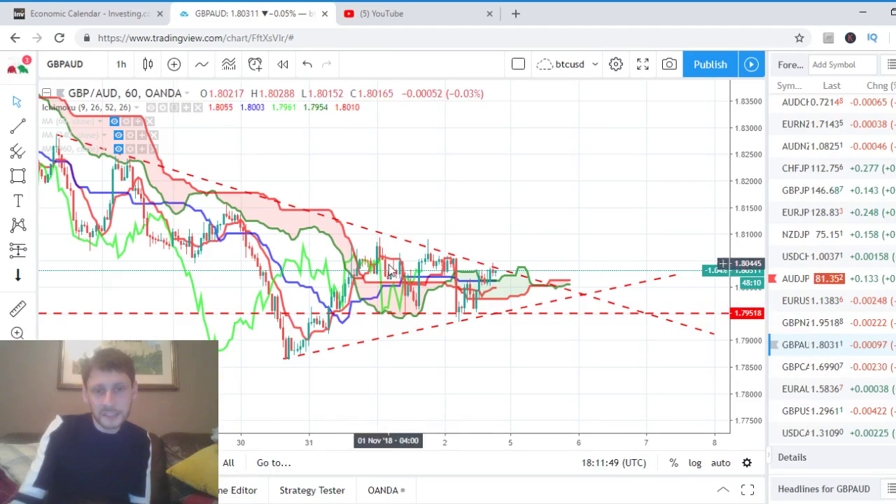
click(150, 107)
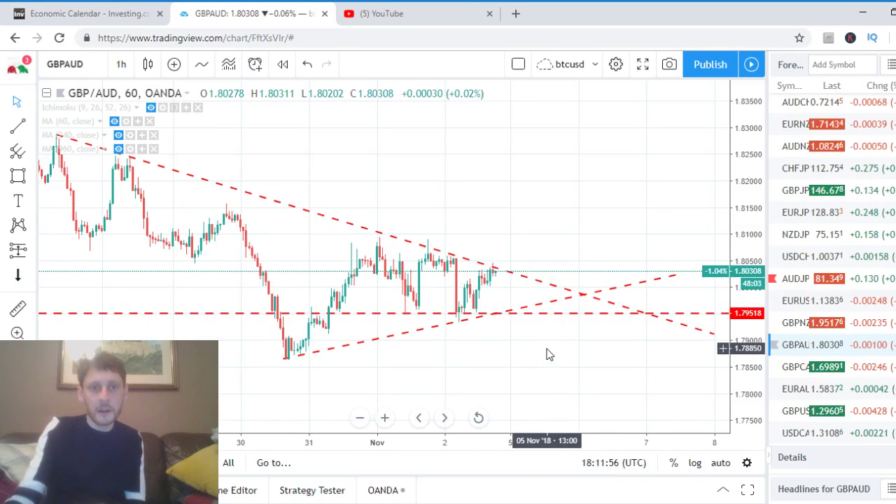
scroll(503, 358, up, 1)
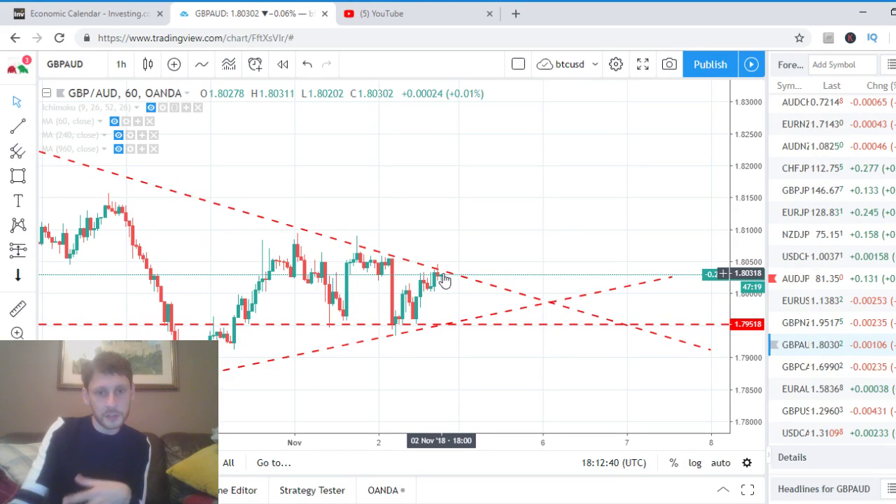
scroll(466, 315, up, 3)
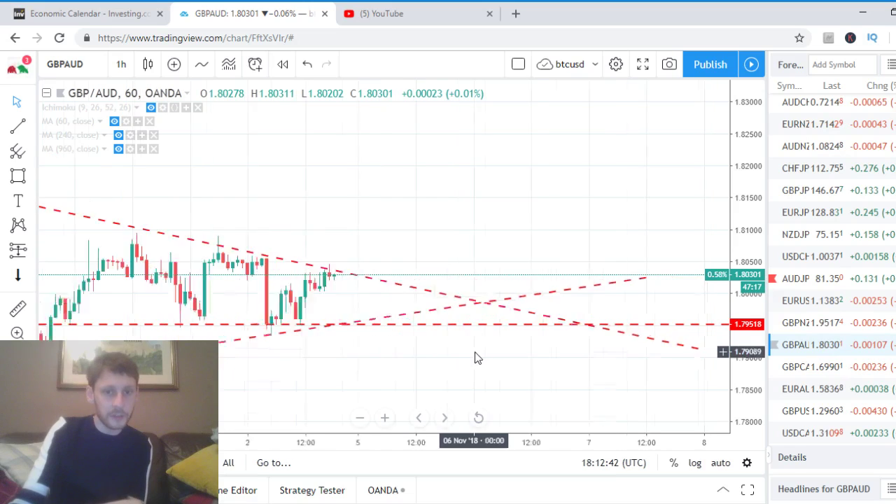
drag(286, 243, 434, 214)
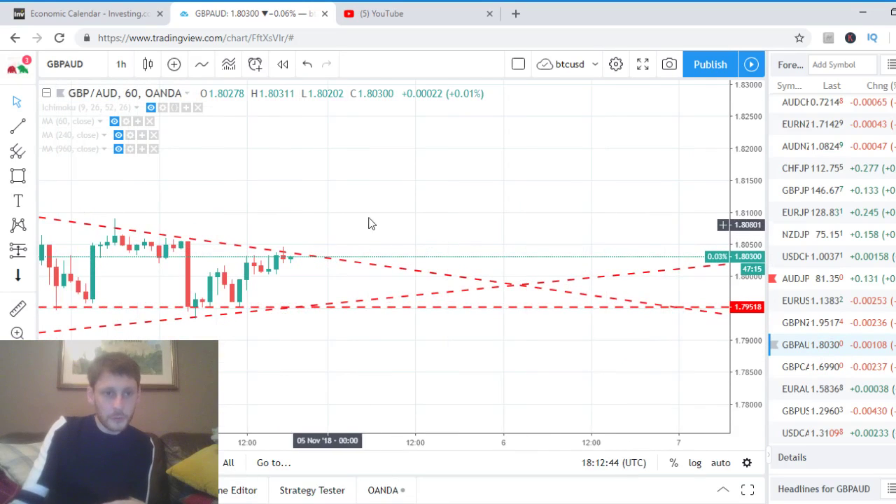
drag(370, 222, 434, 222)
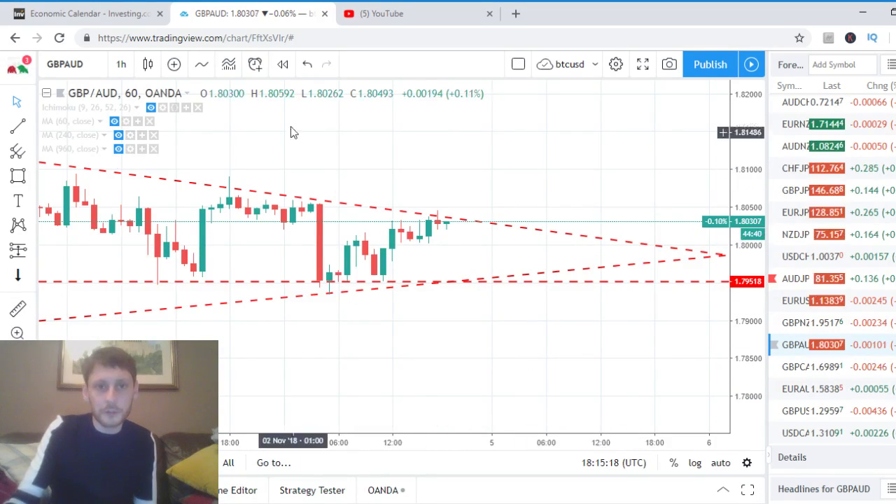
click(201, 68)
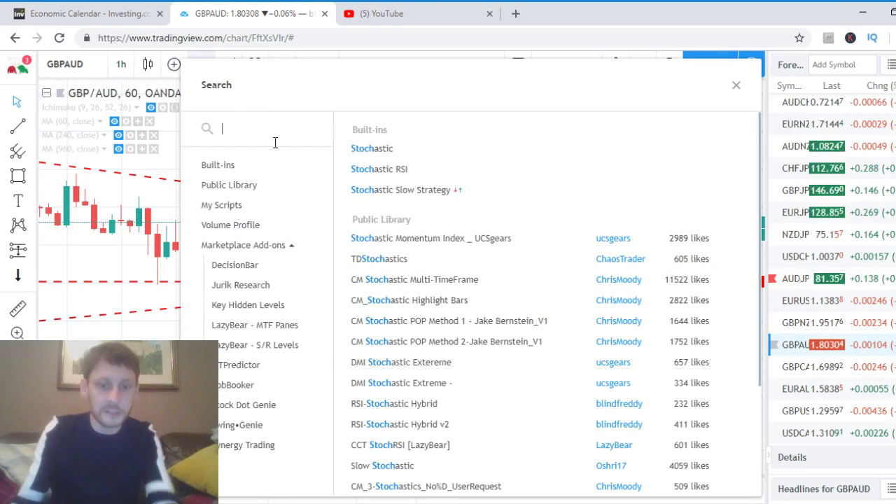
Step: Search 'parabolic' and add the built-in Parabolic SAR (0.02, 0.02, 0.2) indicator
text(paroba)
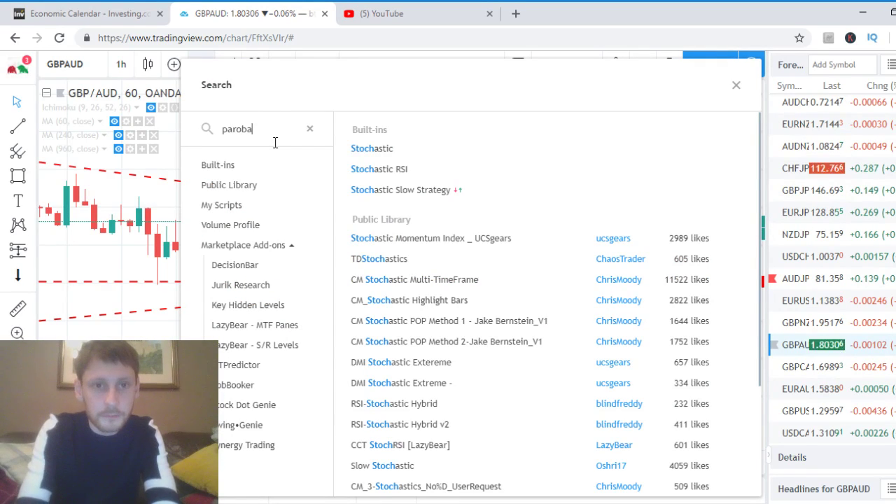
key(BackSpace)
key(BackSpace)
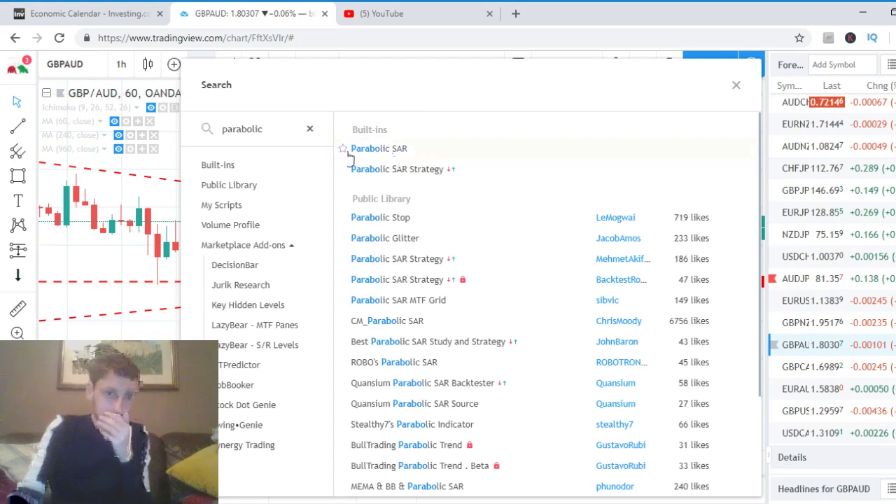
click(378, 148)
key(Escape)
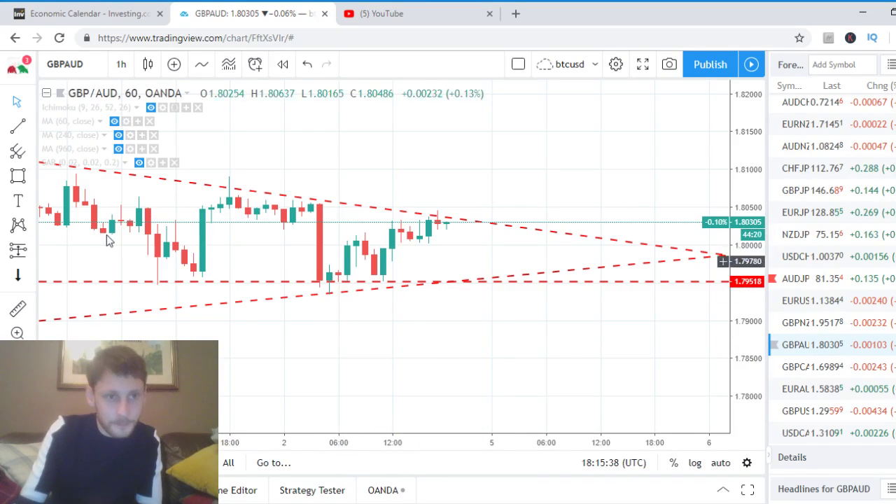
Step: Show the Parabolic SAR as more opaque circles, then switch to the YouTube live dashboard
click(140, 164)
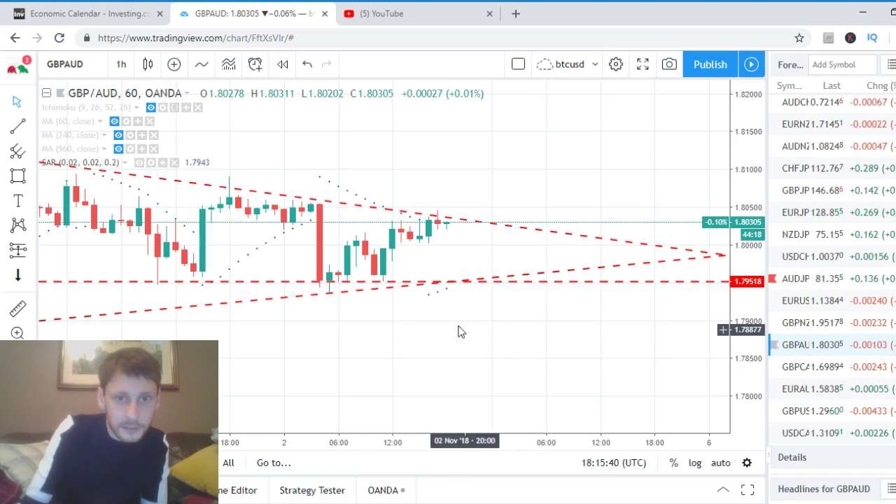
double_click(440, 297)
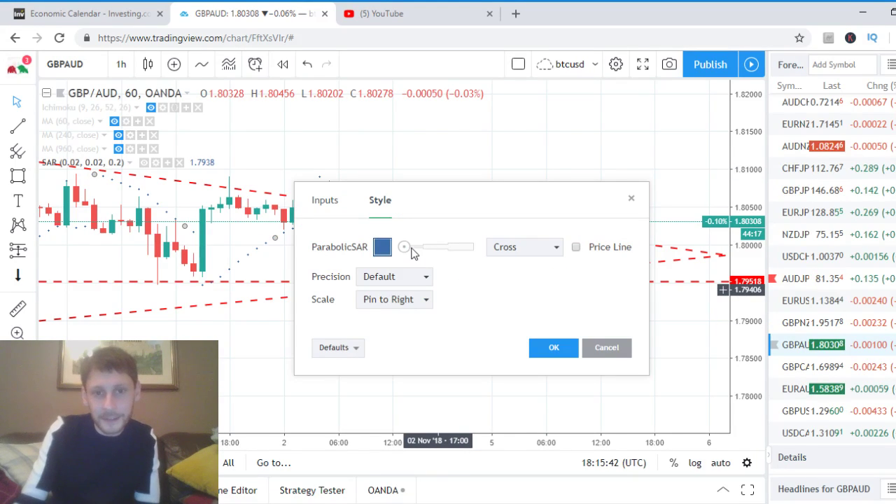
drag(411, 250, 443, 247)
click(525, 248)
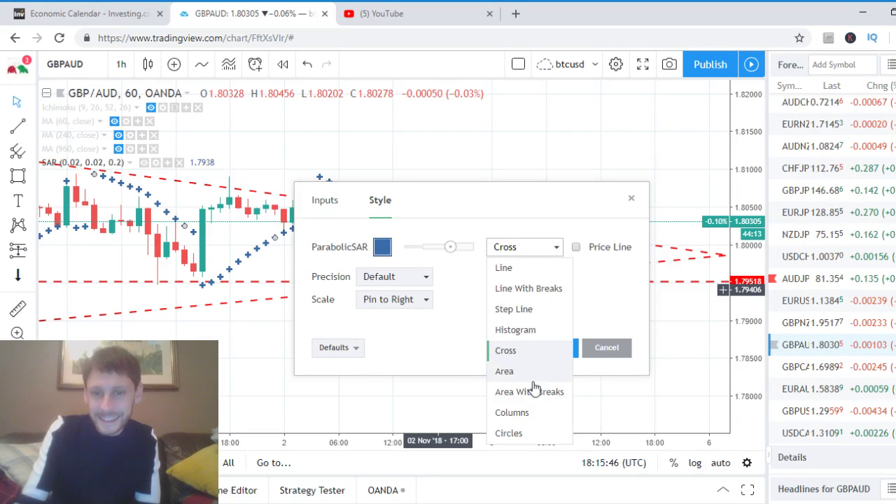
click(519, 434)
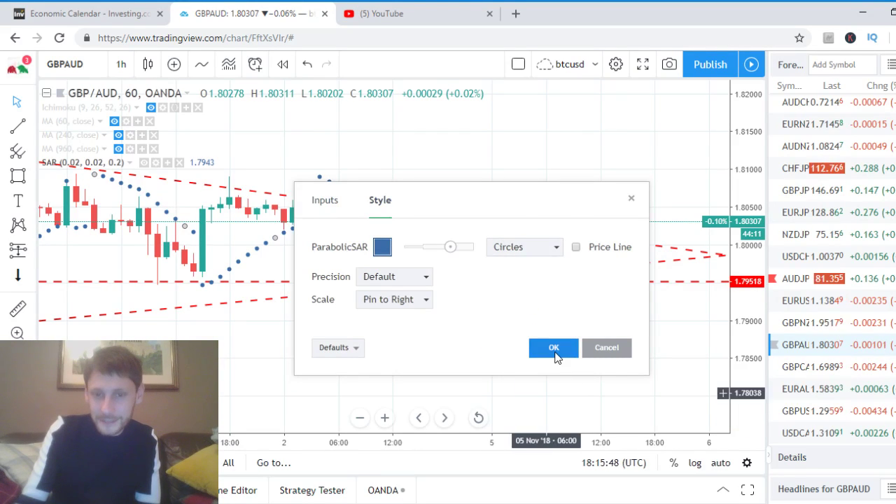
click(554, 353)
scroll(525, 354, up, 2)
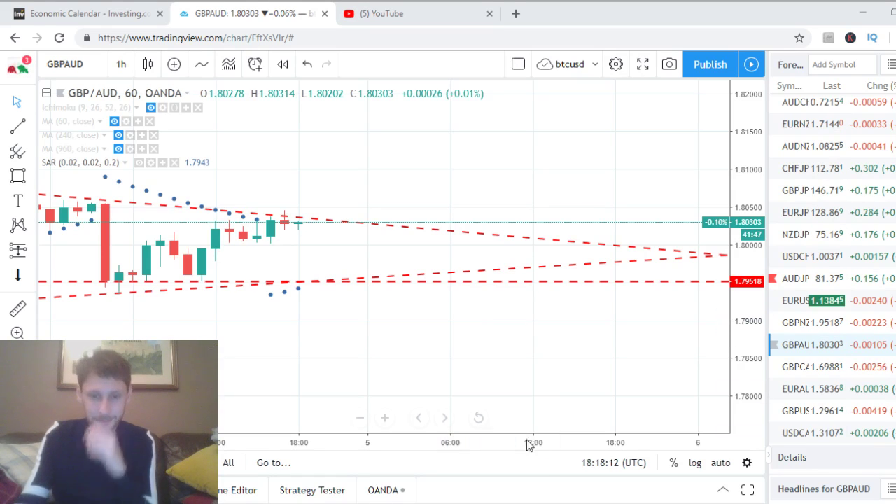
click(398, 9)
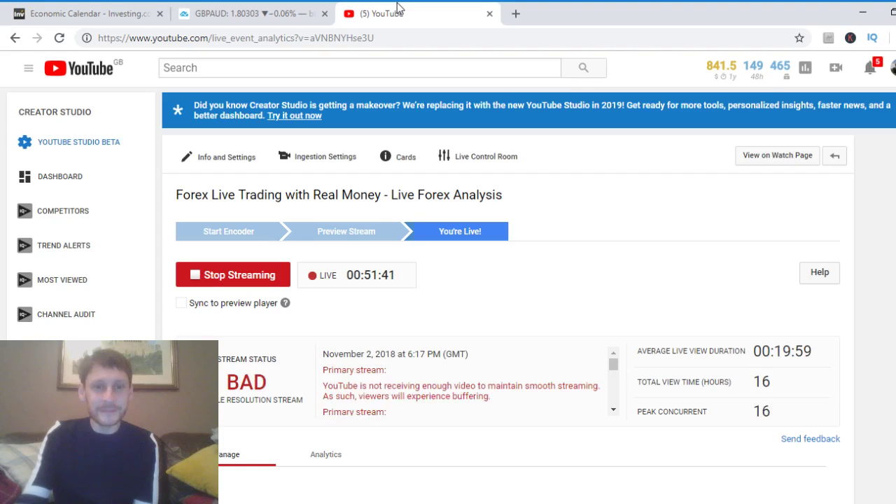